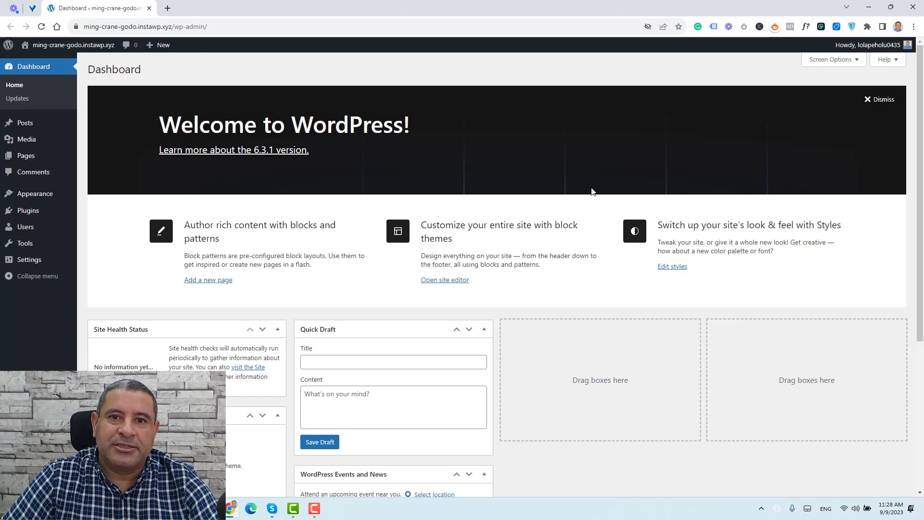
- Install and activate the Astra theme from the popular themes in the WordPress theme directory
mouse_move(52, 195)
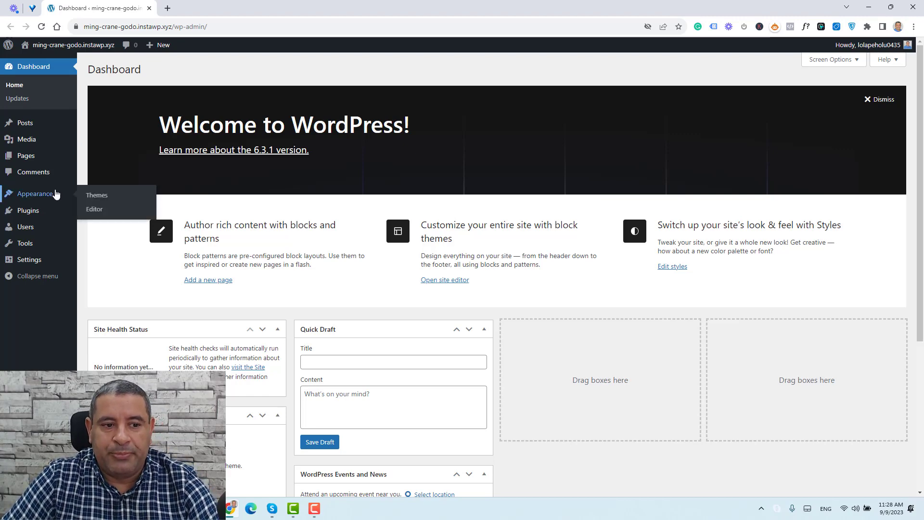
click(98, 196)
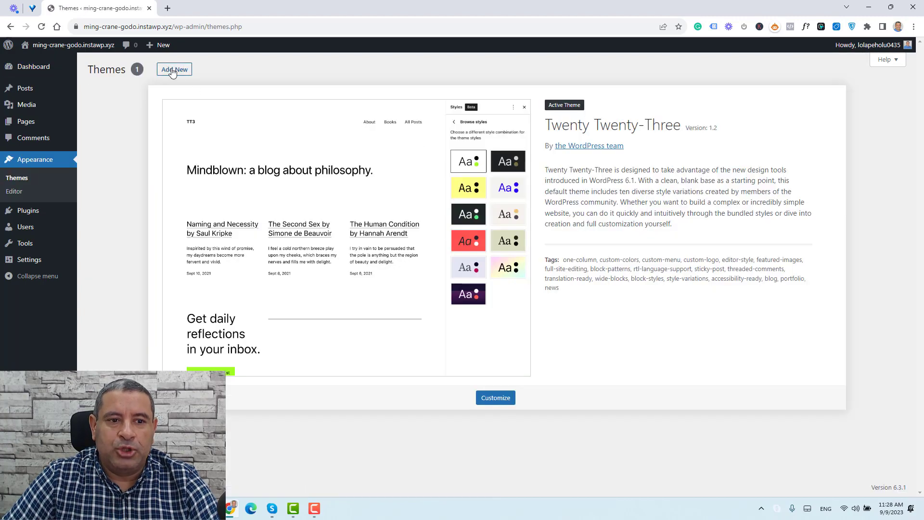
click(184, 69)
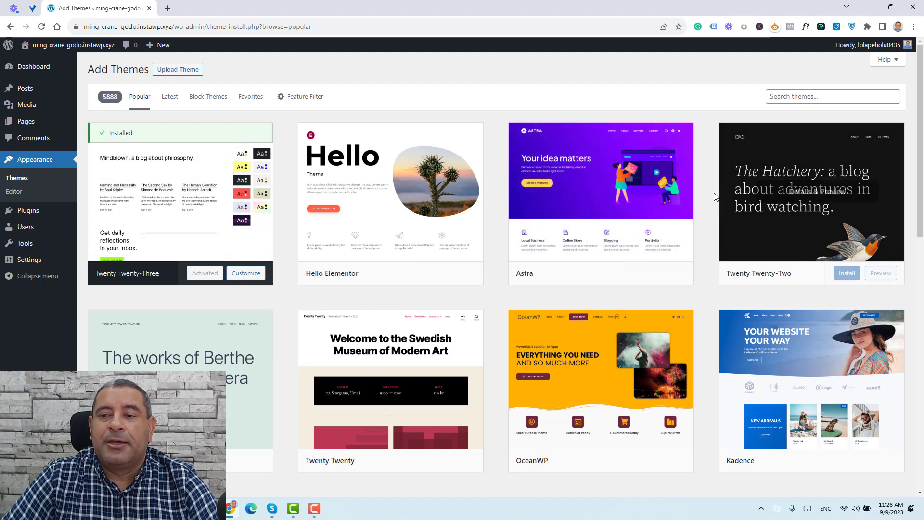
click(636, 273)
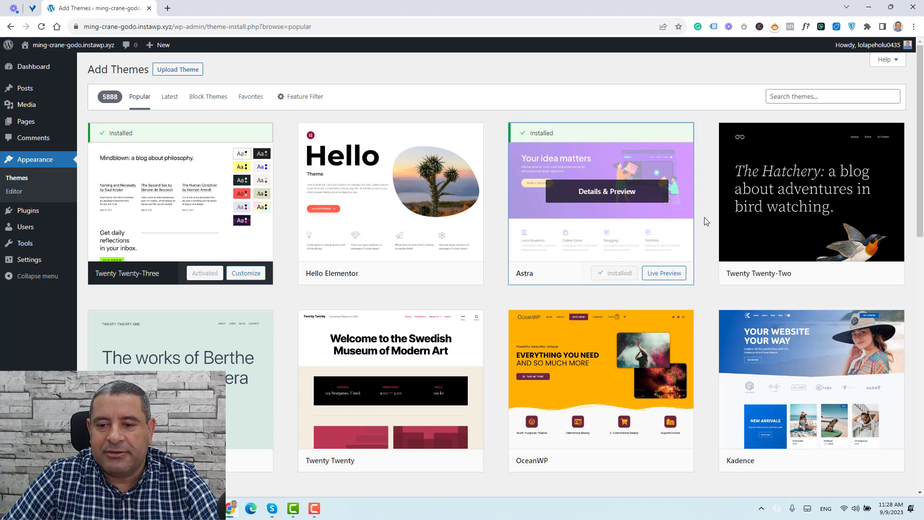
click(621, 273)
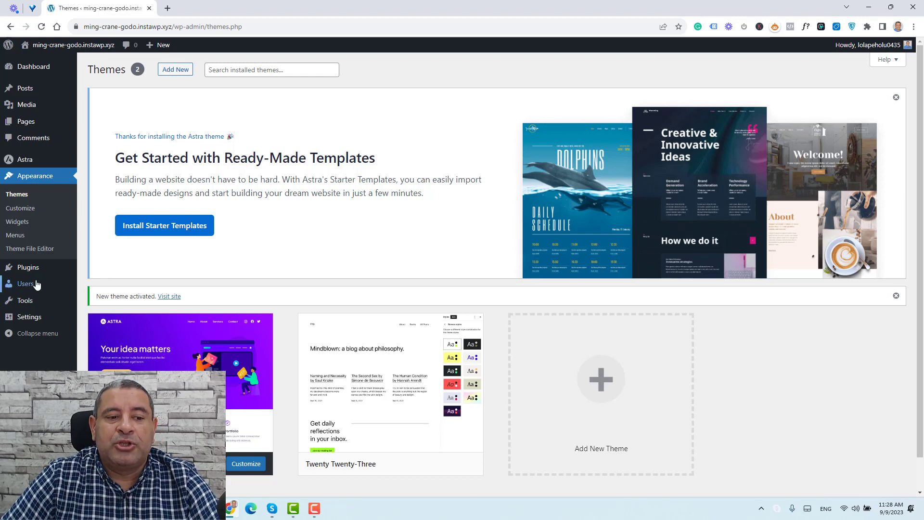
- Install Astra's Starter Templates from the add-plugins page and choose Block Editor as the page builder
mouse_move(32, 268)
click(92, 283)
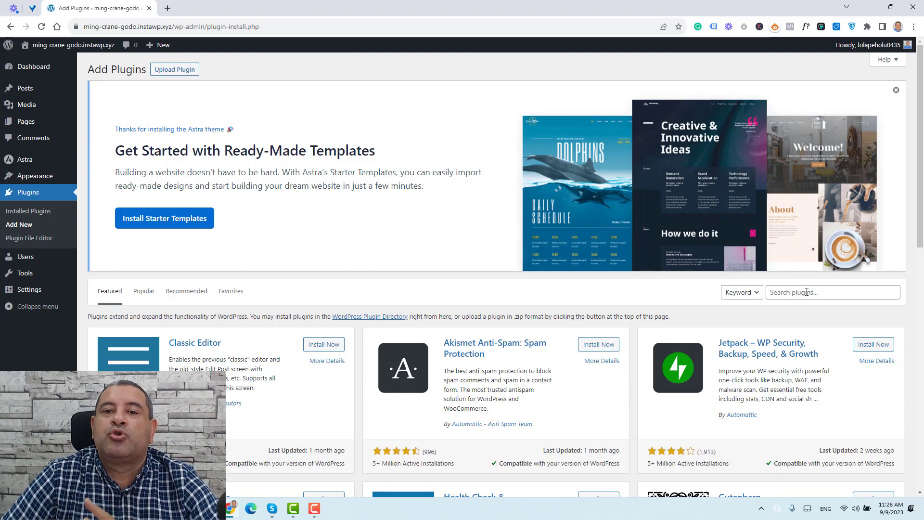
click(185, 221)
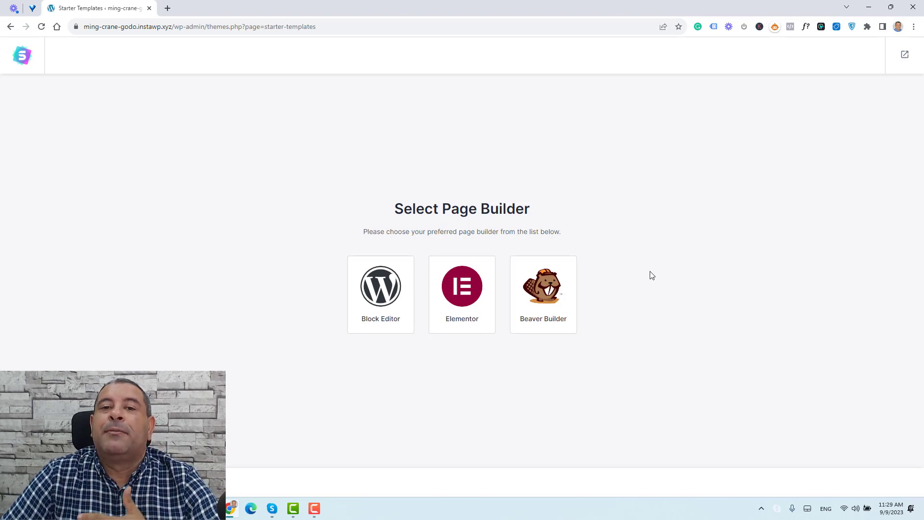
click(368, 325)
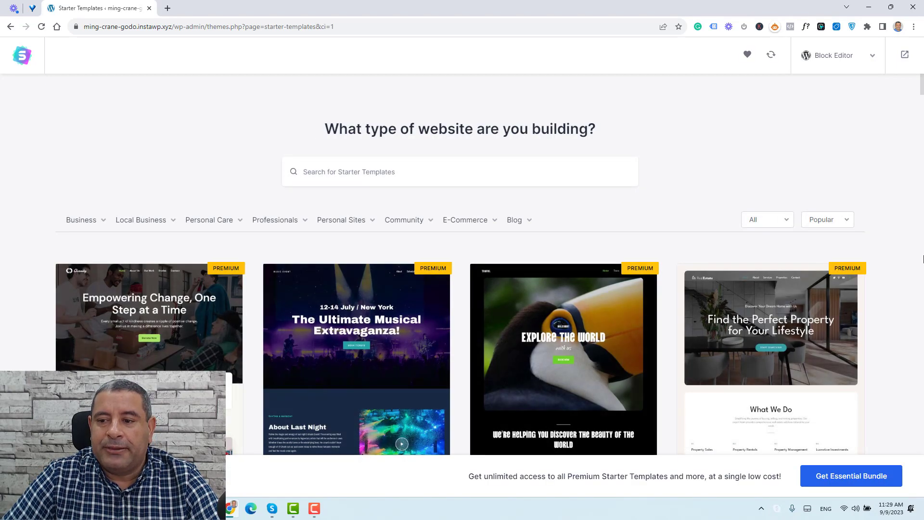
- Browse the starter templates, filter them by the Food Blog category and look through the matching designs
scroll(900, 250, down, 4)
scroll(900, 249, down, 2)
scroll(901, 250, up, 6)
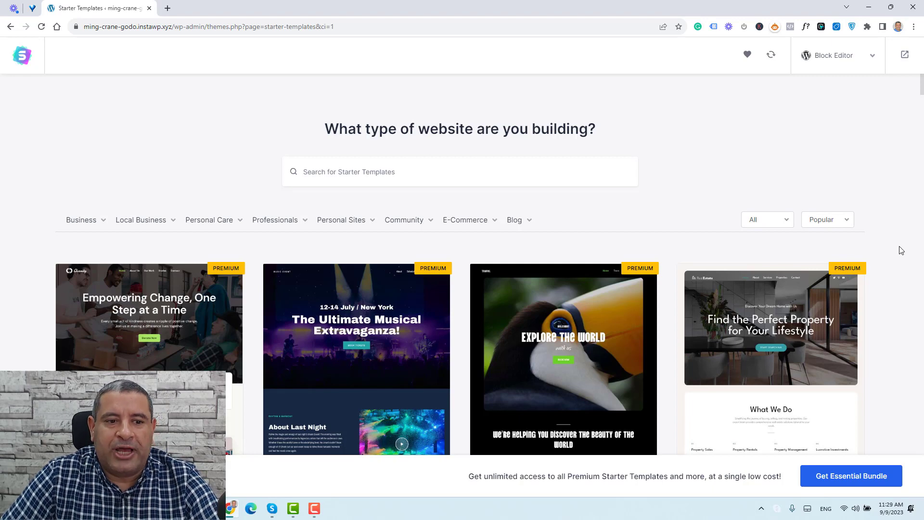
mouse_move(508, 227)
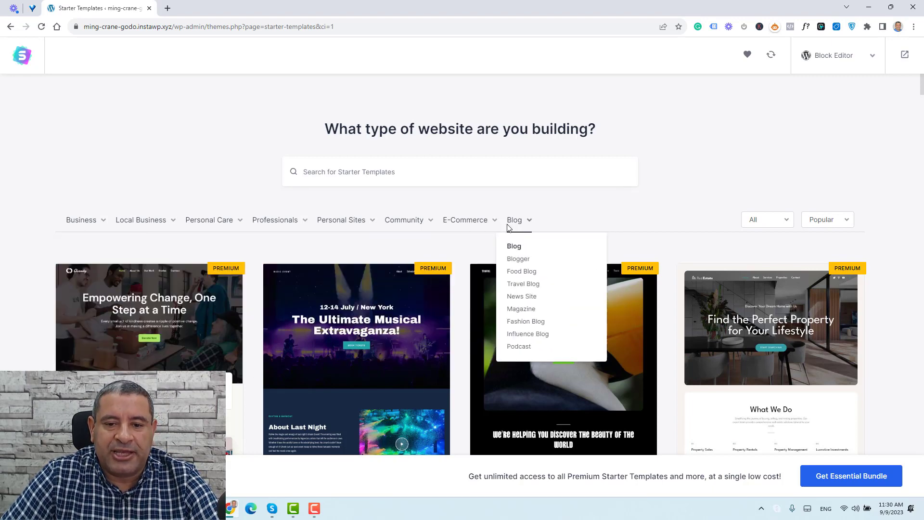
click(515, 273)
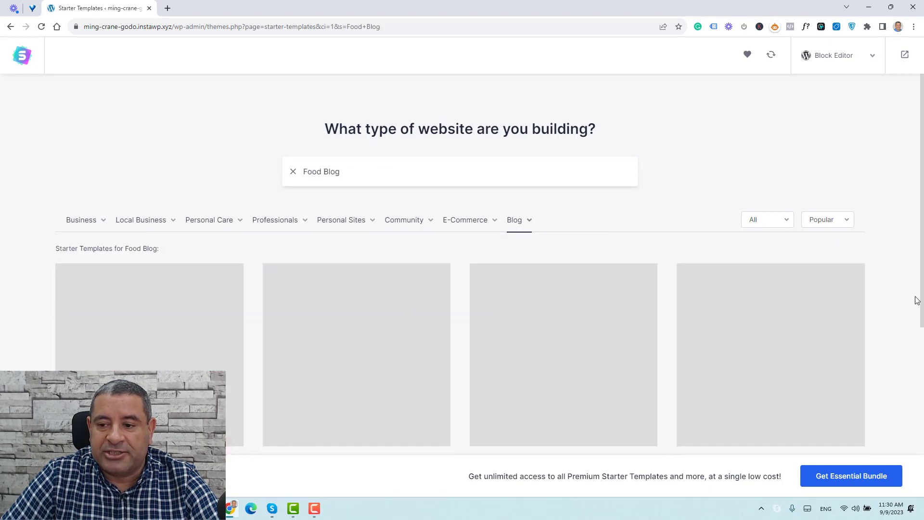
scroll(893, 277, down, 5)
scroll(893, 279, up, 4)
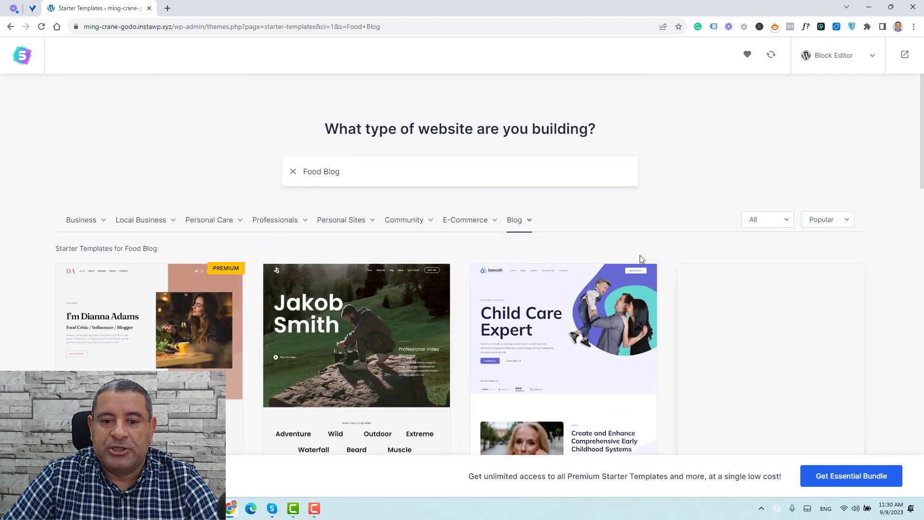
scroll(536, 291, down, 1)
scroll(535, 291, down, 5)
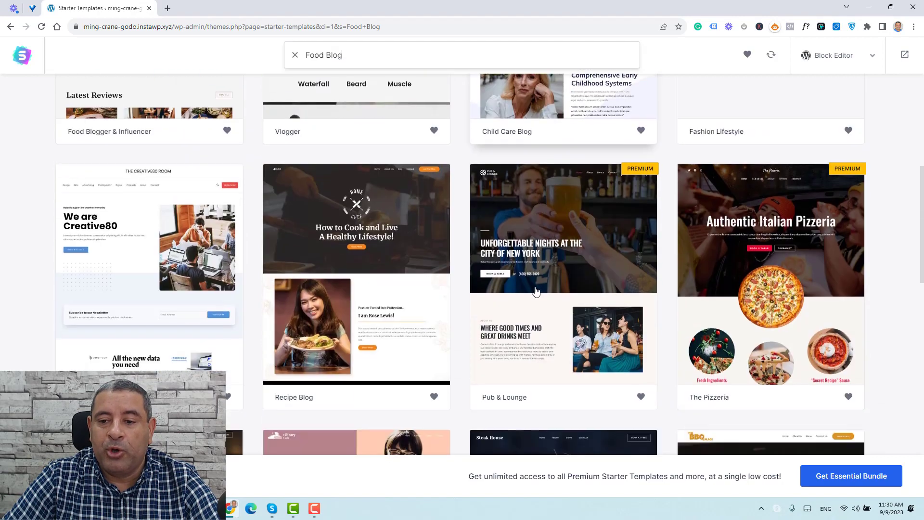
scroll(534, 288, up, 6)
- Look at the Photographer templates under Personal Sites and clear the template search
mouse_move(357, 225)
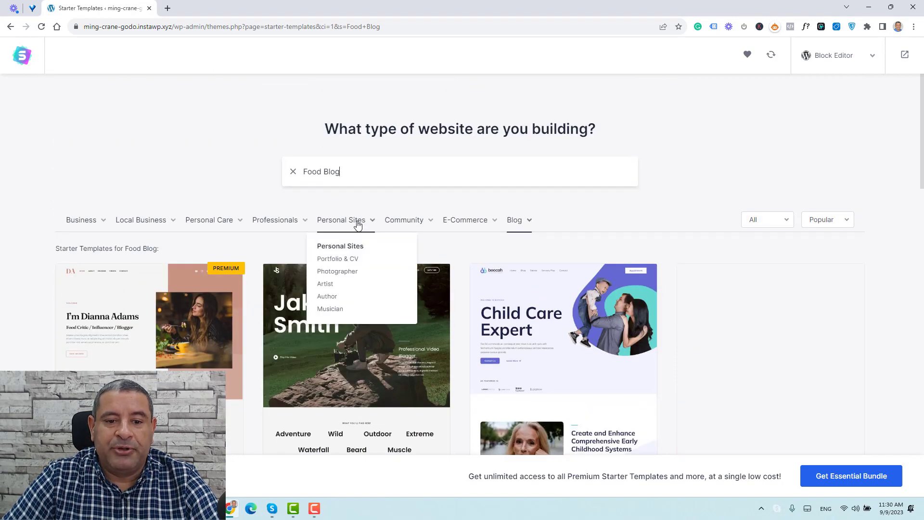
click(336, 272)
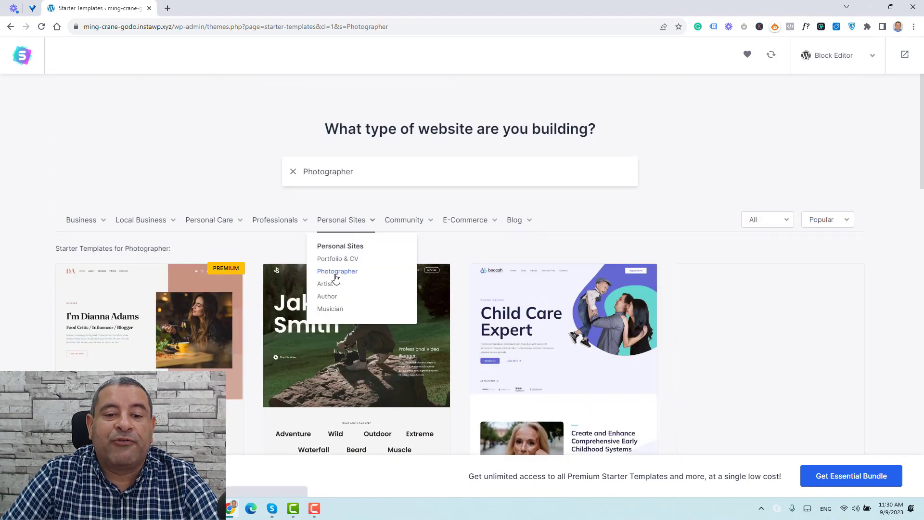
scroll(886, 276, down, 4)
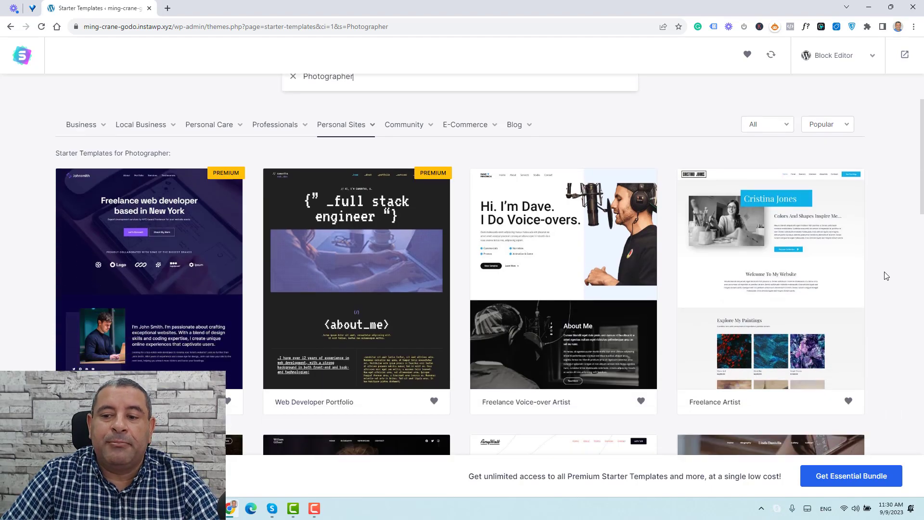
scroll(886, 275, up, 5)
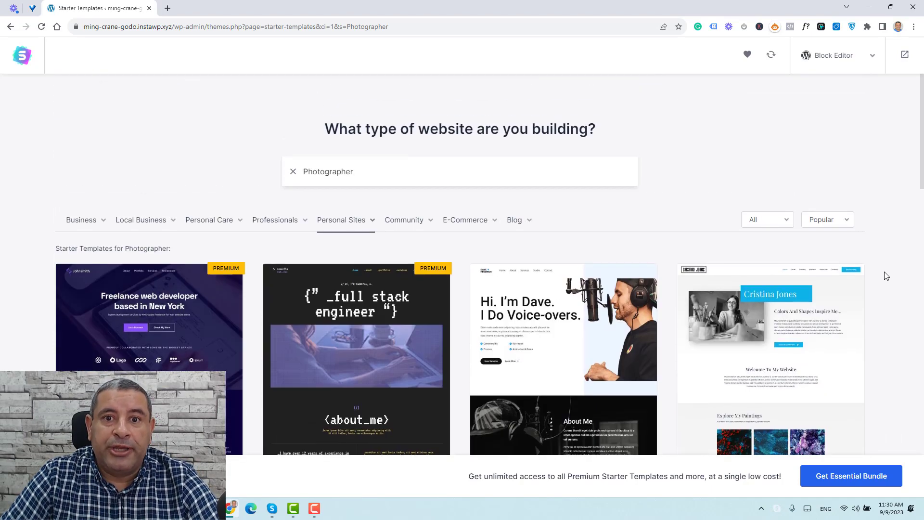
click(292, 172)
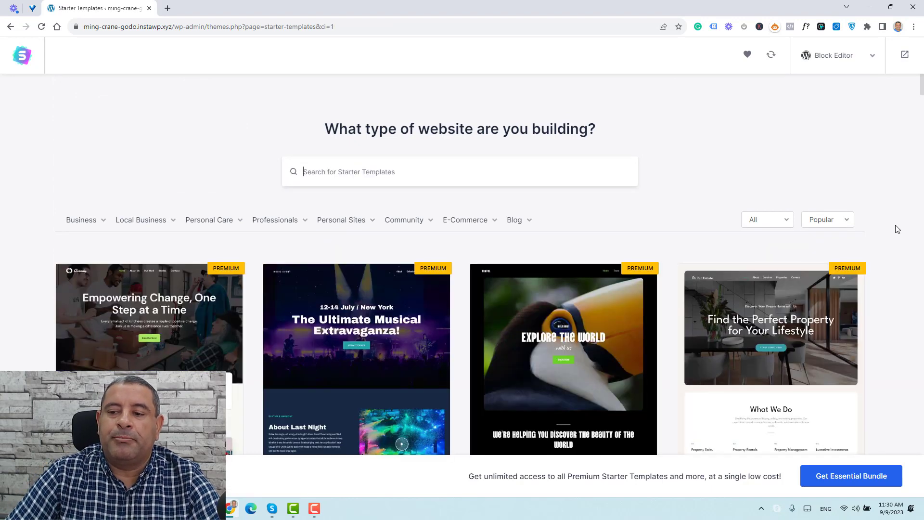
- Look through the full template list and select the free Pharmaceutical Company template
scroll(896, 230, down, 2)
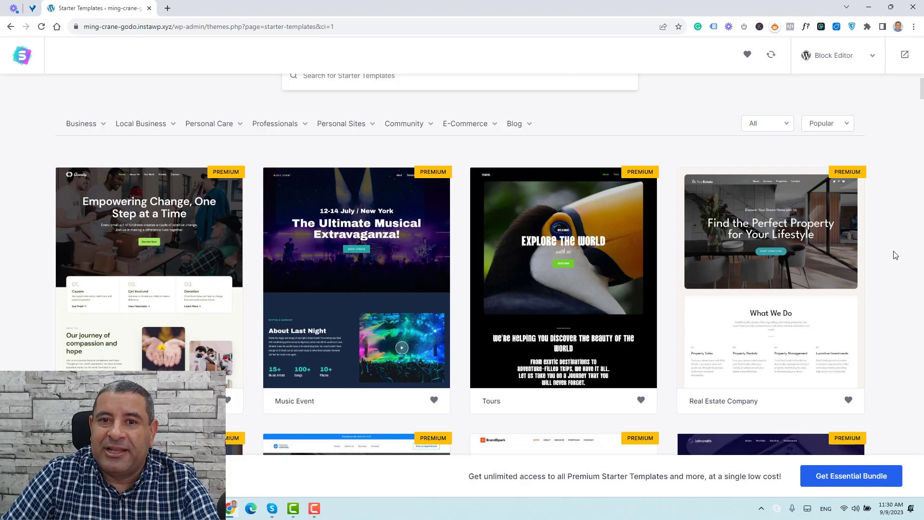
scroll(895, 255, down, 5)
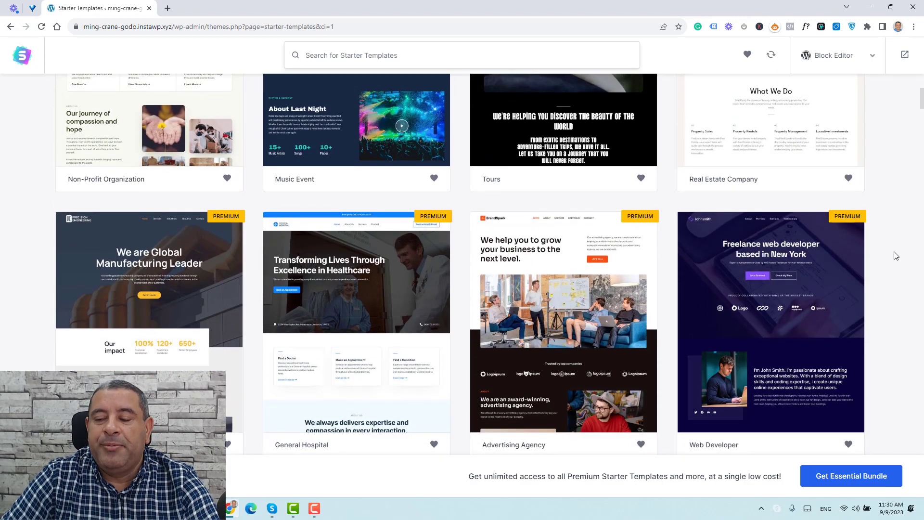
scroll(895, 255, down, 20)
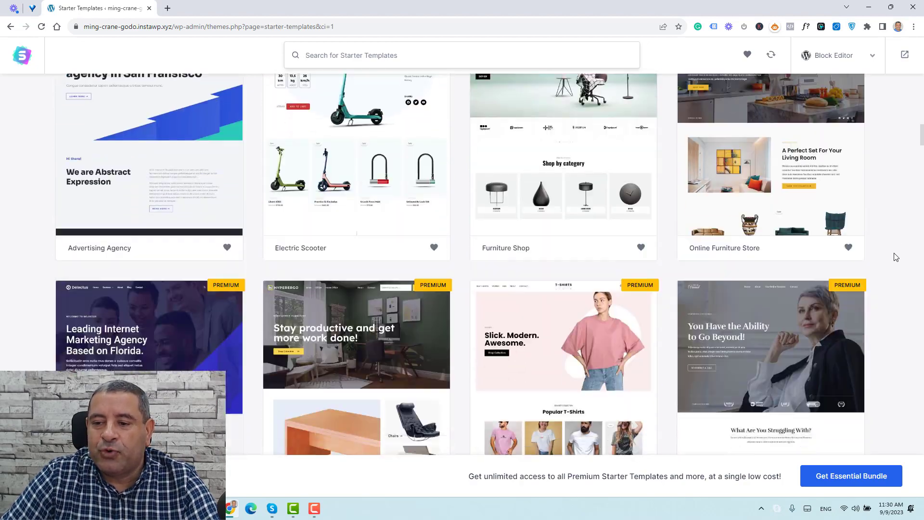
scroll(895, 257, down, 20)
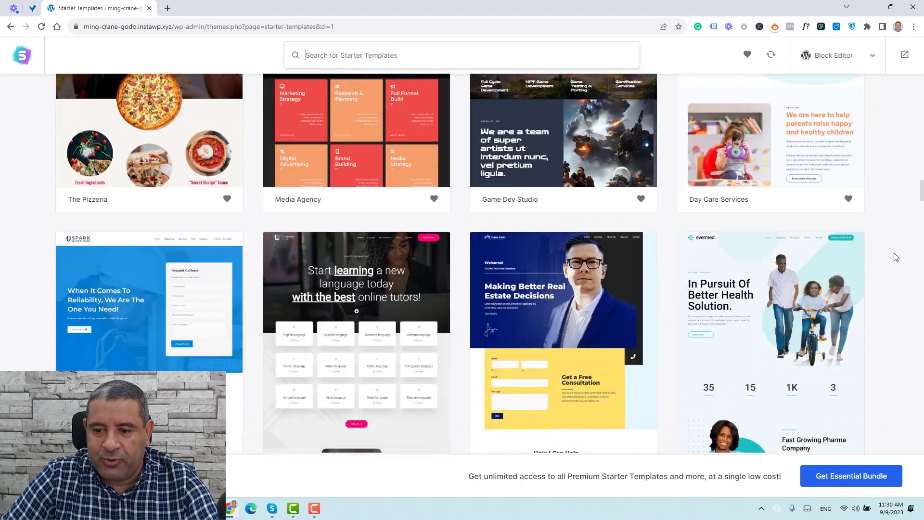
scroll(895, 256, down, 9)
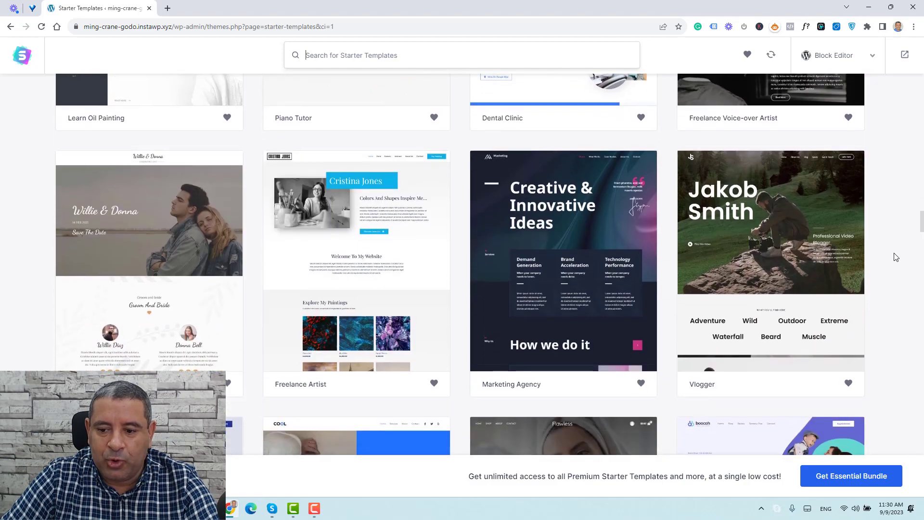
scroll(894, 256, up, 3)
scroll(895, 256, down, 10)
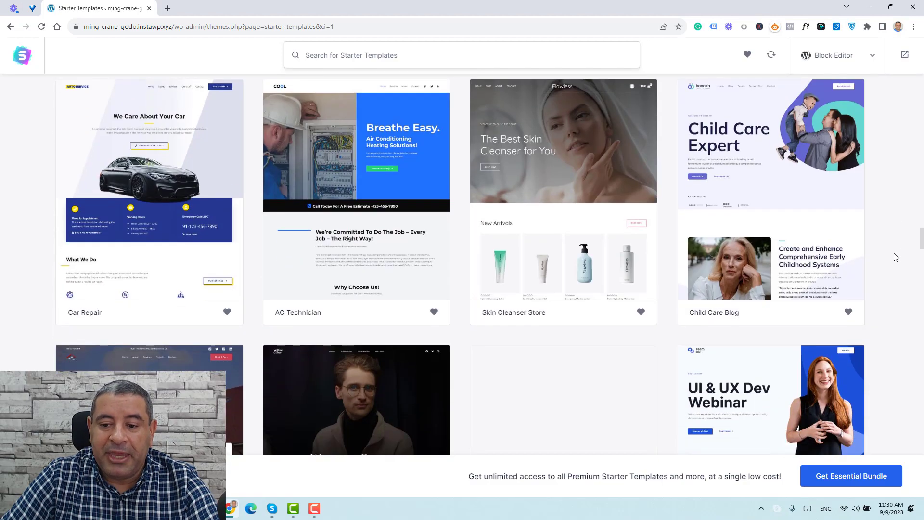
scroll(895, 256, up, 9)
scroll(895, 256, up, 4)
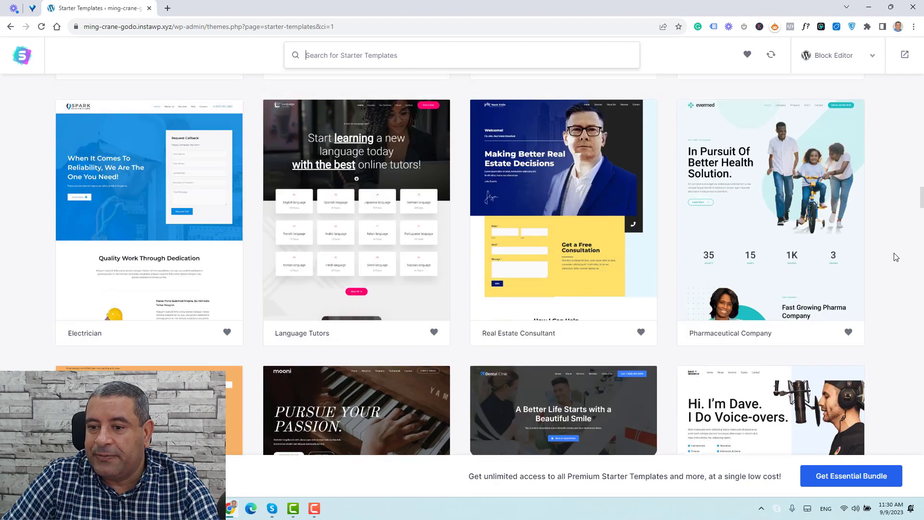
click(732, 186)
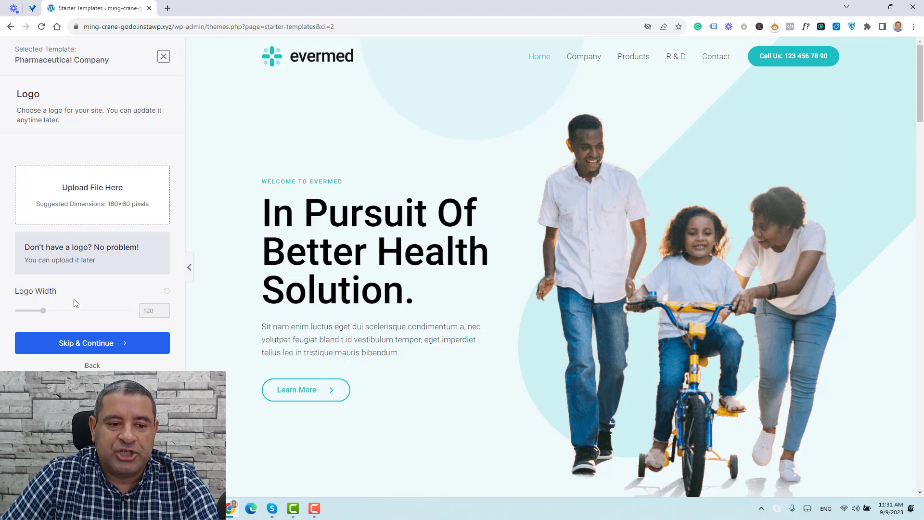
- Skip the logo upload and restore the default colors after trying the red and pink palettes
click(90, 342)
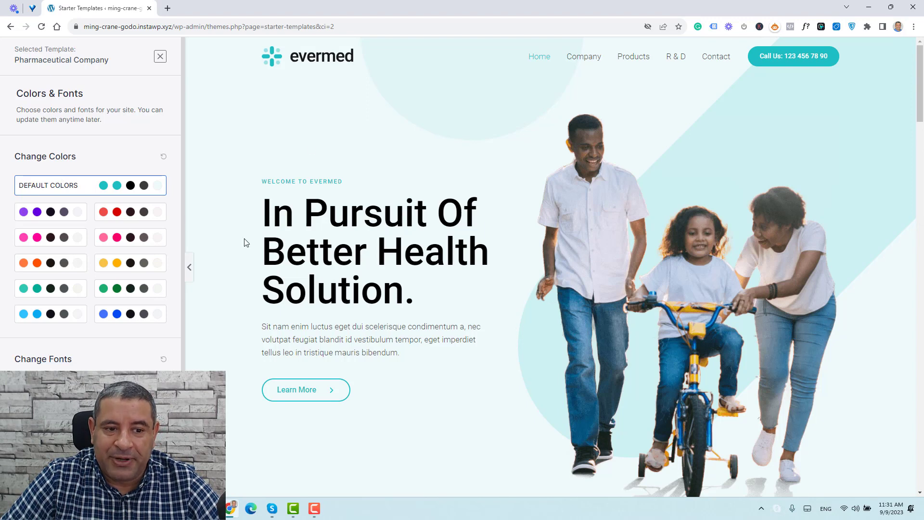
click(132, 215)
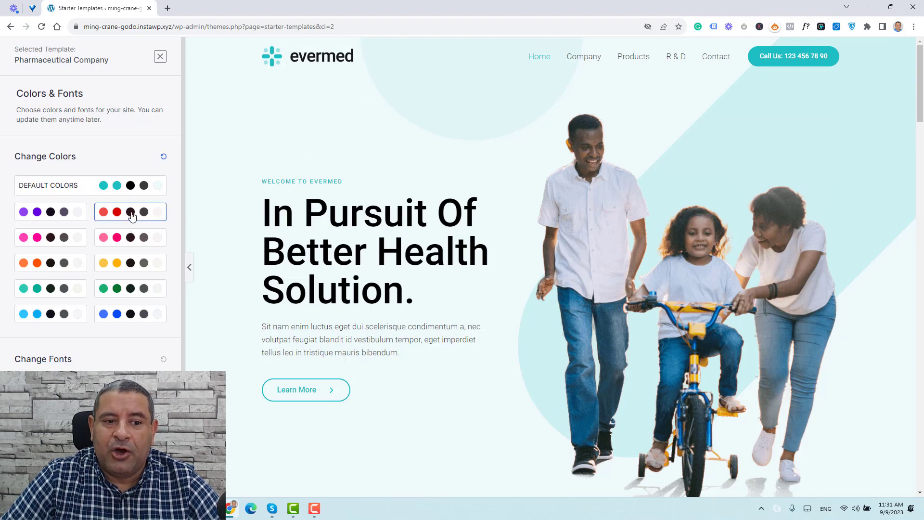
click(136, 239)
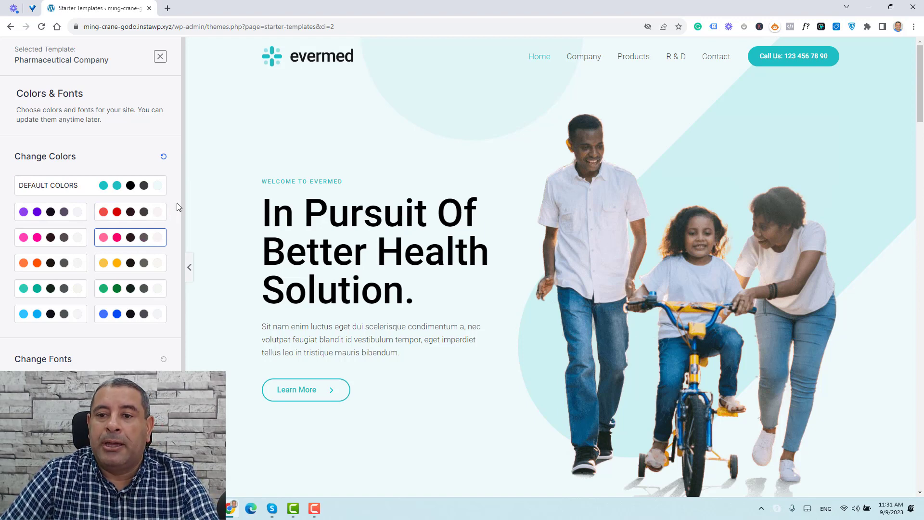
click(64, 190)
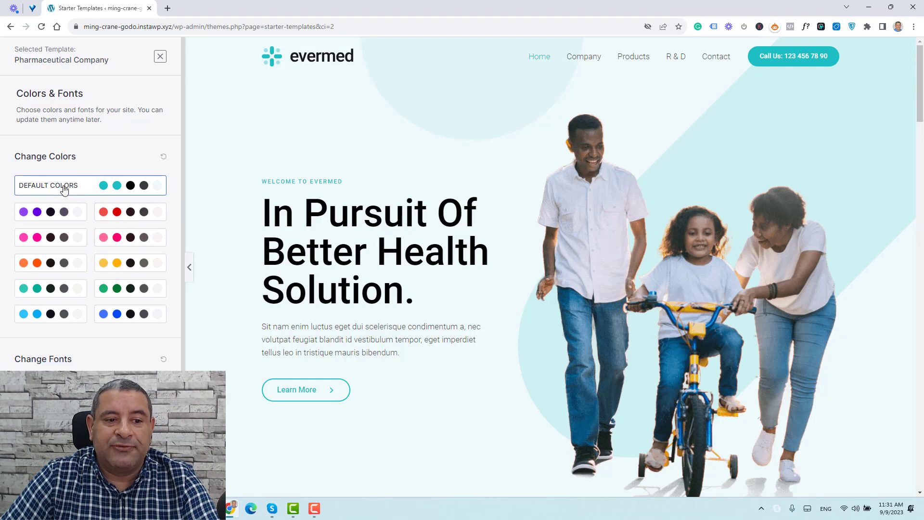
- Submit the final form with all import options enabled to build the website, and view the finished site
scroll(72, 264, down, 1)
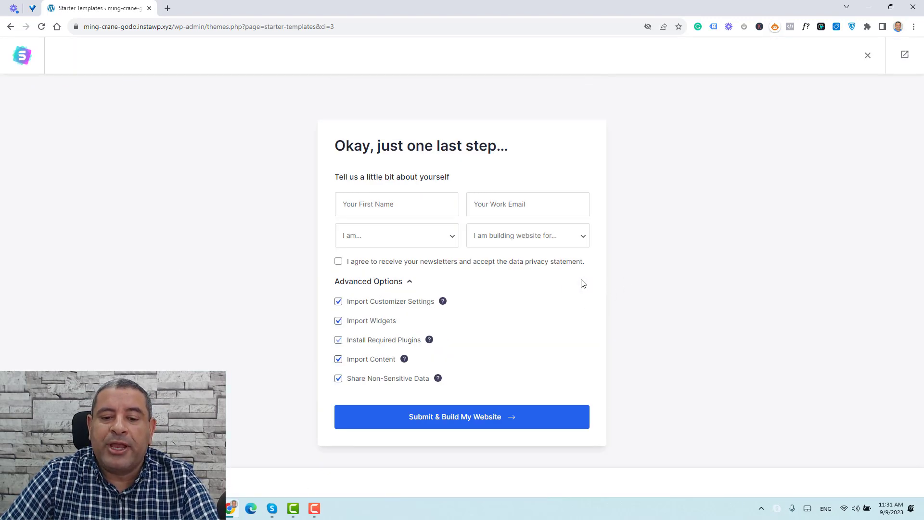
click(446, 422)
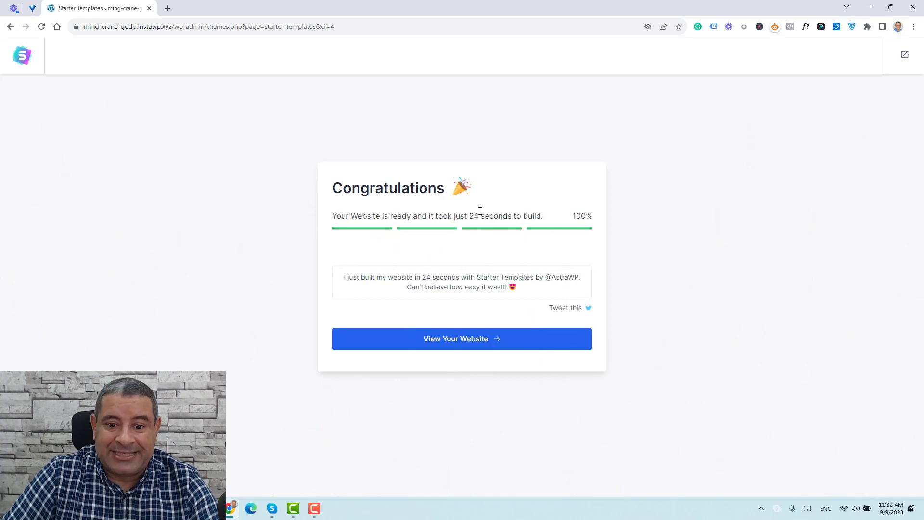
click(422, 343)
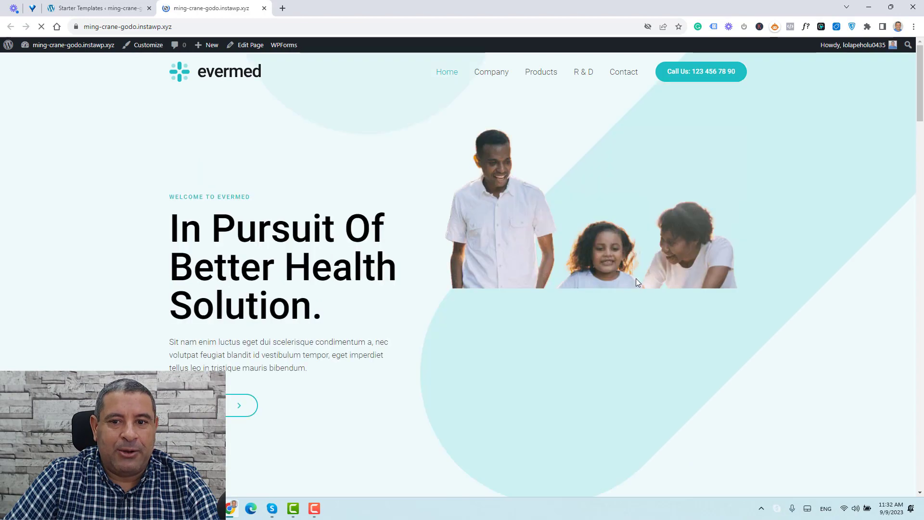
- Examine the imported home page from top to bottom and open the site's Company page
scroll(633, 274, down, 6)
scroll(632, 274, down, 5)
scroll(632, 274, up, 12)
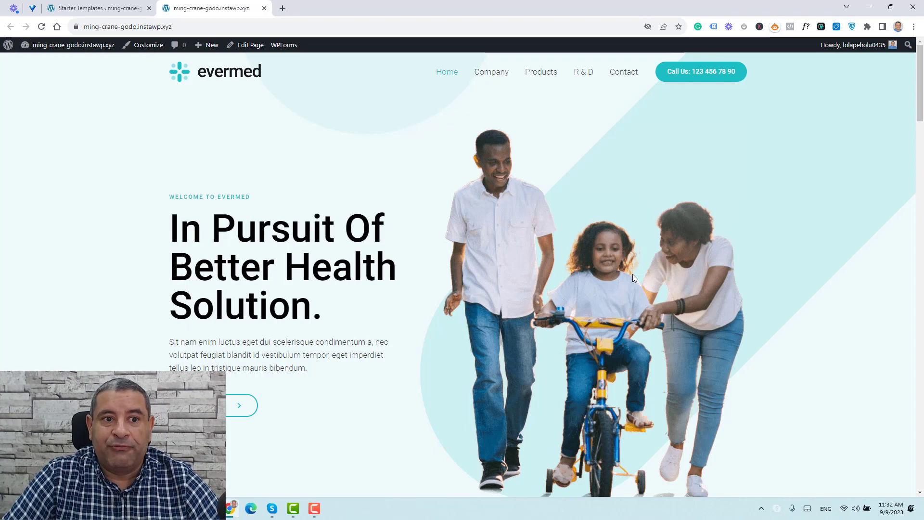
click(499, 81)
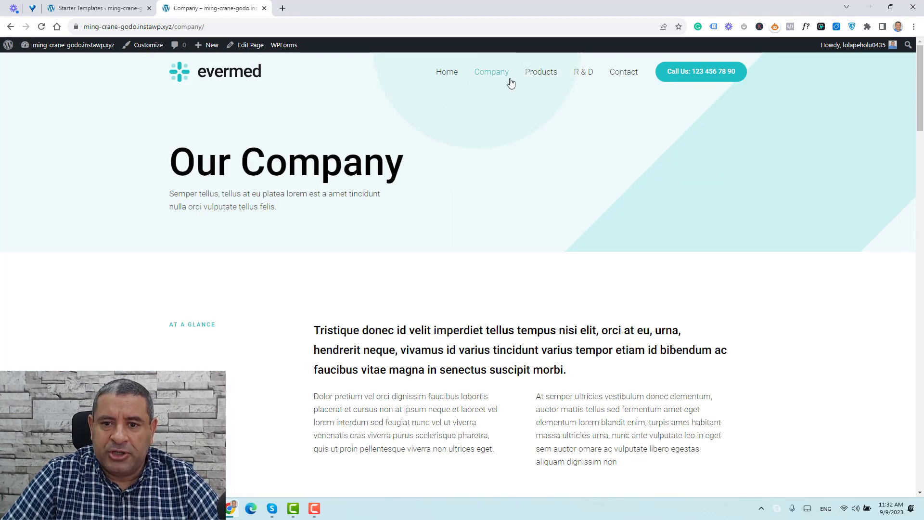
- Open the Company page's editor in a new browser tab, view the live page's sections, and switch to the editor
right_click(250, 55)
click(262, 62)
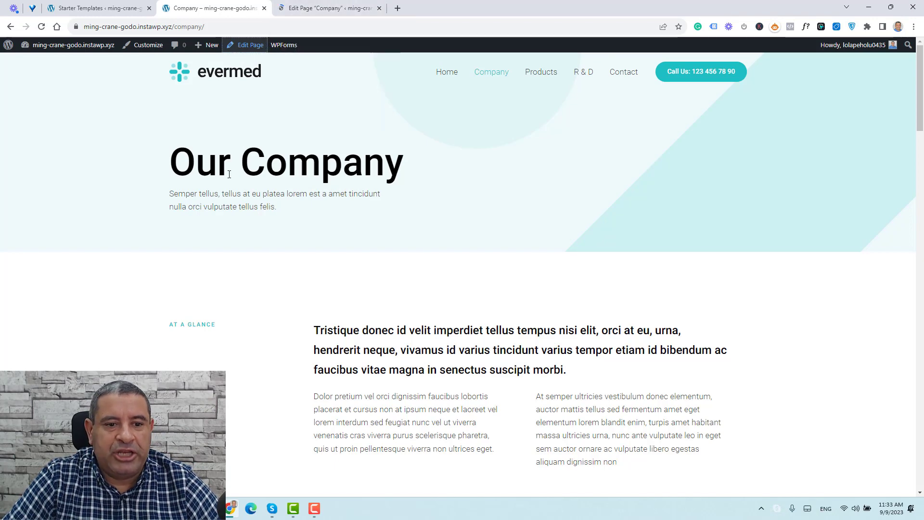
scroll(488, 222, down, 7)
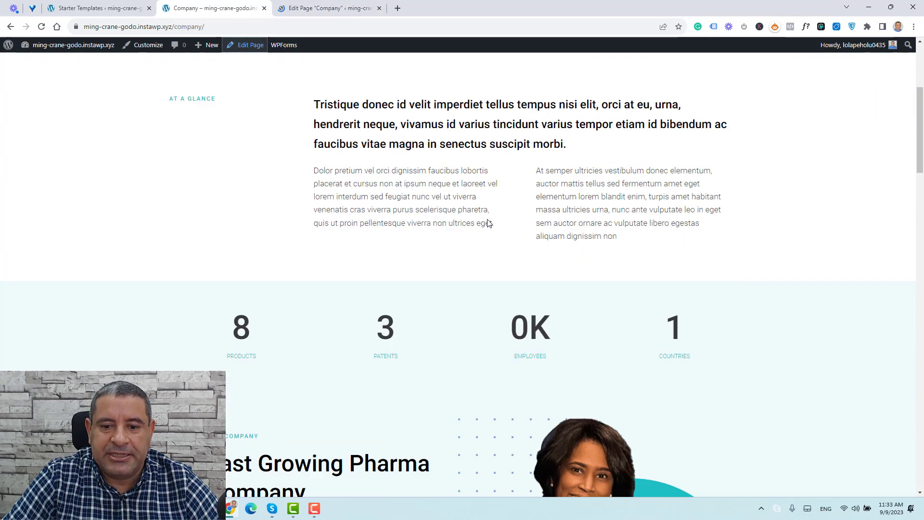
scroll(401, 330, down, 4)
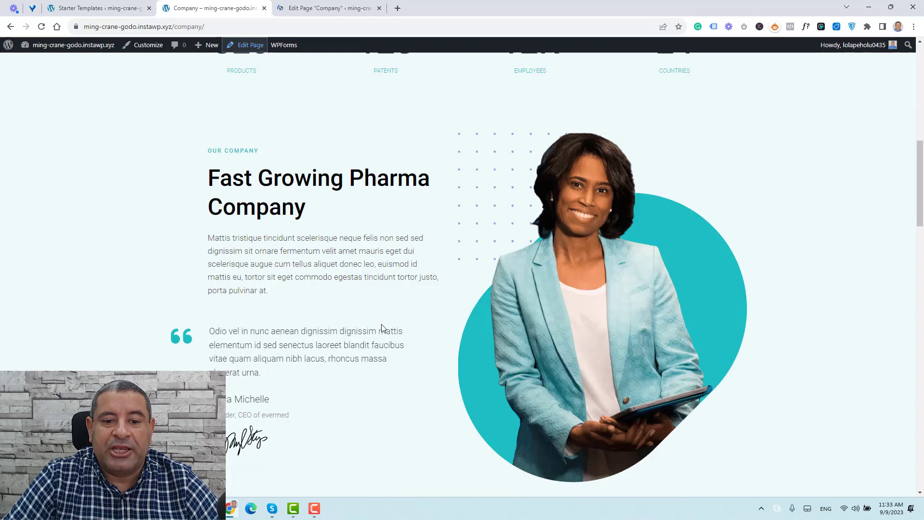
scroll(381, 331, up, 3)
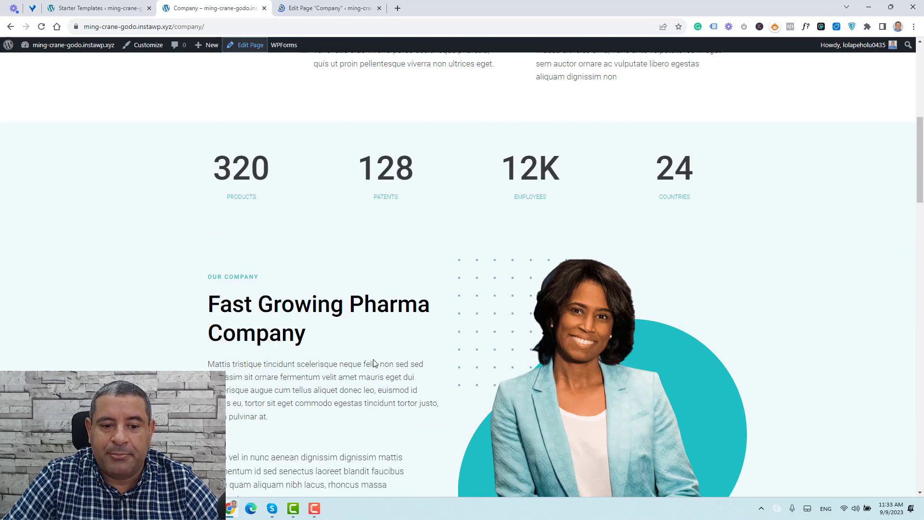
scroll(375, 362, down, 7)
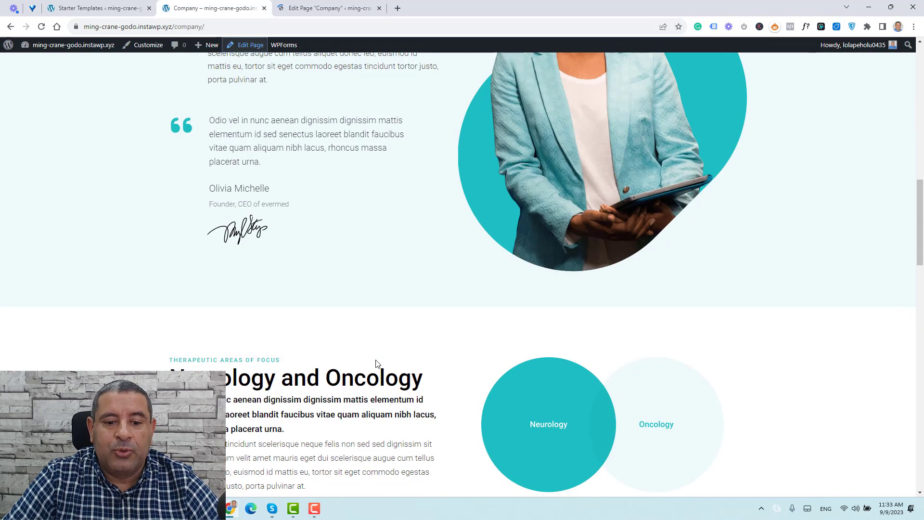
click(333, 10)
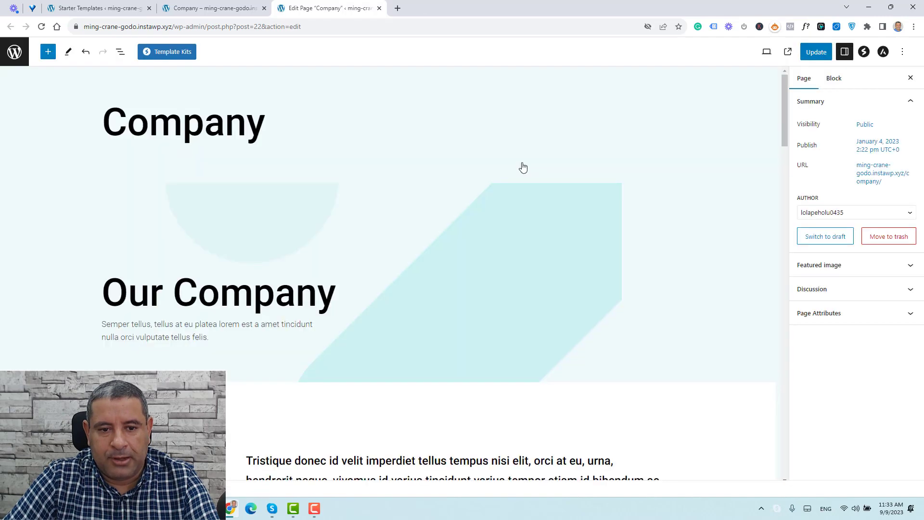
- Look over the Company page's content in the editor and show the List View of its blocks
scroll(391, 282, down, 7)
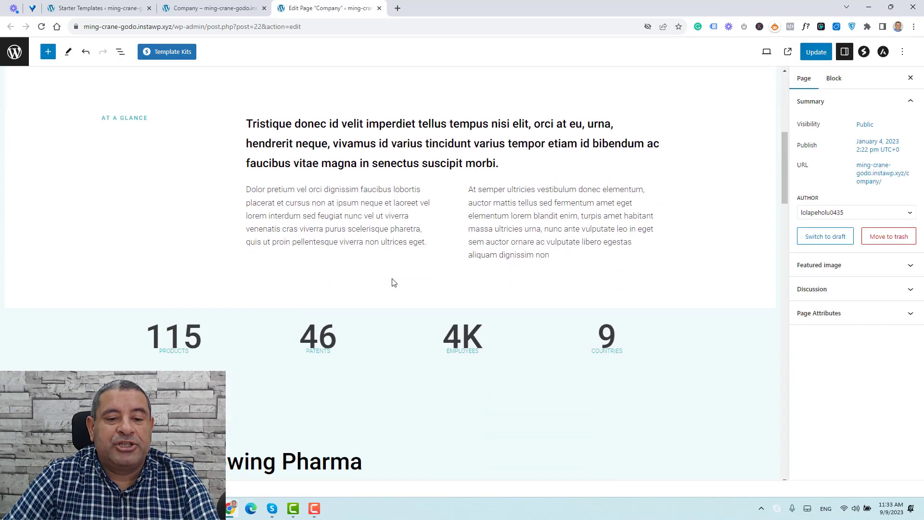
scroll(392, 282, up, 7)
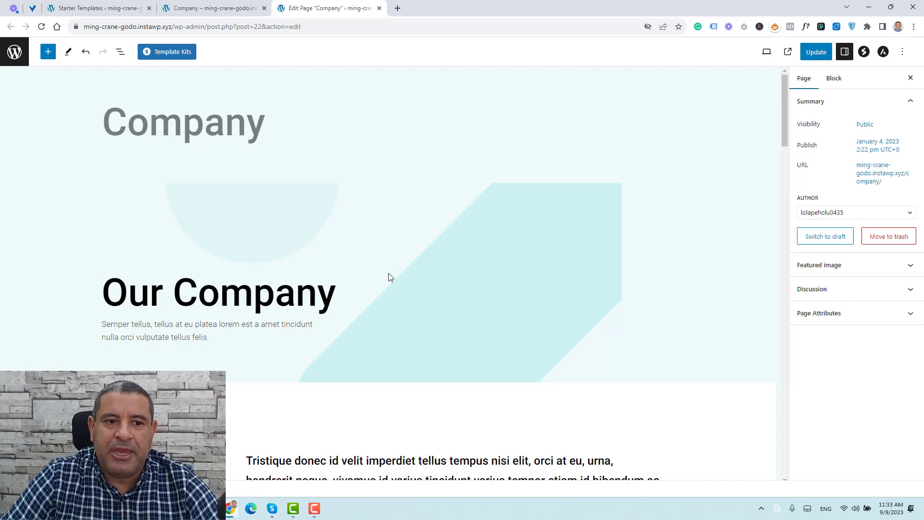
click(120, 52)
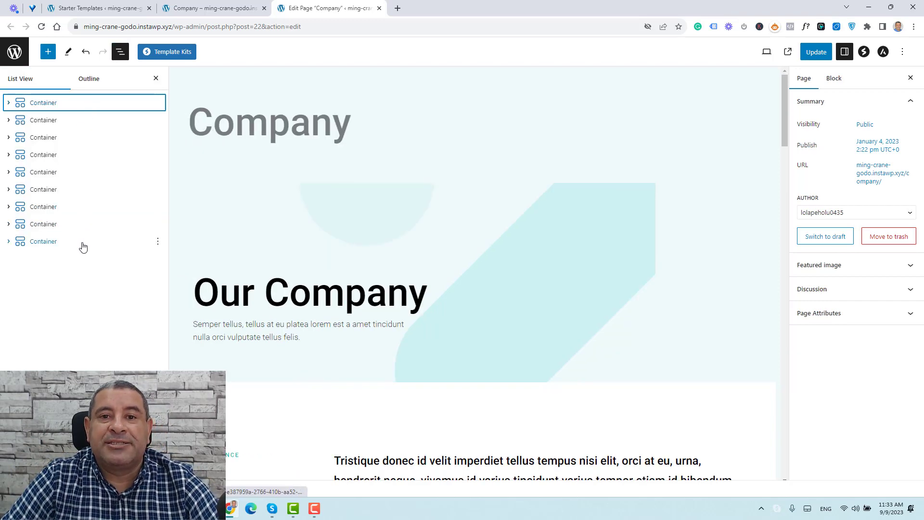
- Replace the large heading beside "At a Glance" with "You can change this text to whatever you want"
scroll(362, 236, down, 6)
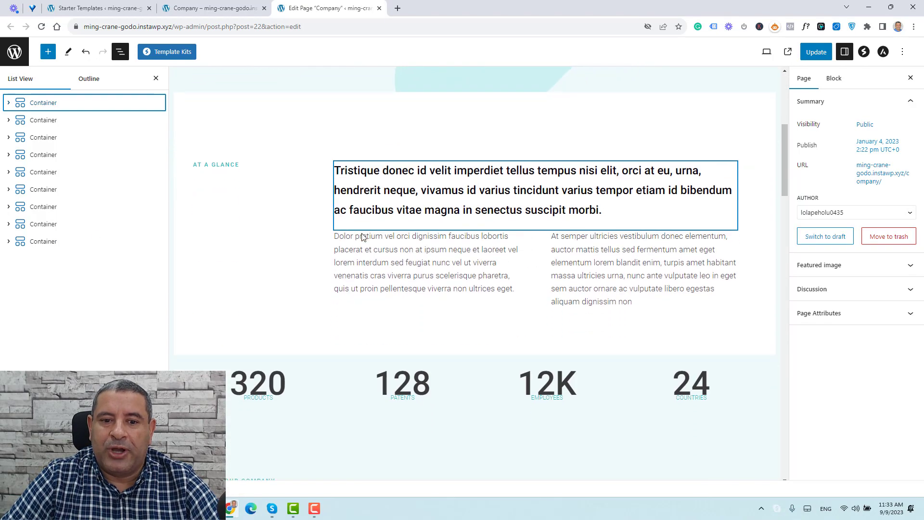
scroll(362, 236, down, 5)
scroll(362, 236, up, 5)
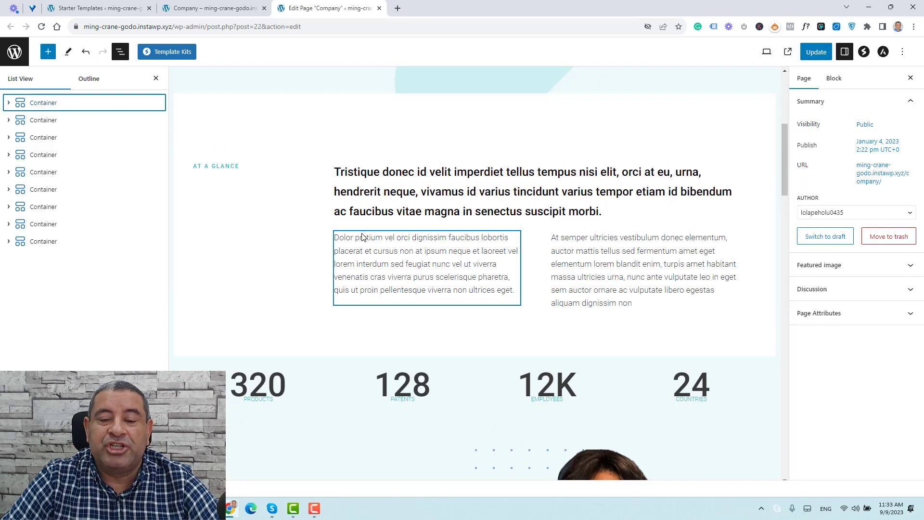
triple_click(393, 185)
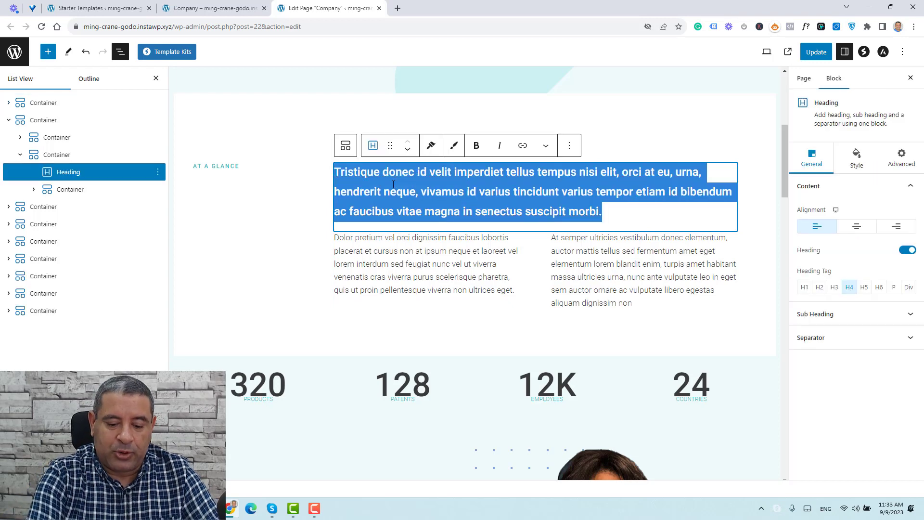
text(You can c hange)
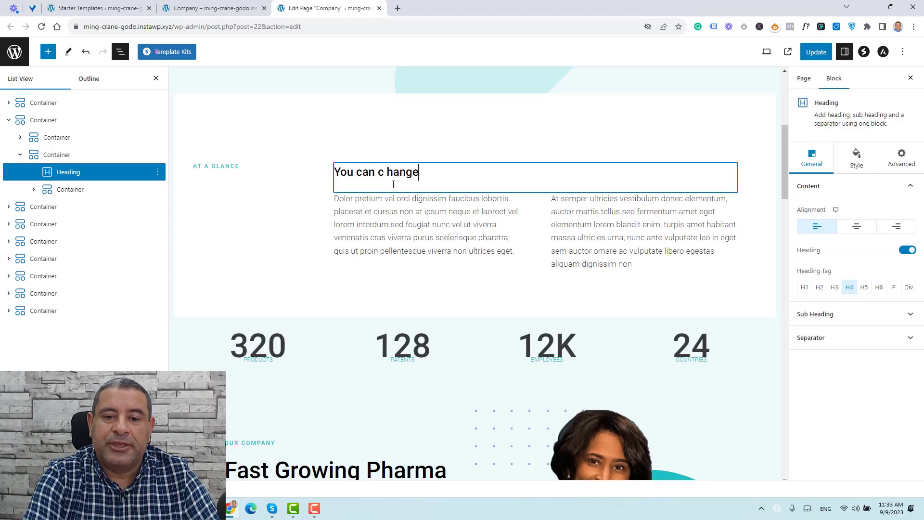
key(BackSpace)
key(BackSpace)
key(BackSpace)
key(BackSpace)
key(BackSpace)
key(BackSpace)
text(hane)
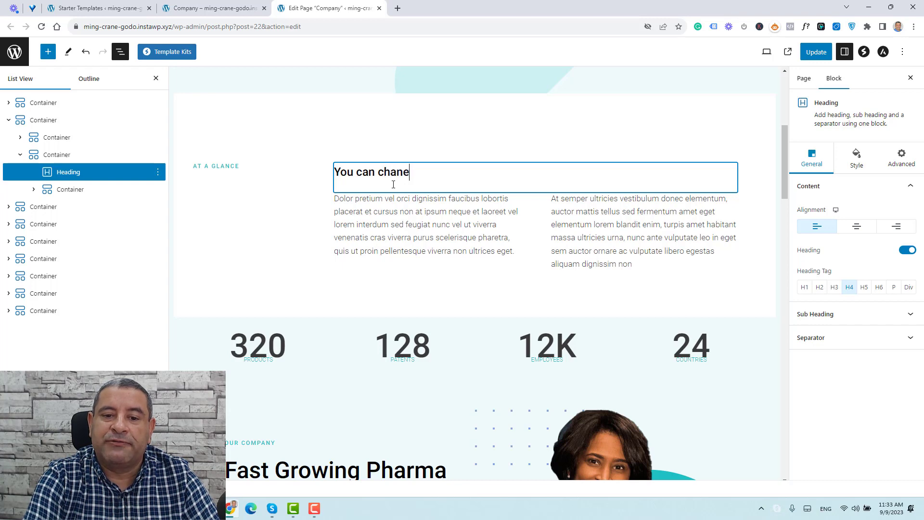
key(BackSpace)
text(ge this t)
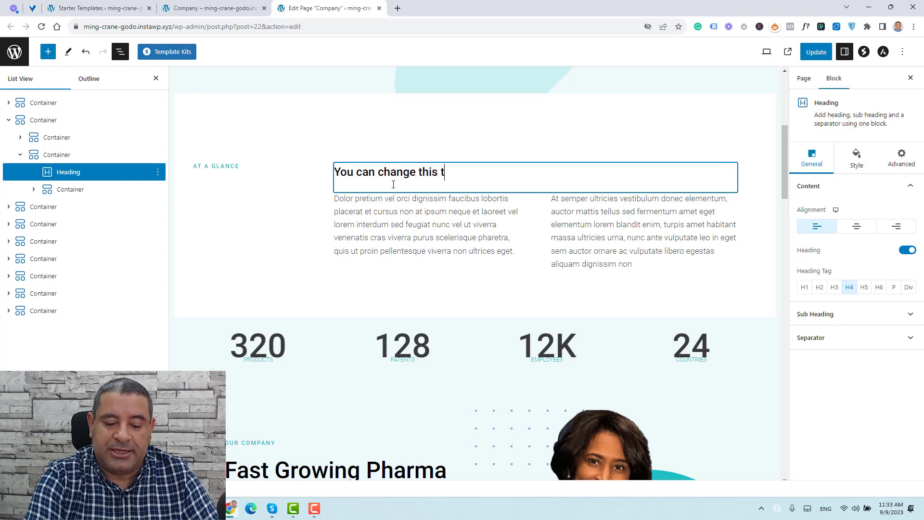
text(ext to whatev)
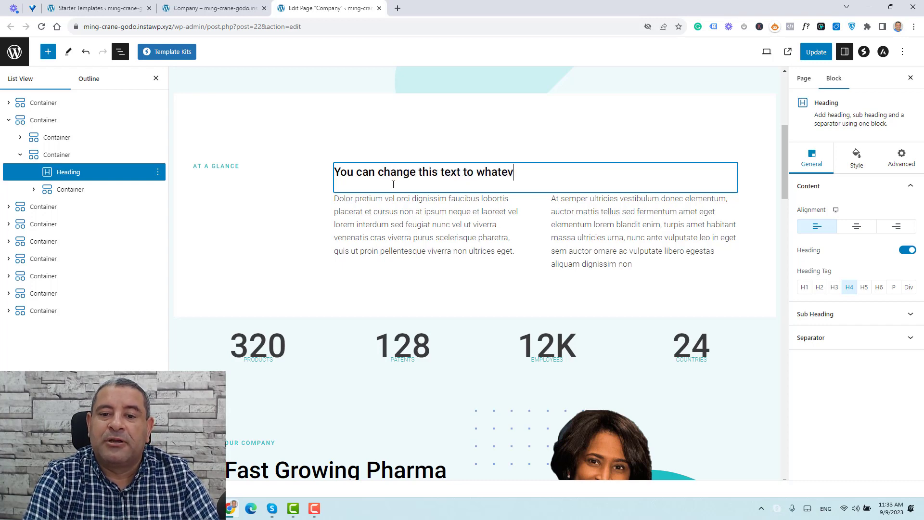
text(er you want)
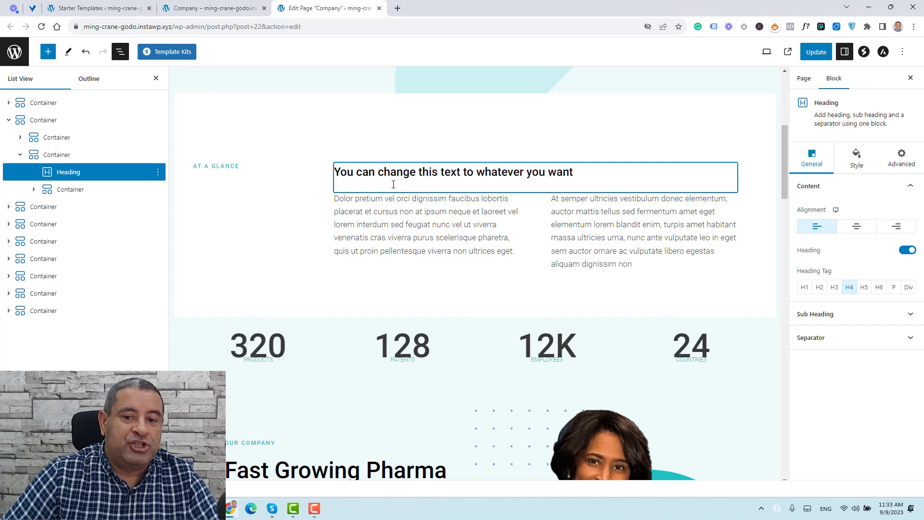
- Examine the media library and upload options for changing the image beside "Fast Growing Pharma Company", and close the image chooser without replacing it
scroll(649, 310, down, 3)
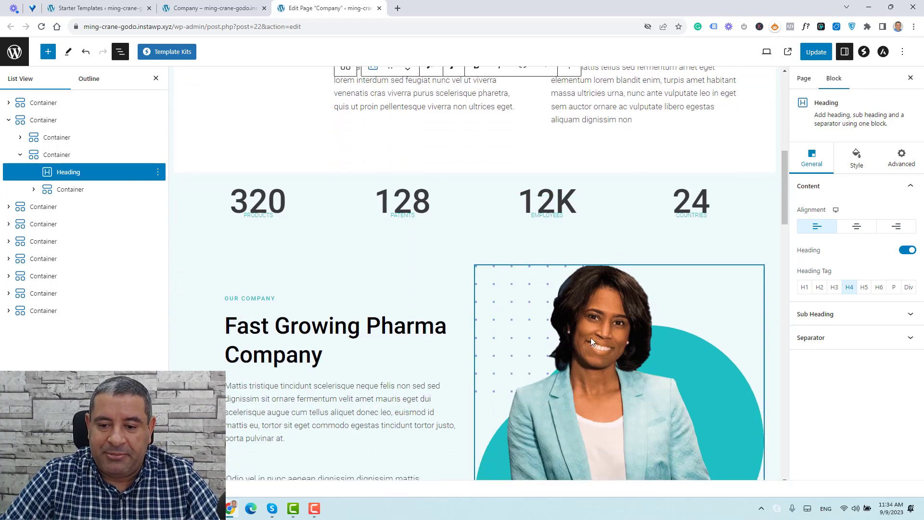
click(632, 319)
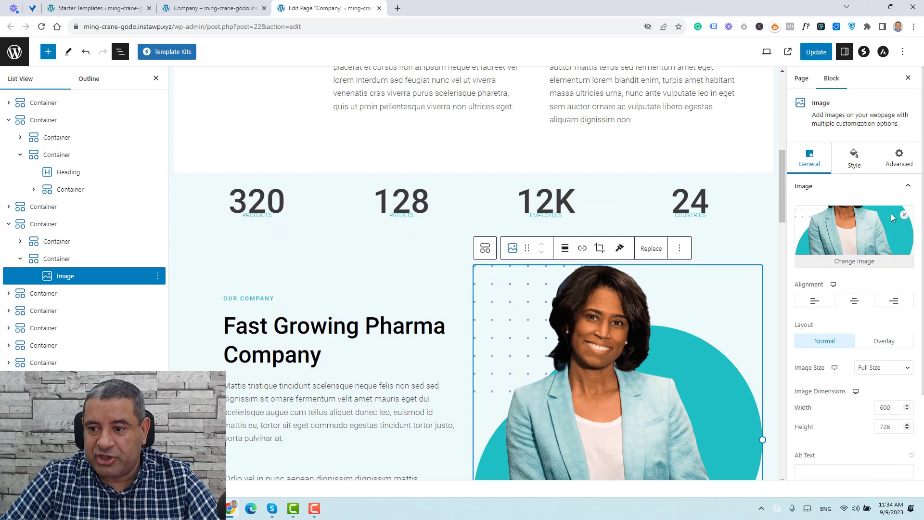
click(864, 266)
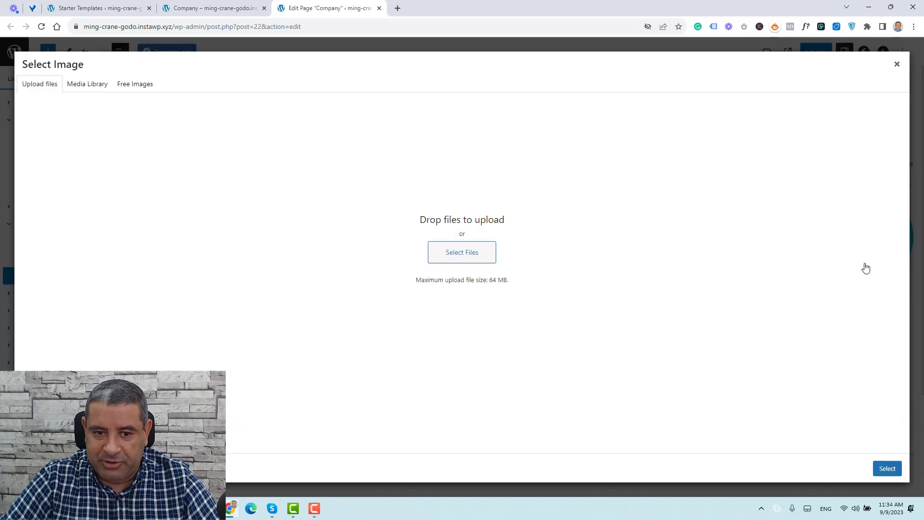
click(83, 87)
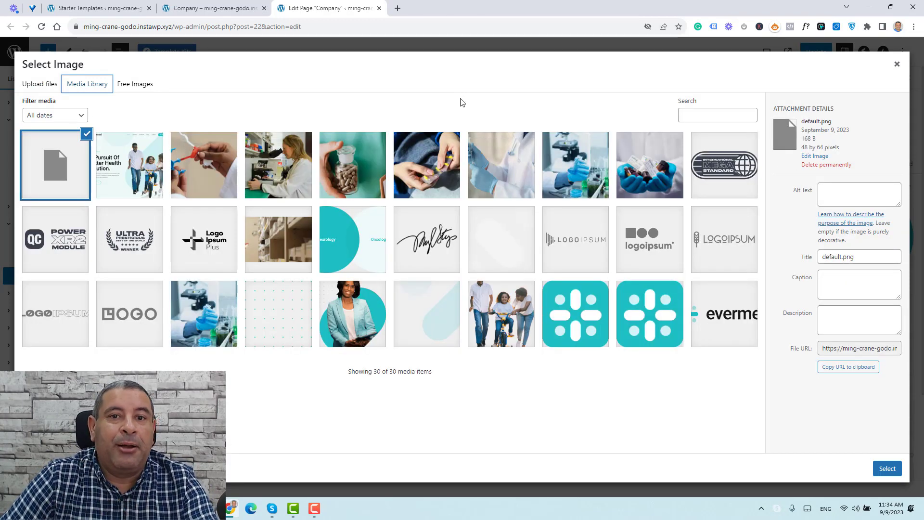
click(42, 86)
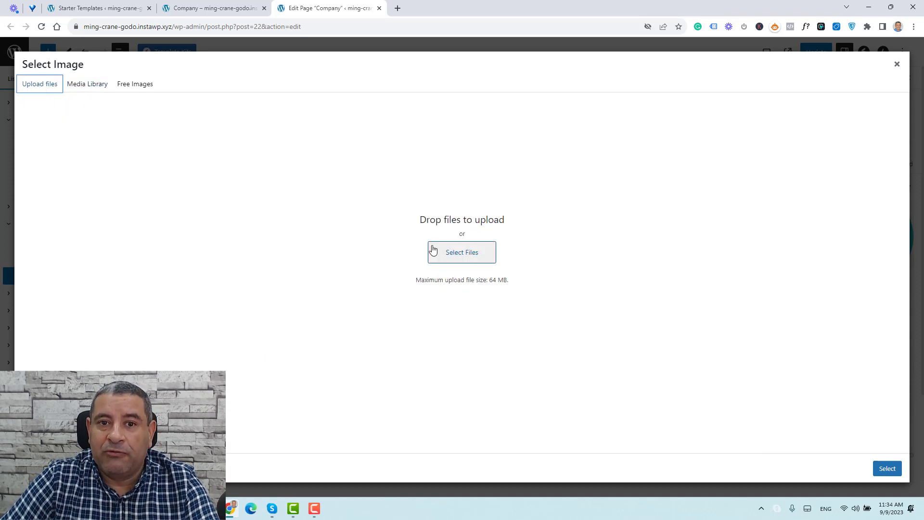
click(896, 64)
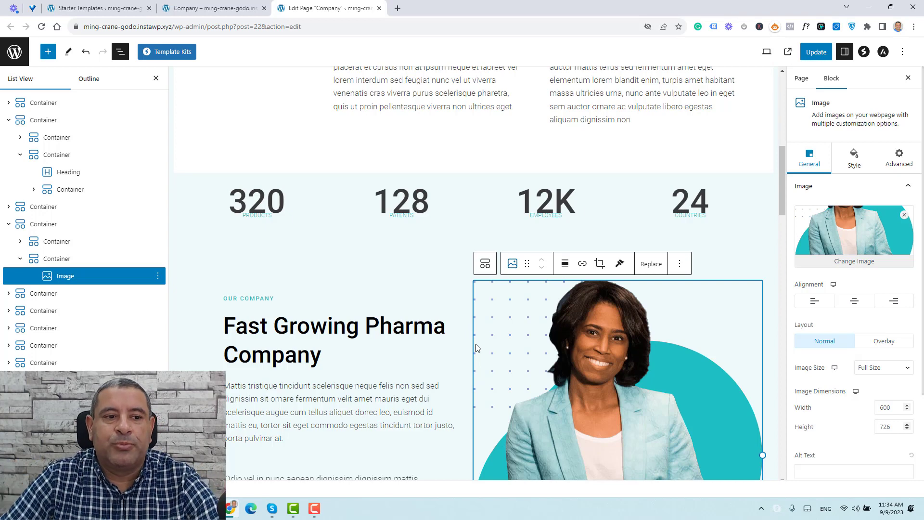
- Collapse the expanded containers in the List View and select the container holding the four counters
click(9, 225)
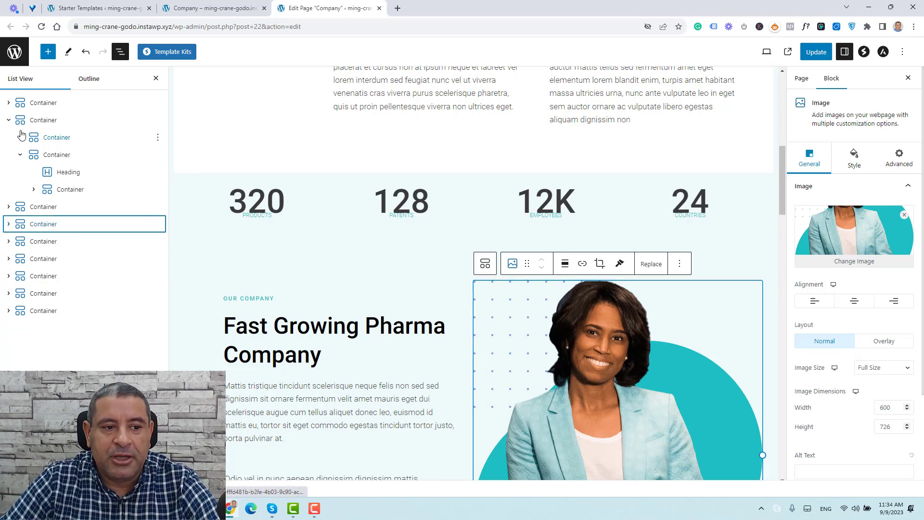
click(9, 122)
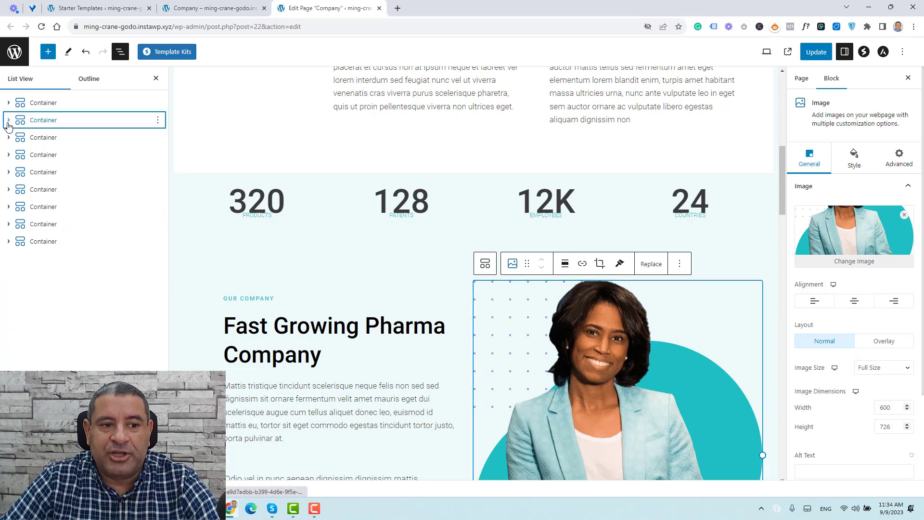
click(44, 120)
click(44, 138)
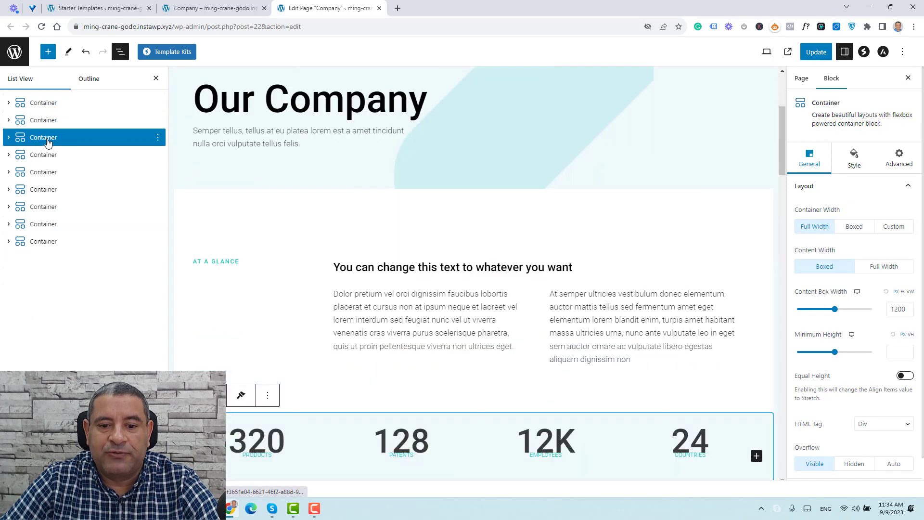
scroll(313, 288, down, 4)
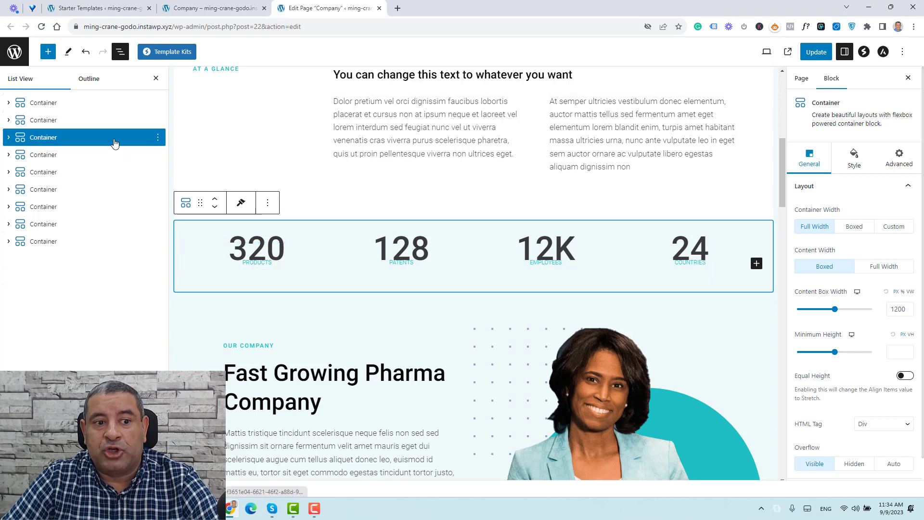
- Try the dark red background color 8E3636 on the counters container and reset the color
click(854, 157)
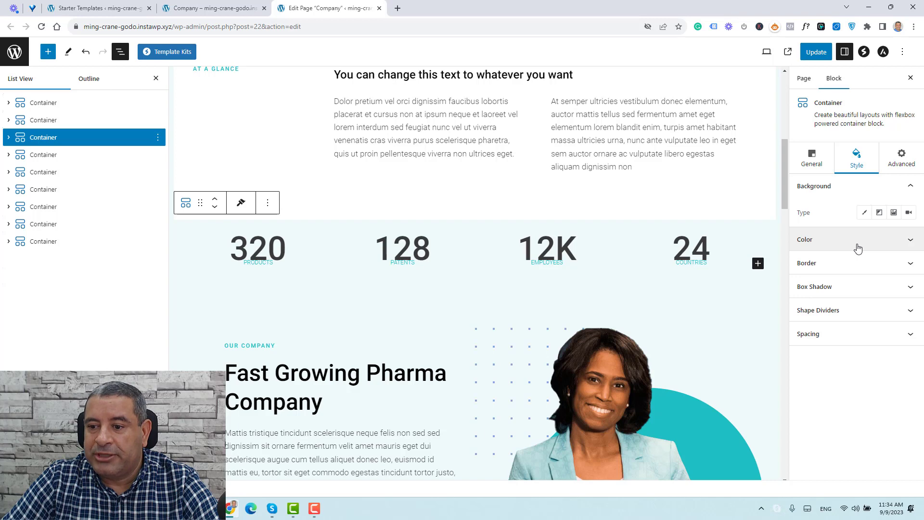
click(864, 213)
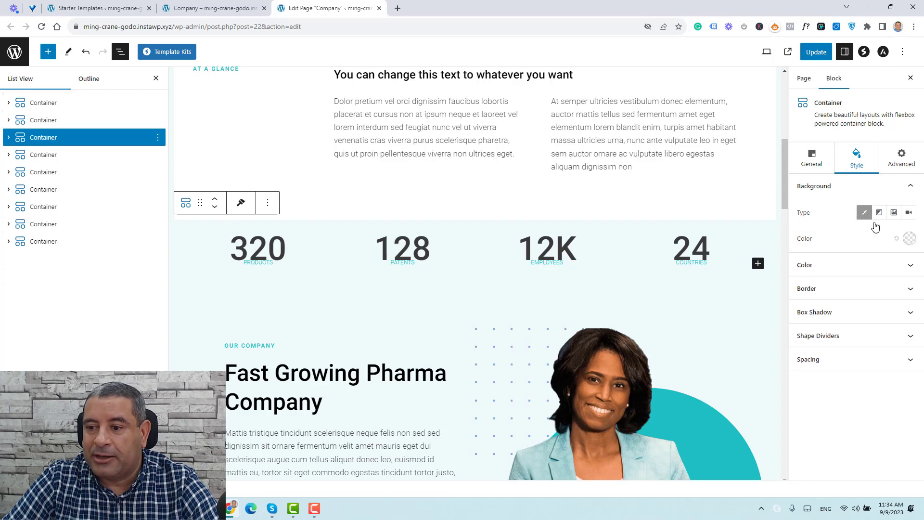
click(909, 238)
click(876, 292)
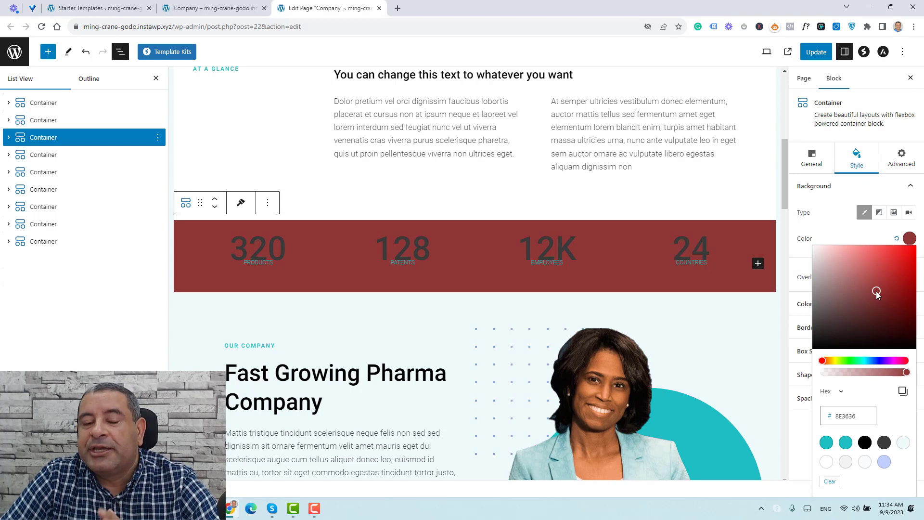
click(896, 238)
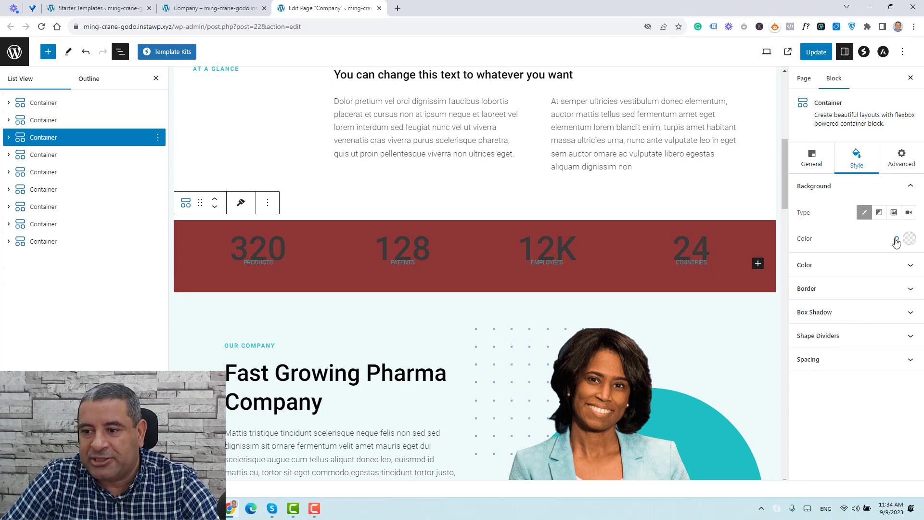
- Set the ending number of the Products counter to 310
click(266, 245)
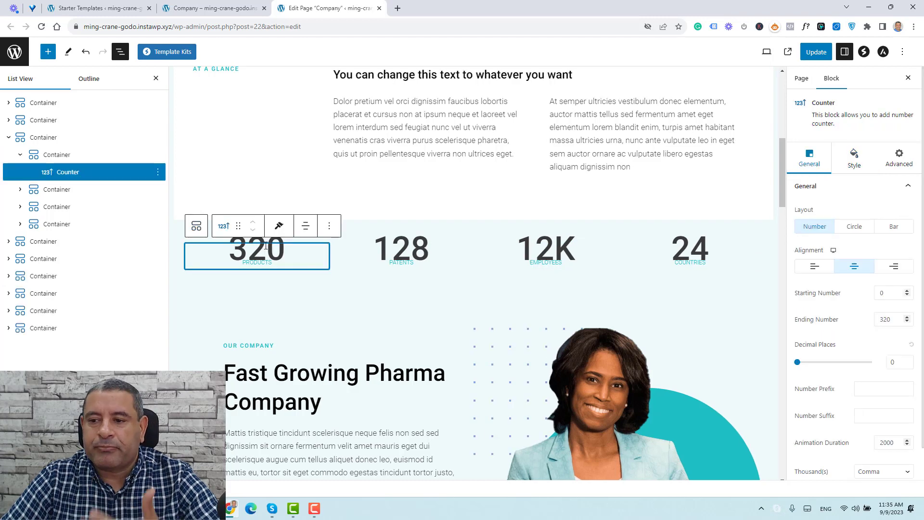
double_click(266, 245)
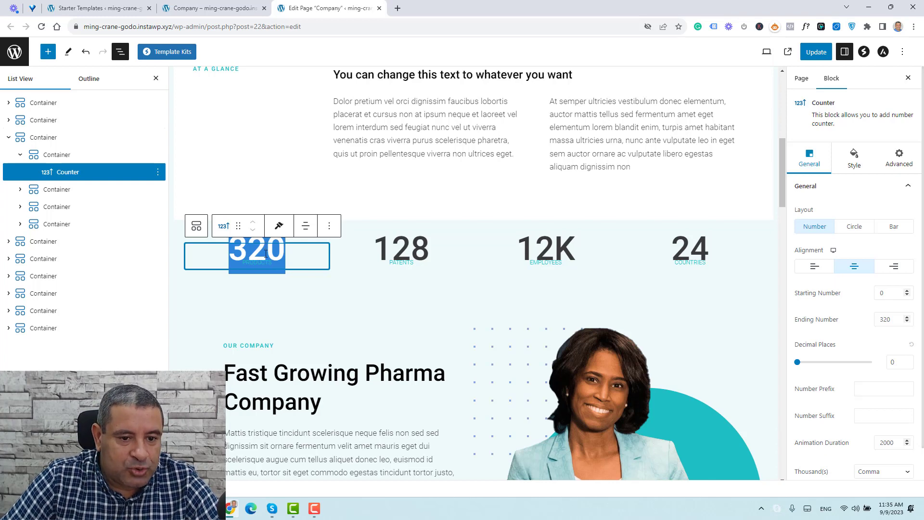
click(265, 253)
double_click(884, 320)
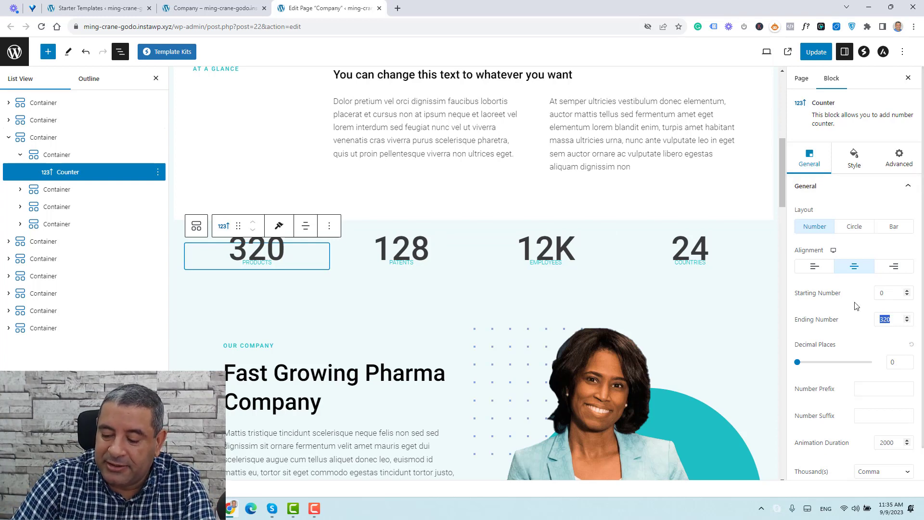
text(310)
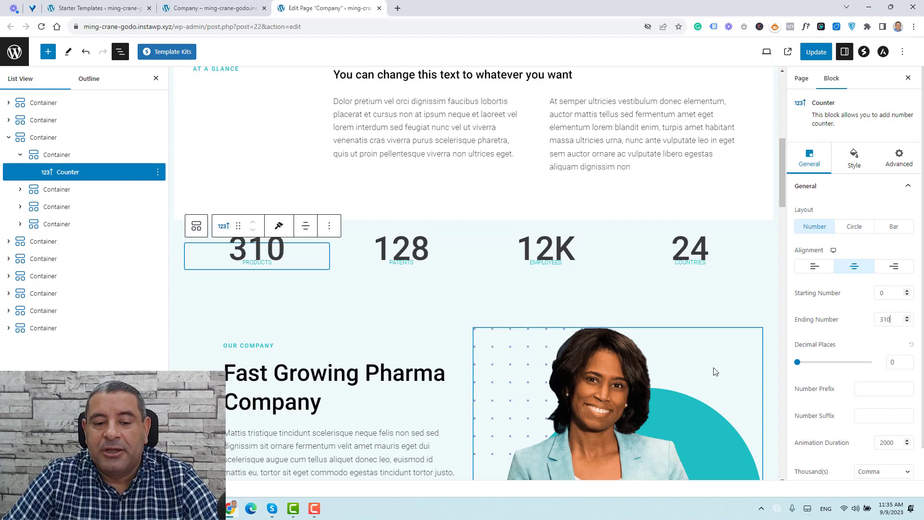
- Try the Overlay layout on the first award logo under "Awards & Recognition" and set it back to Normal
scroll(446, 304, down, 15)
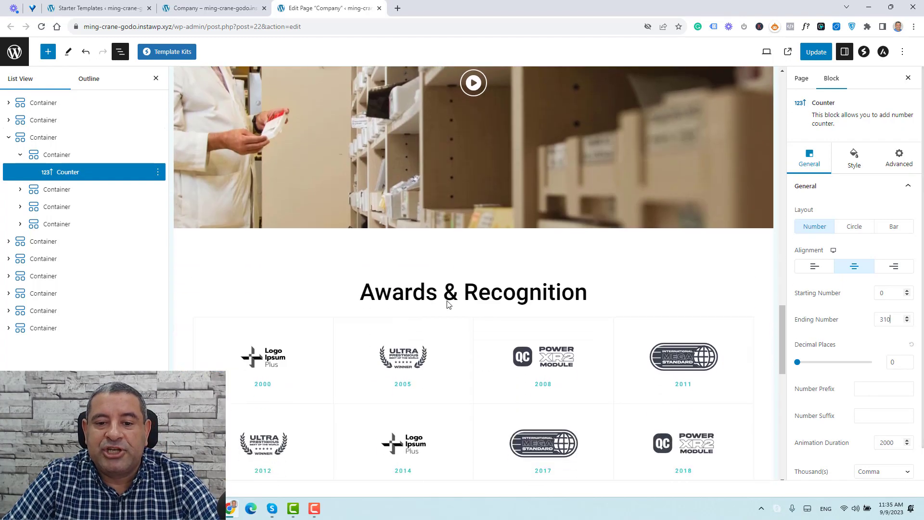
scroll(433, 298, down, 2)
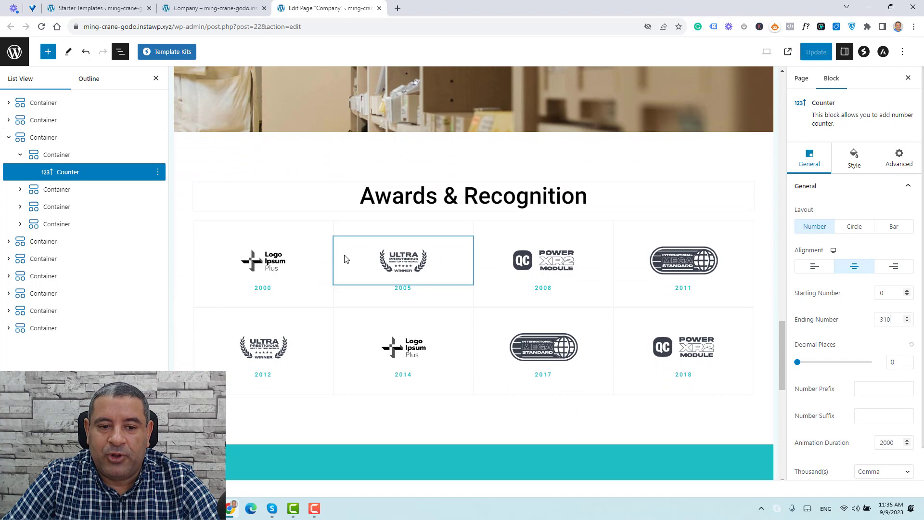
click(283, 268)
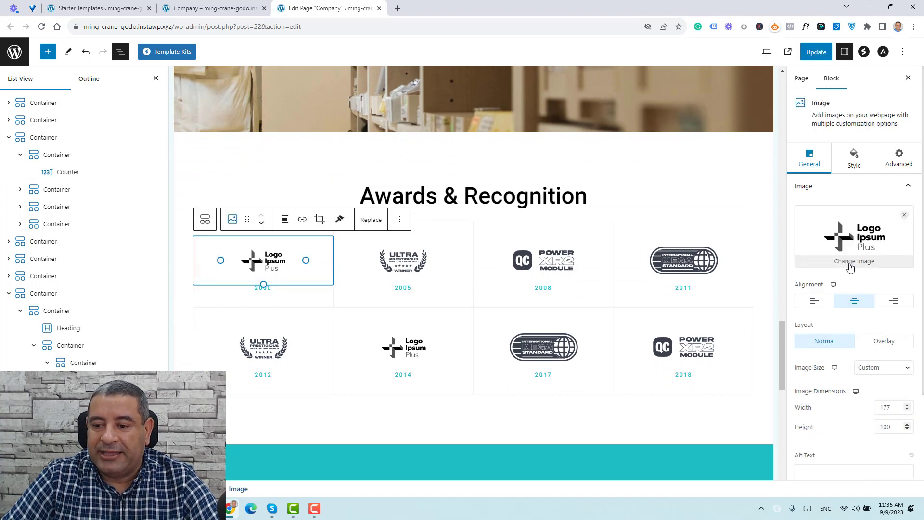
click(875, 343)
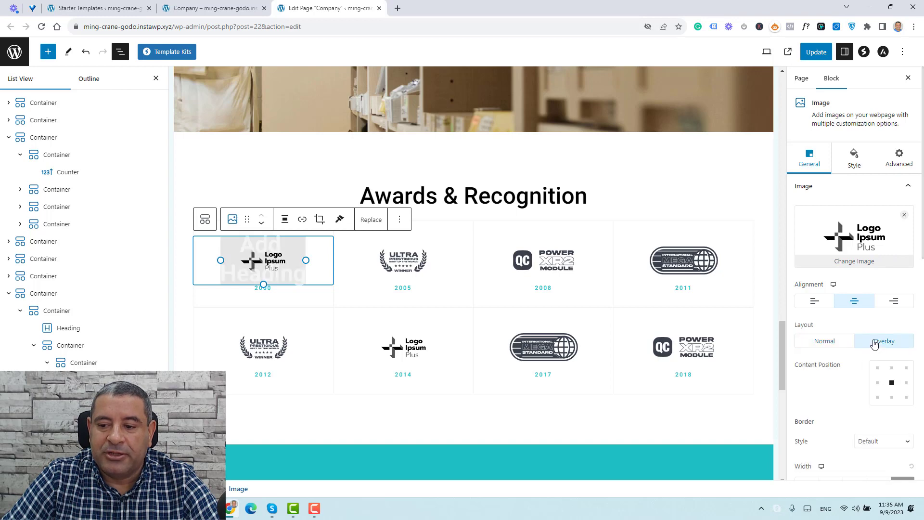
click(824, 341)
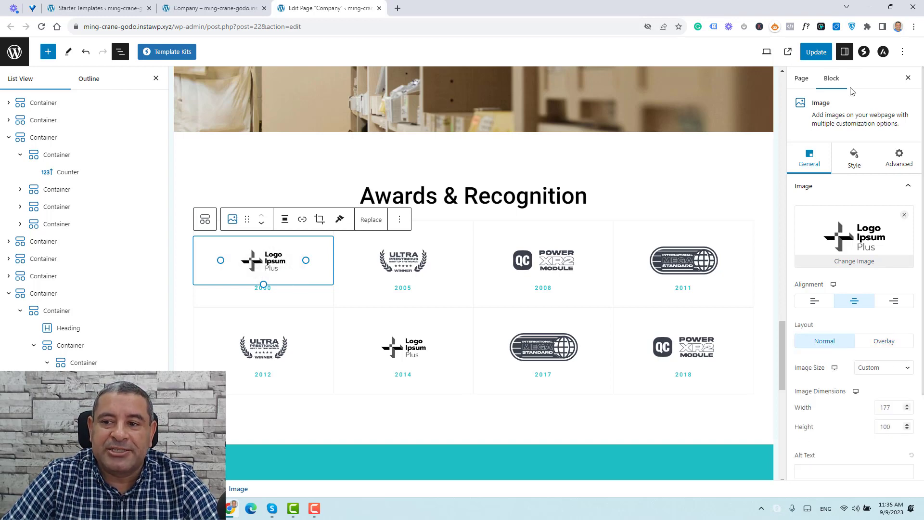
- Examine the "Fast Growing Pharma Company" section in the List View, comparing its parent container with the two column containers inside
click(9, 241)
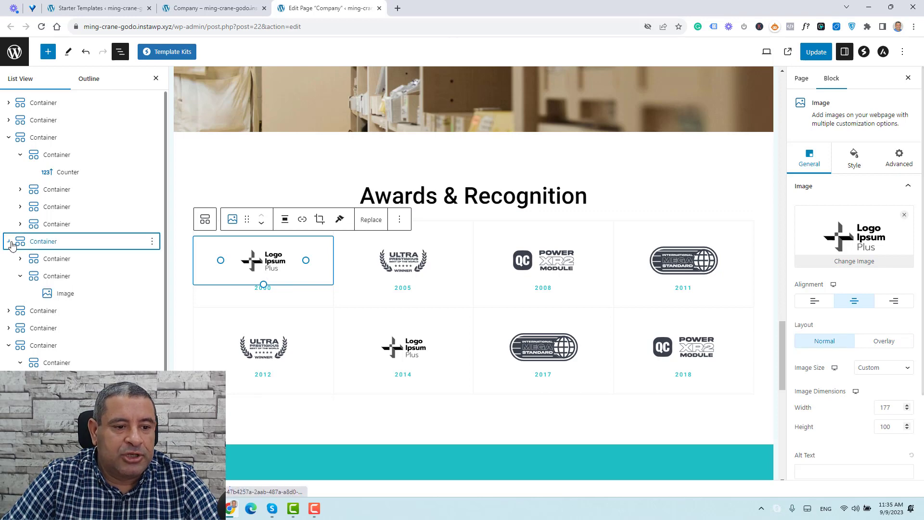
click(54, 260)
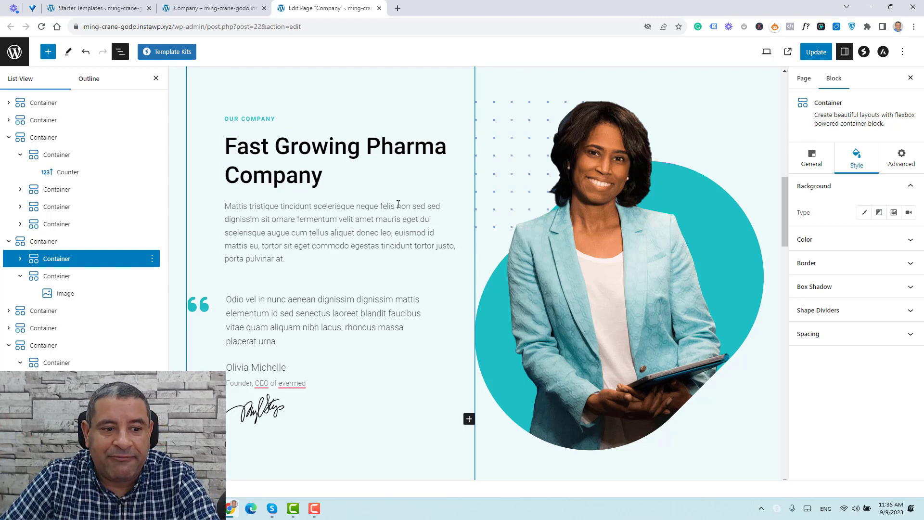
click(20, 276)
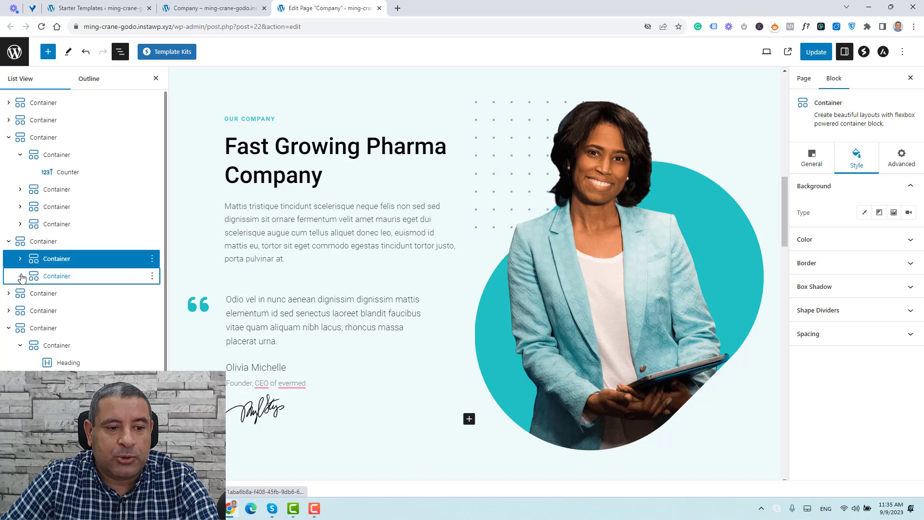
click(42, 242)
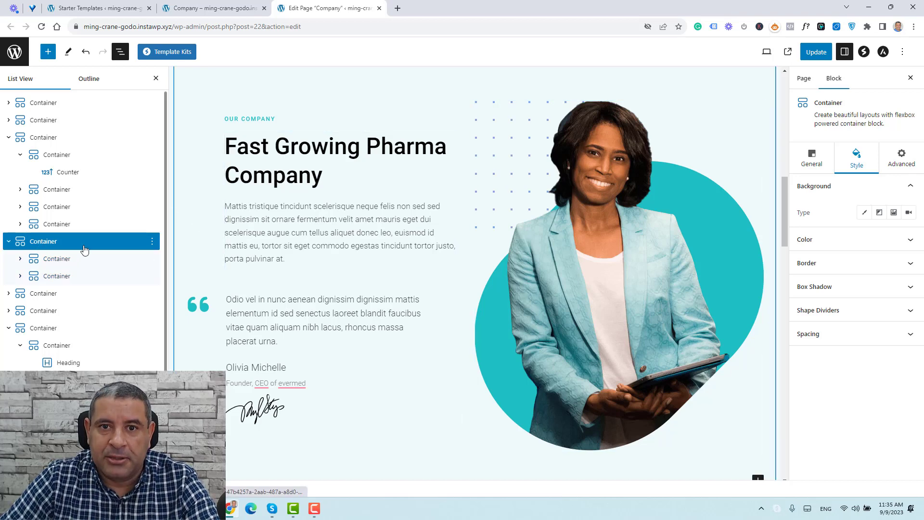
click(78, 261)
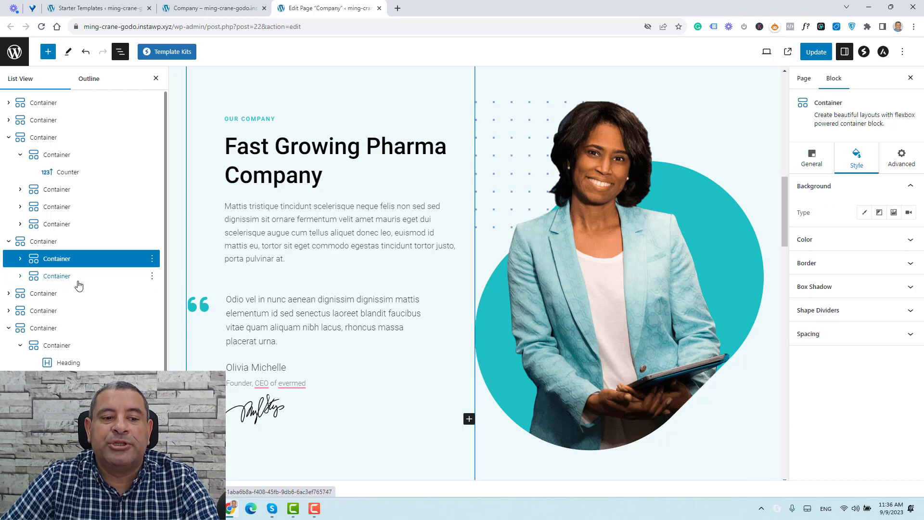
click(78, 279)
click(83, 265)
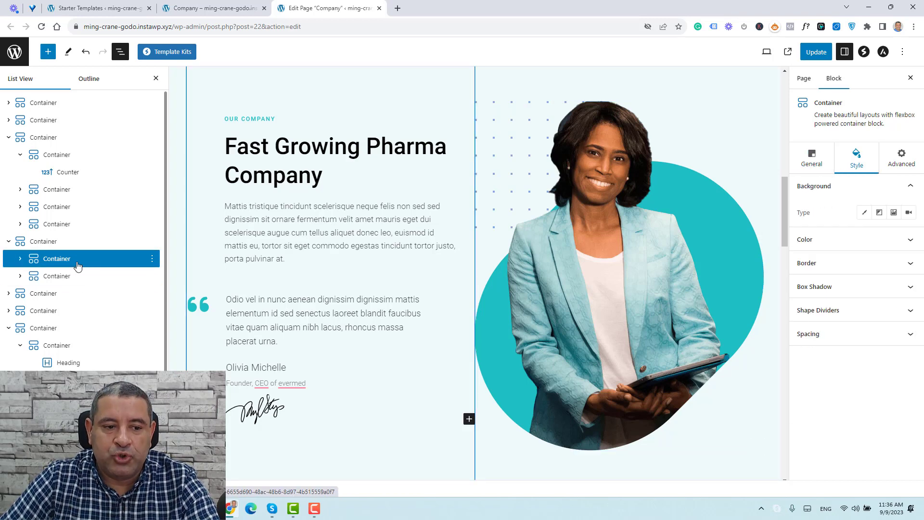
- Expand the text column's container and inspect its inner container and the "Fast Growing Pharma Company" heading block
click(20, 259)
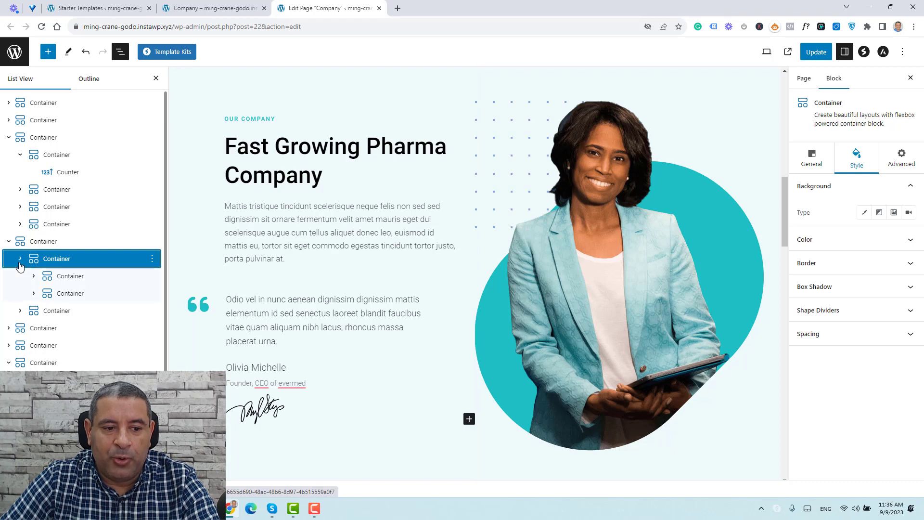
click(68, 276)
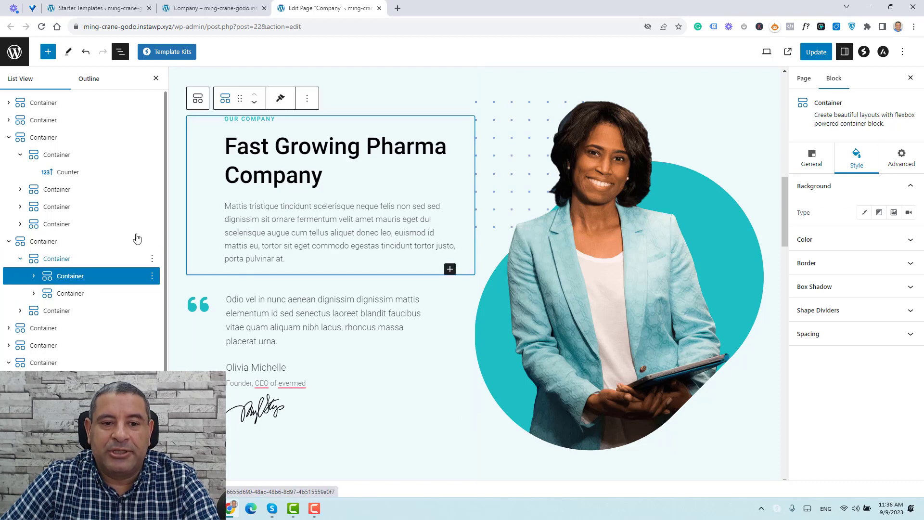
click(273, 154)
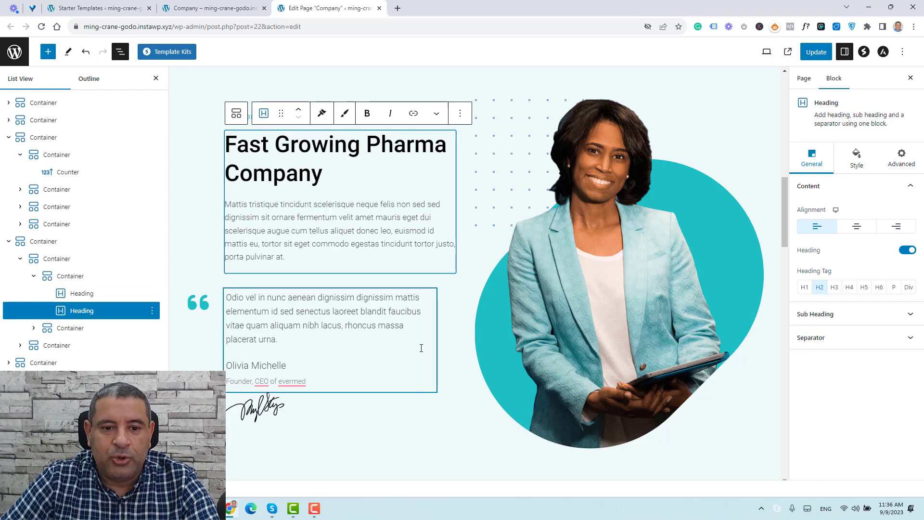
- Collapse all expanded containers in the List View so only the page's top-level sections are listed
scroll(421, 346, down, 7)
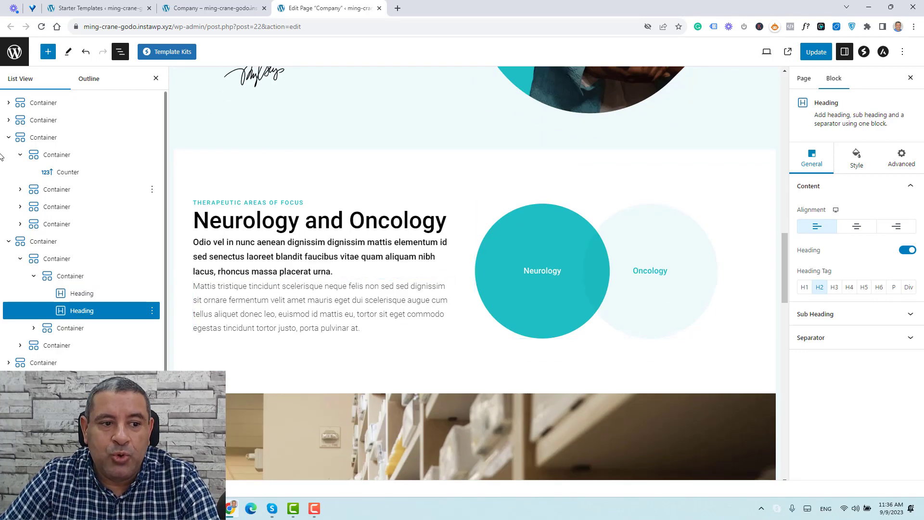
click(9, 138)
click(10, 154)
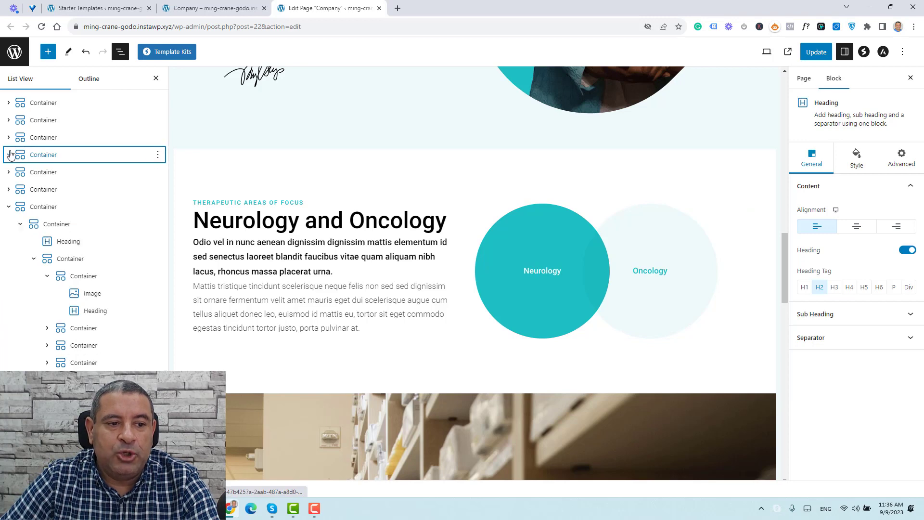
click(9, 206)
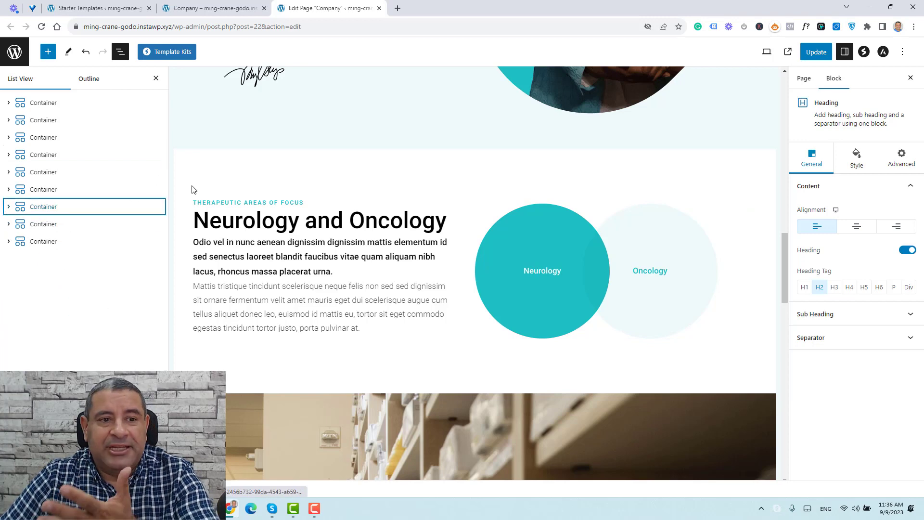
- Delete the container holding the "Neurology and Oncology" section
scroll(197, 169, up, 10)
scroll(464, 298, down, 15)
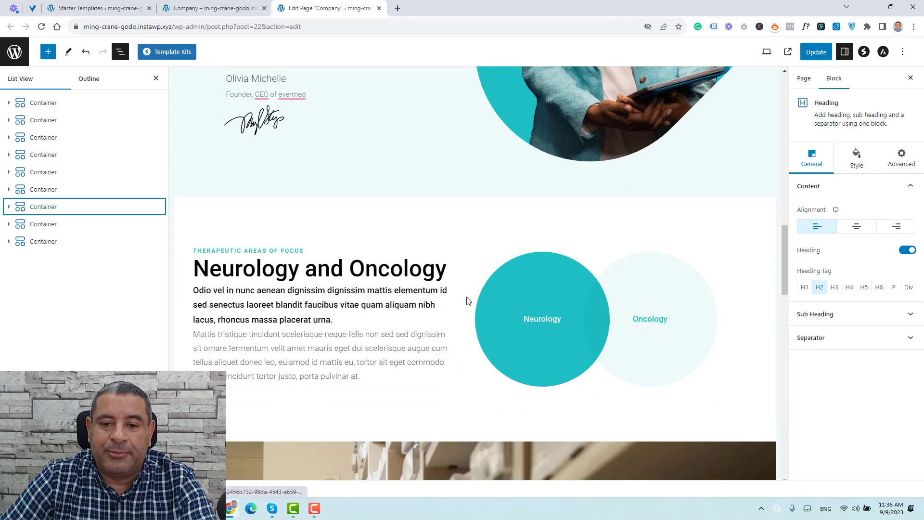
scroll(466, 288, up, 5)
scroll(406, 307, up, 4)
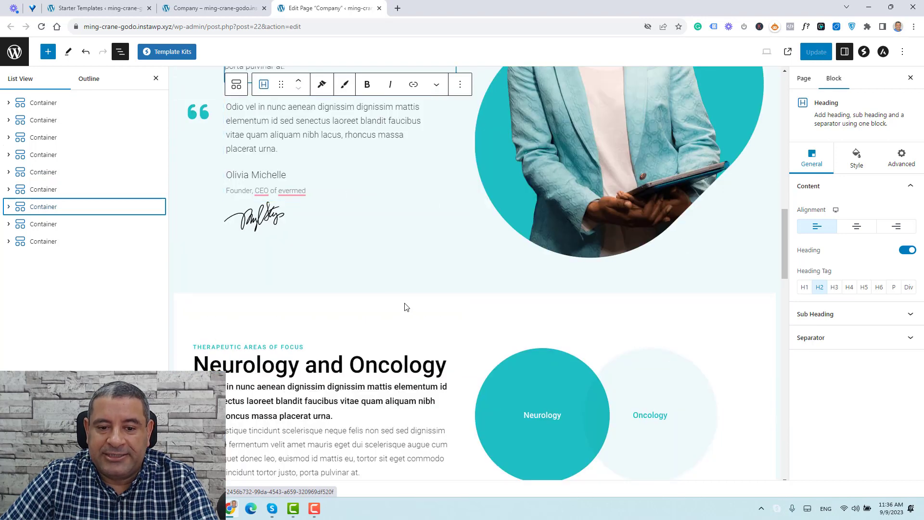
click(416, 308)
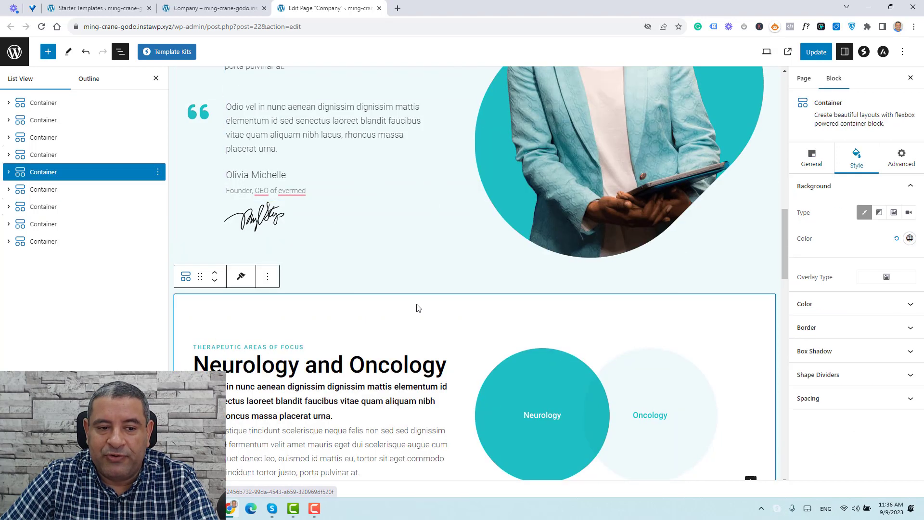
click(158, 173)
click(182, 369)
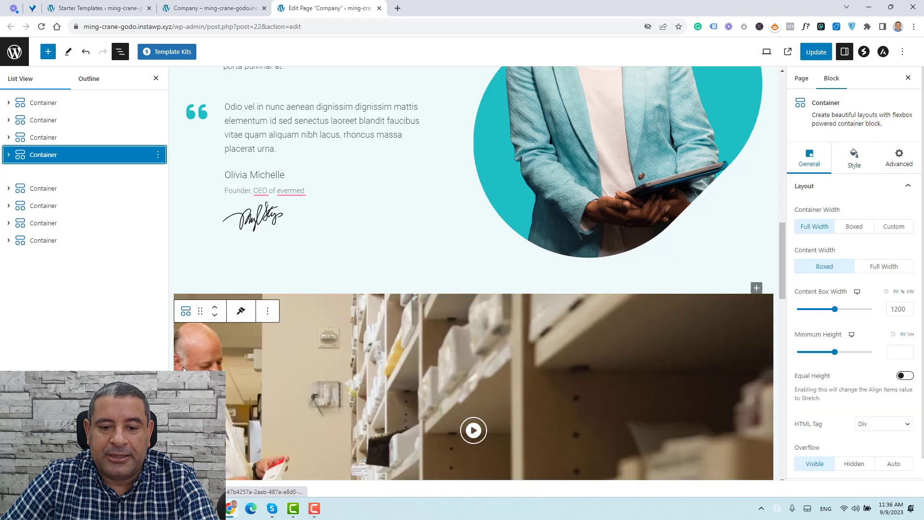
- Delete the container with the warehouse background image and play icon above "Awards & Recognition"
scroll(555, 282, down, 4)
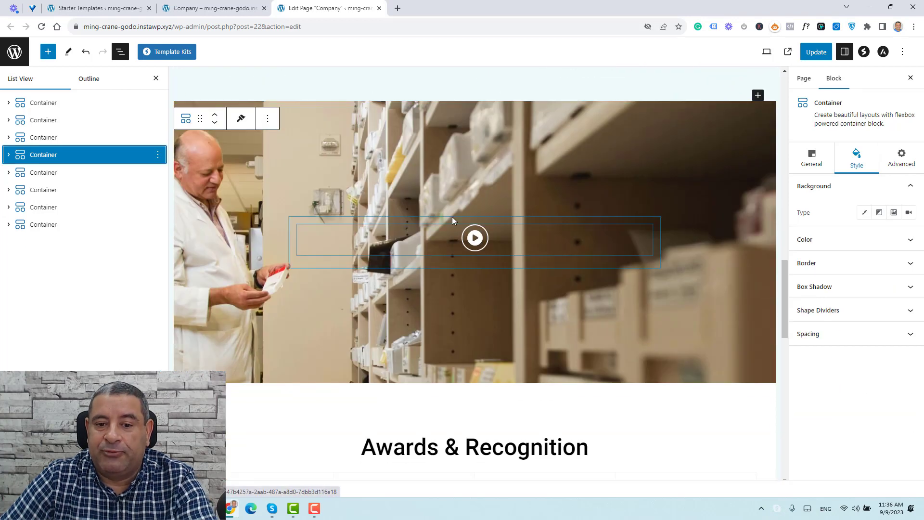
click(149, 155)
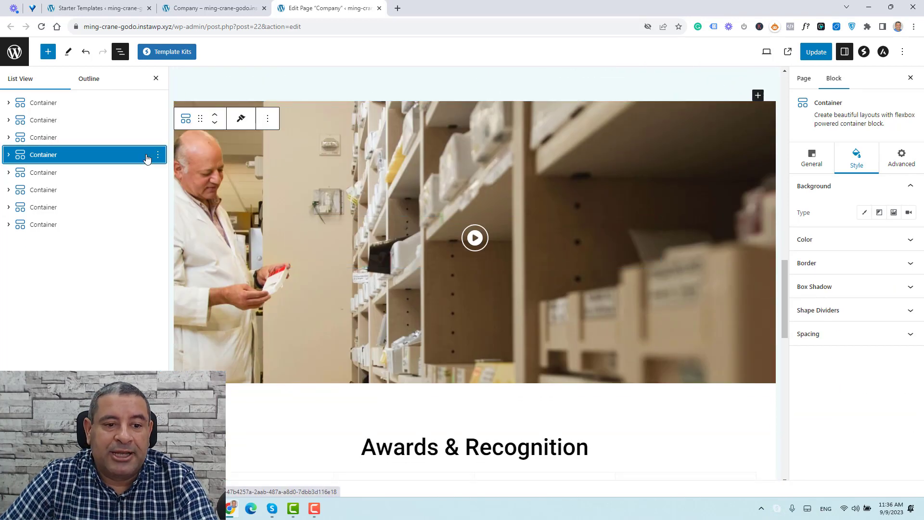
click(157, 155)
scroll(406, 292, down, 10)
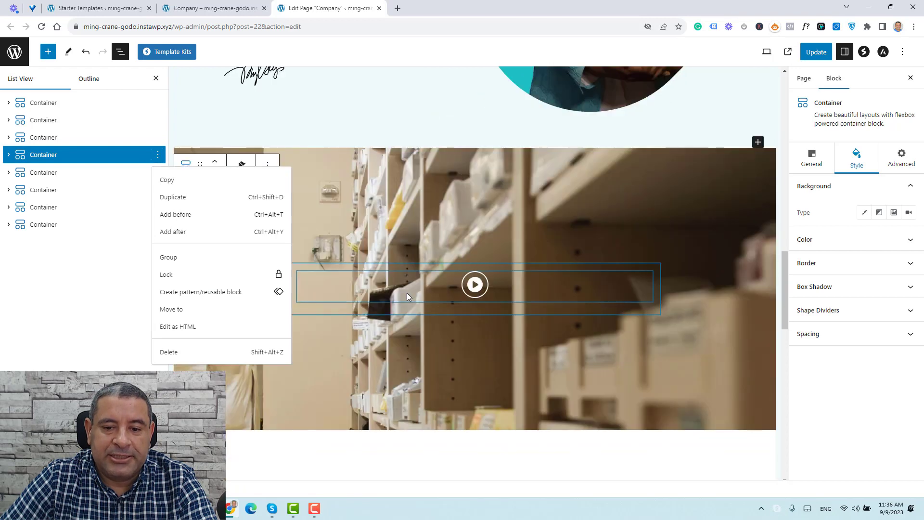
click(414, 88)
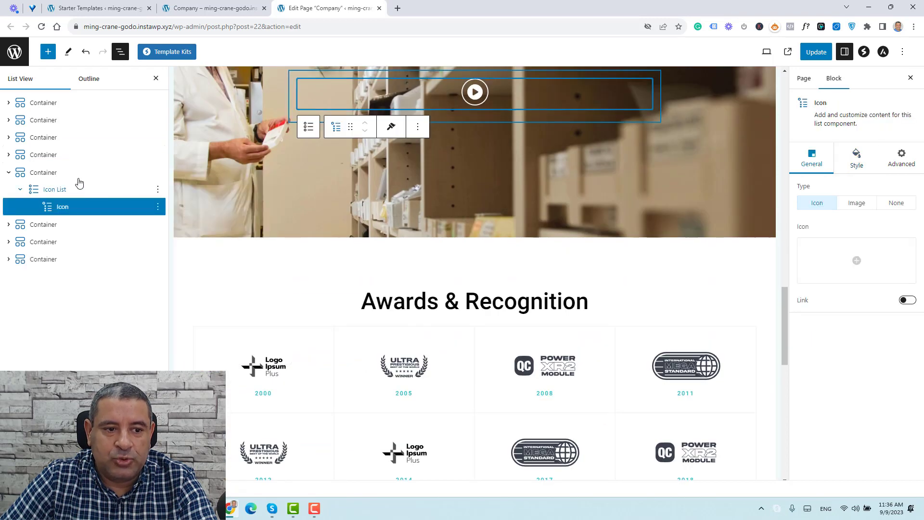
click(144, 173)
click(157, 172)
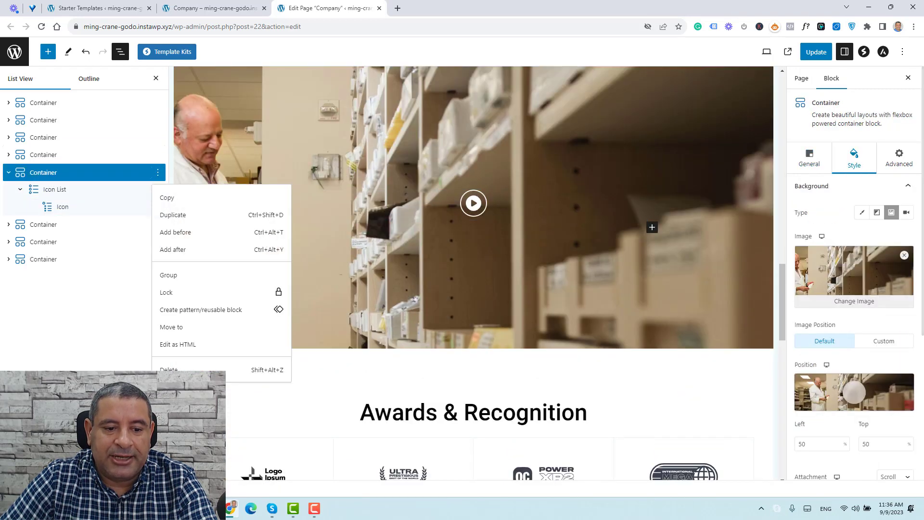
click(173, 369)
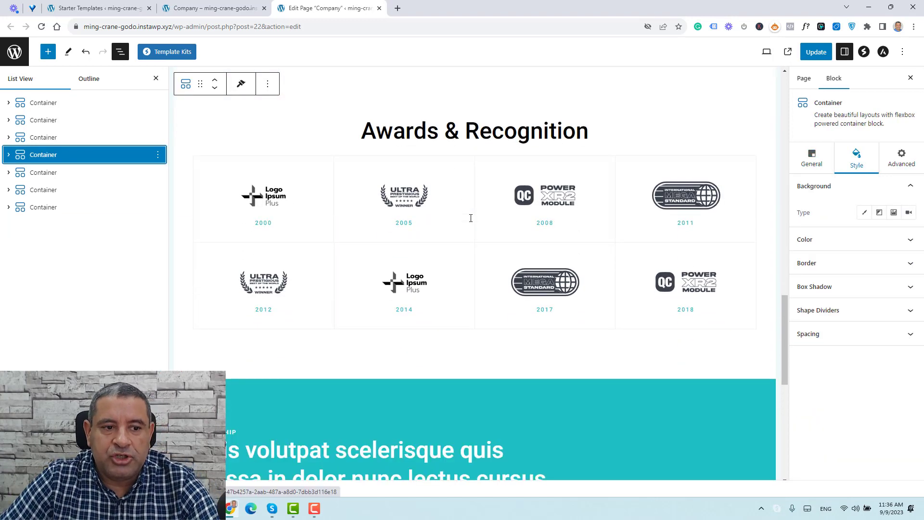
- Insert a Spectra Container with a three-equal-column layout between the "Fast Growing Pharma Company" and "Awards & Recognition" sections
click(158, 156)
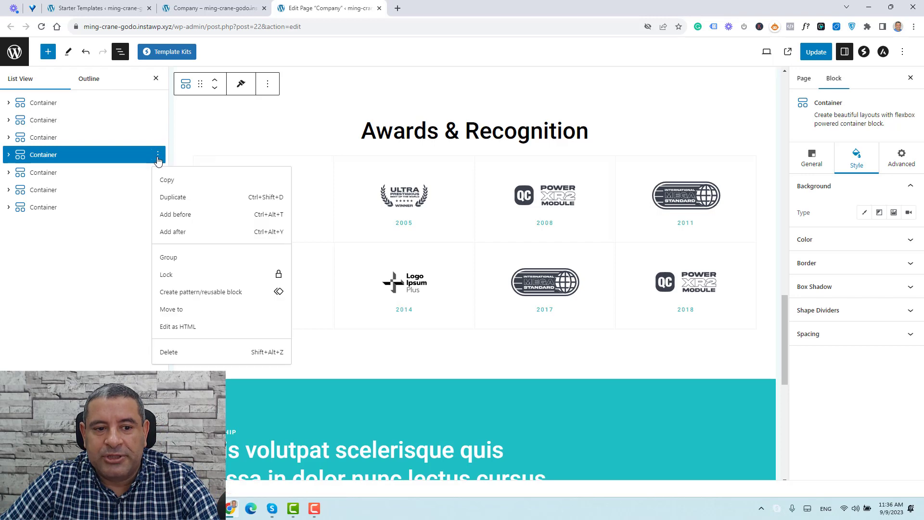
click(182, 234)
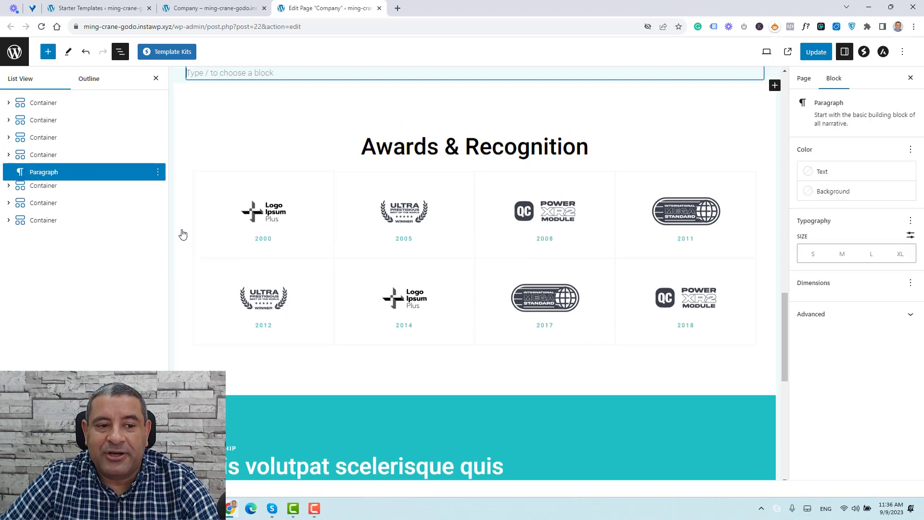
click(48, 52)
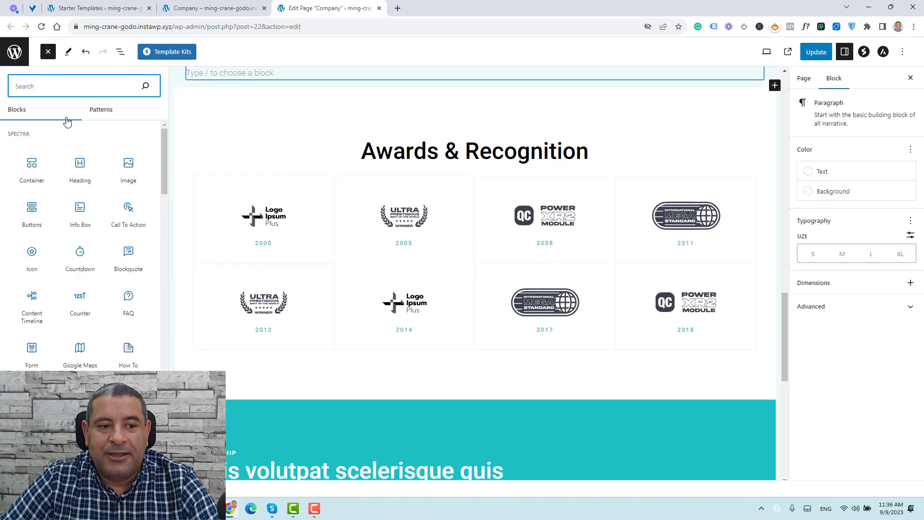
click(31, 171)
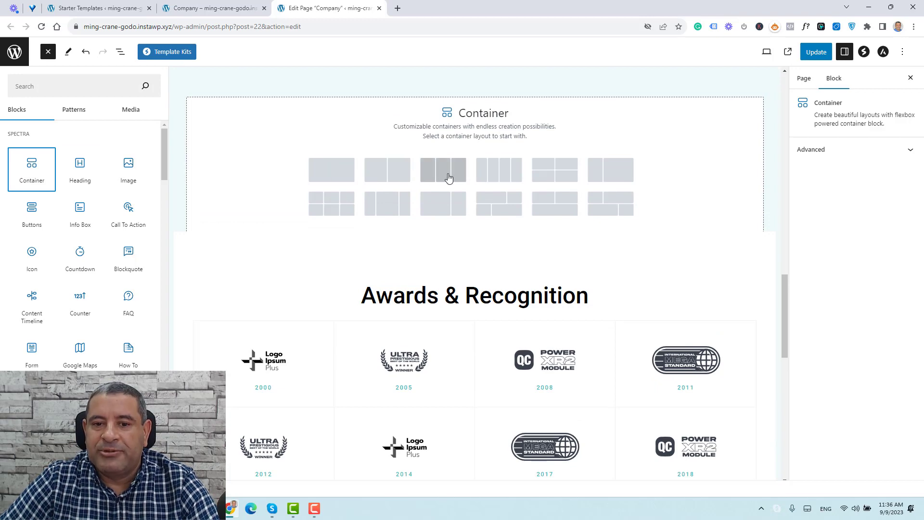
key(Escape)
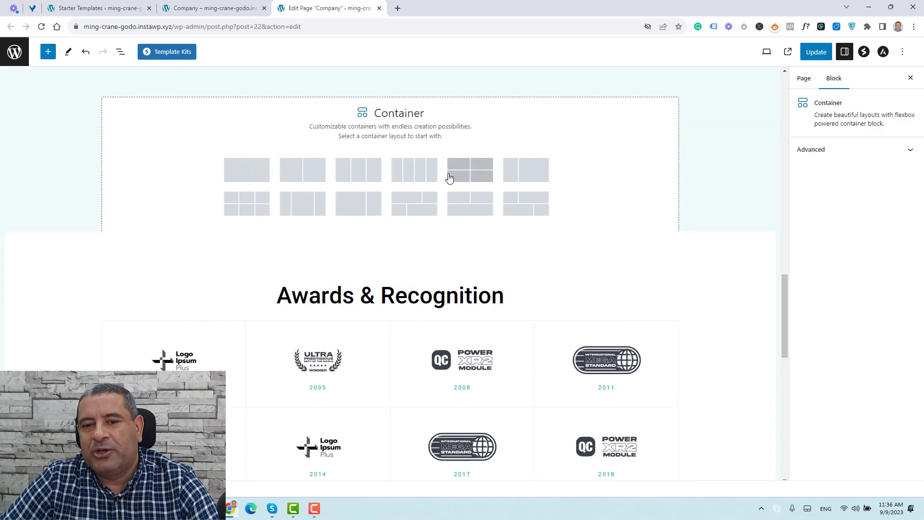
click(342, 178)
- Insert a Spectra Info Box between the first two columns of the empty container above "Awards & Recognition"
scroll(456, 242, up, 3)
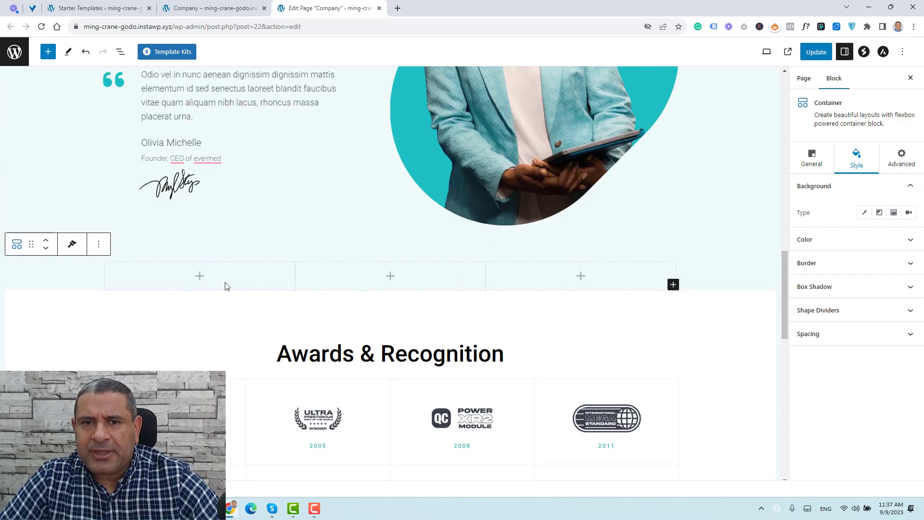
click(200, 277)
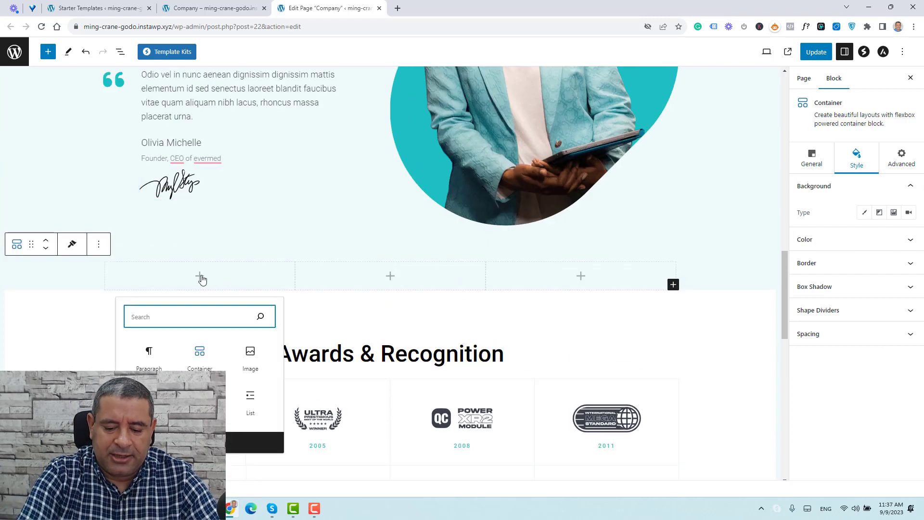
click(48, 51)
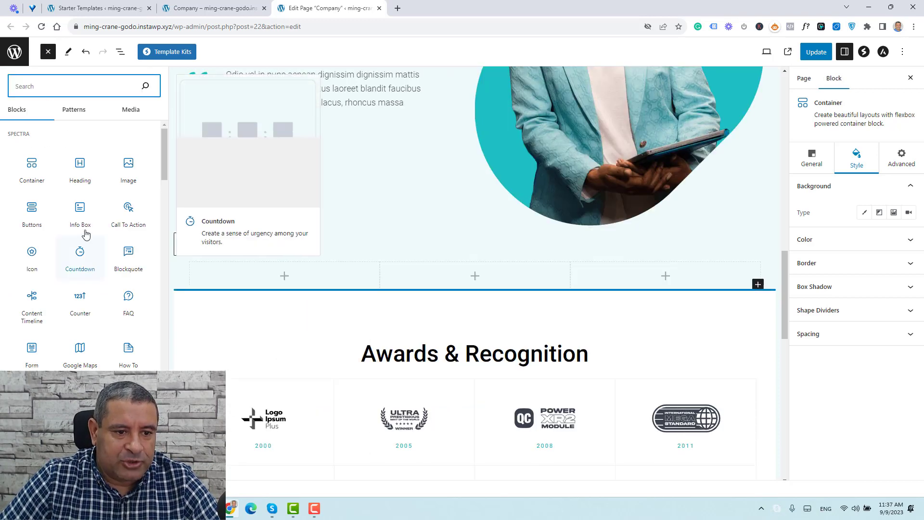
drag(89, 225, 307, 282)
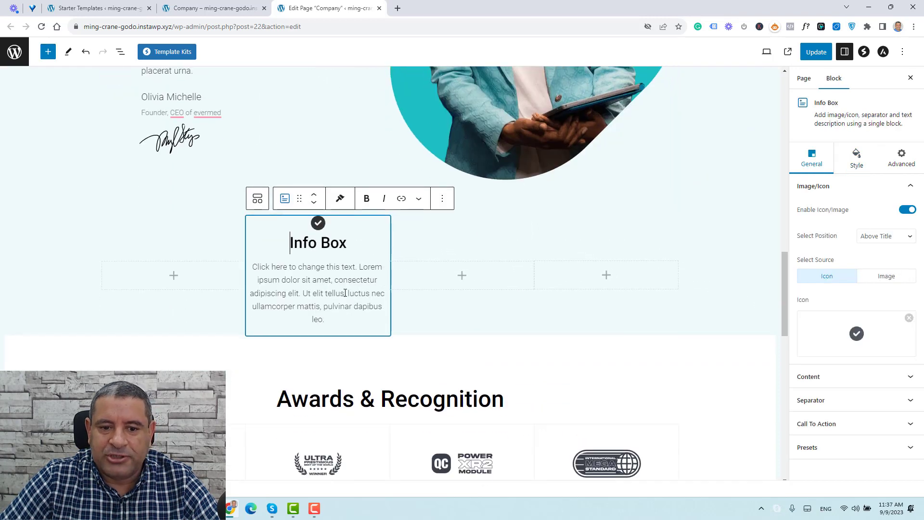
- Set the Info Box's call to action type to Button
triple_click(340, 247)
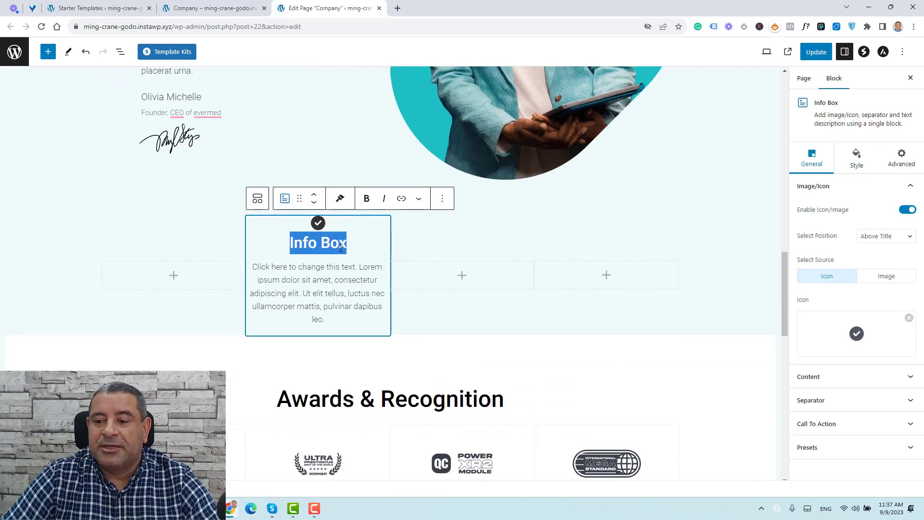
click(879, 425)
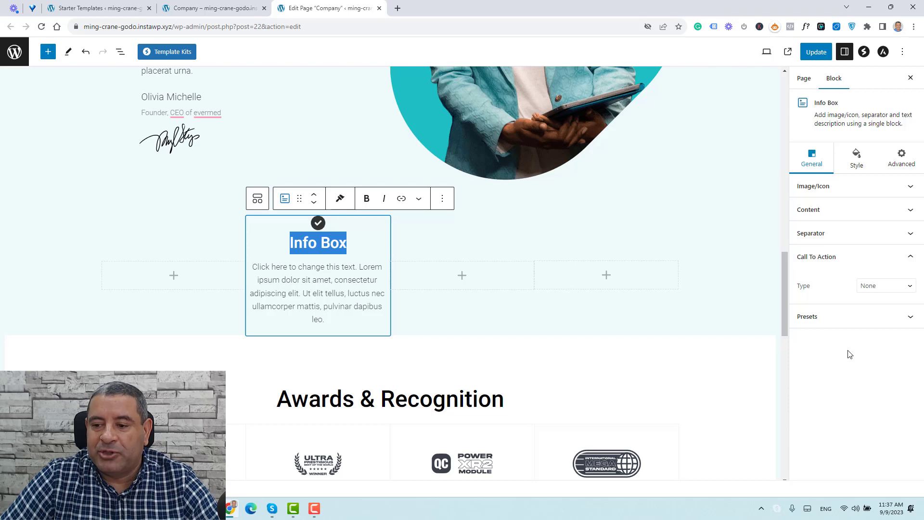
click(875, 287)
click(883, 314)
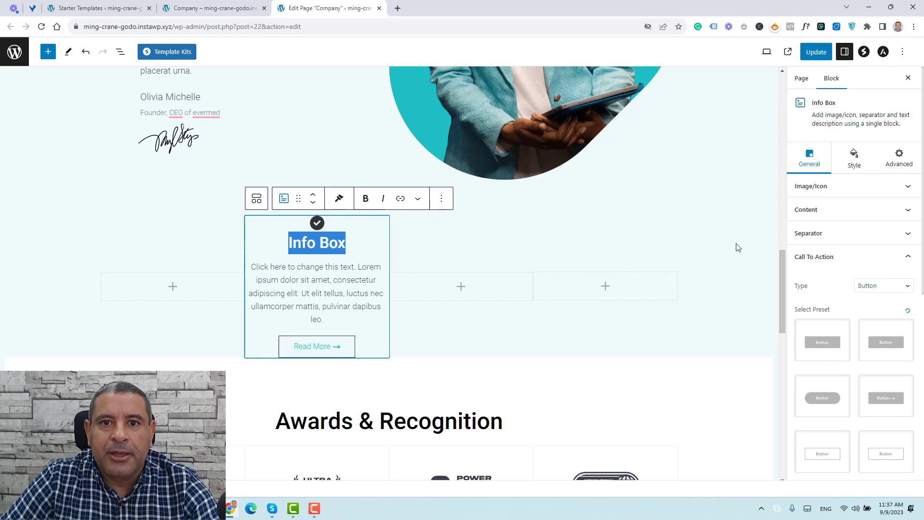
scroll(738, 247, up, 4)
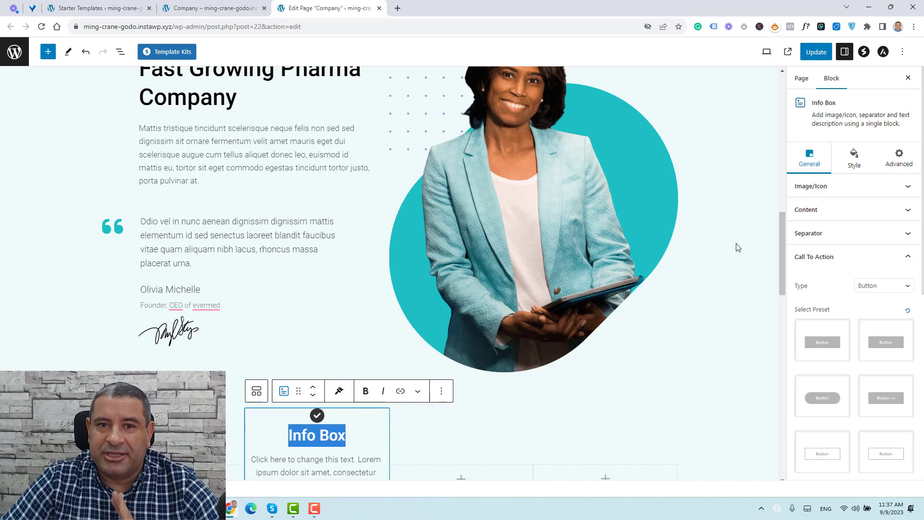
- Go from the live Company page to the WordPress dashboard and start a new page
click(183, 3)
click(124, 6)
click(212, 10)
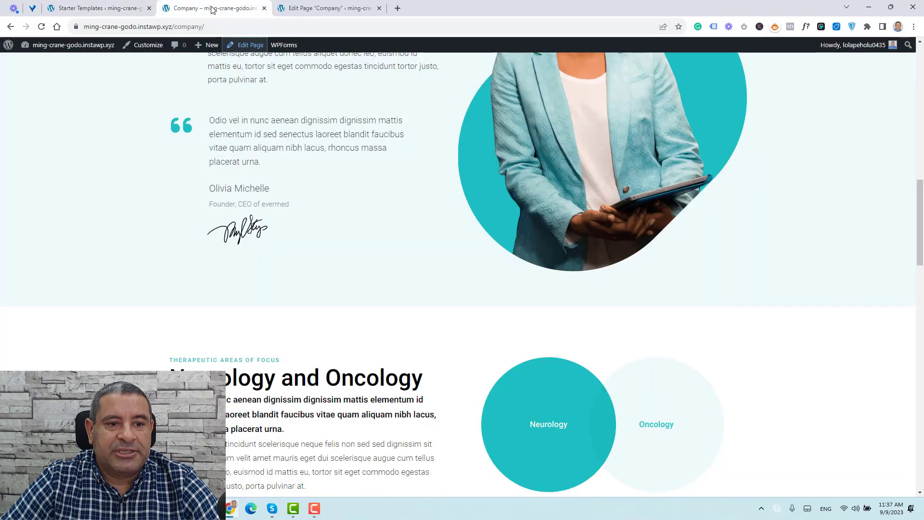
mouse_move(63, 48)
click(45, 66)
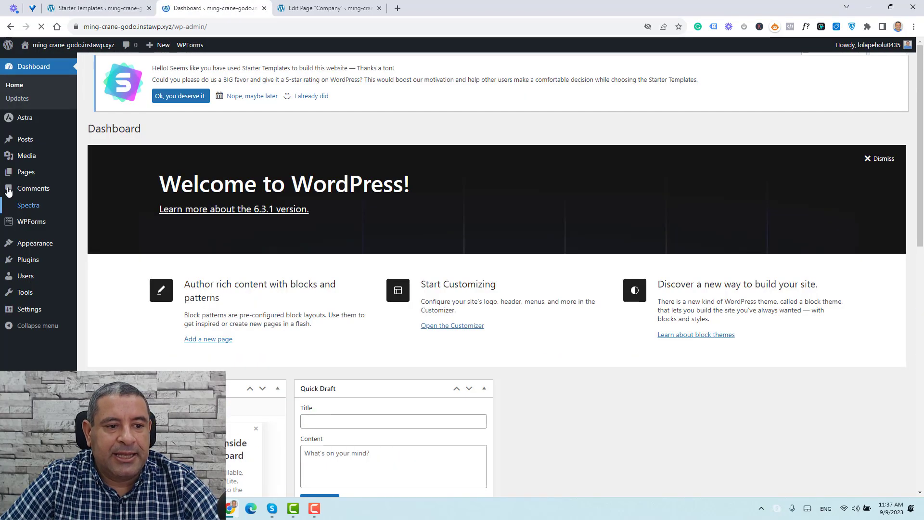
mouse_move(45, 177)
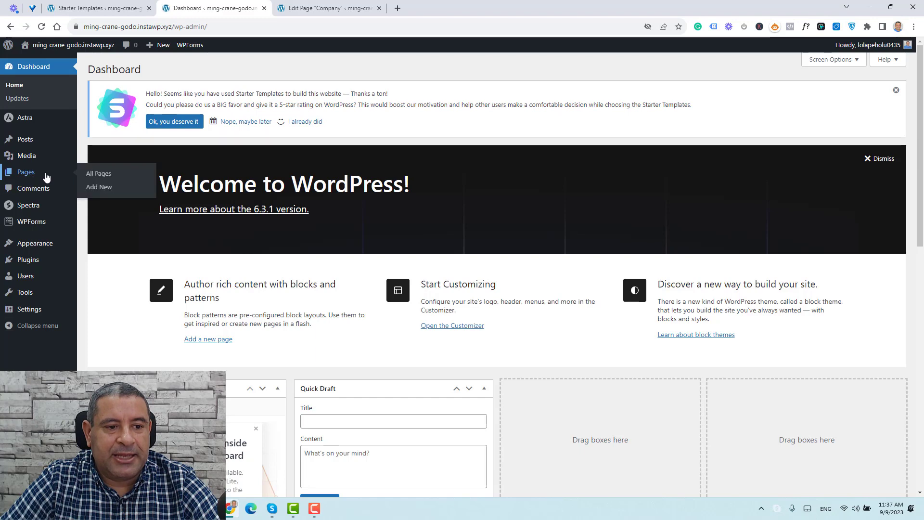
click(93, 187)
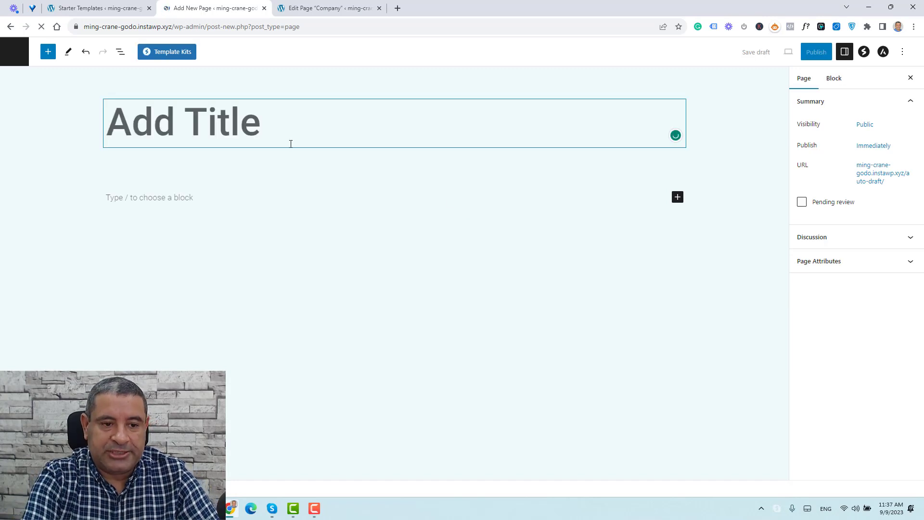
- Title the new page "Services" and place the cursor in its empty first block
text(Serices)
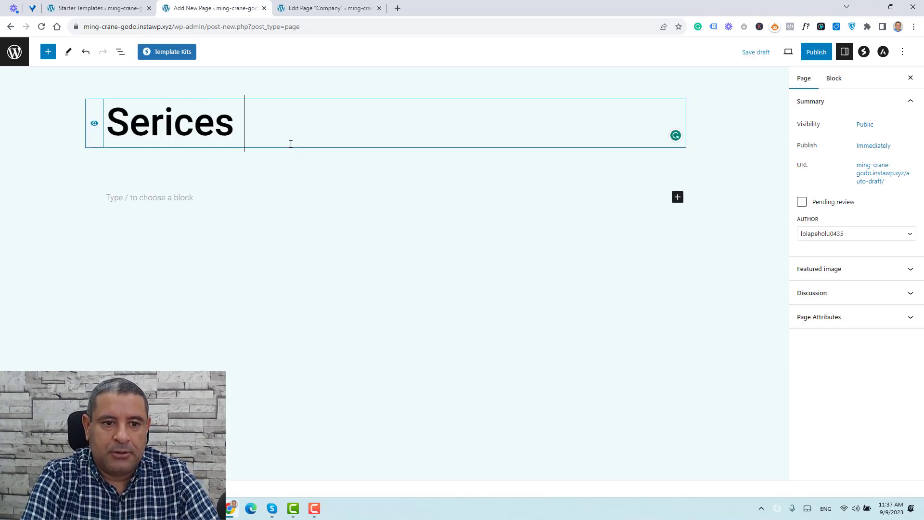
key(BackSpace)
key(BackSpace)
key(BackSpace)
key(BackSpace)
key(BackSpace)
text(v)
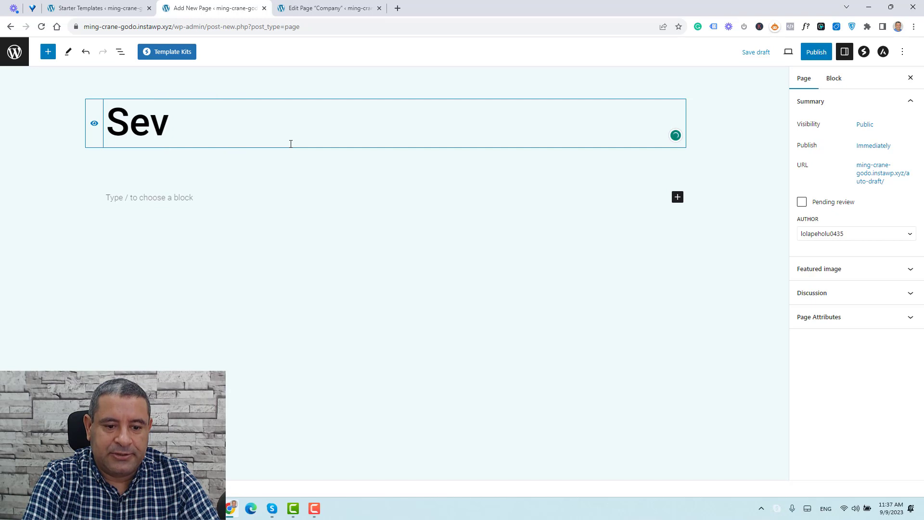
key(BackSpace)
text(rvices)
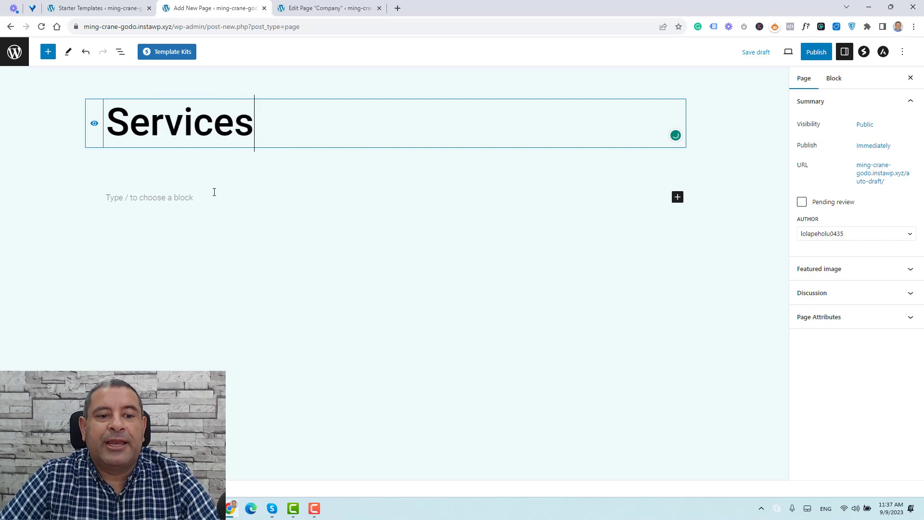
click(216, 197)
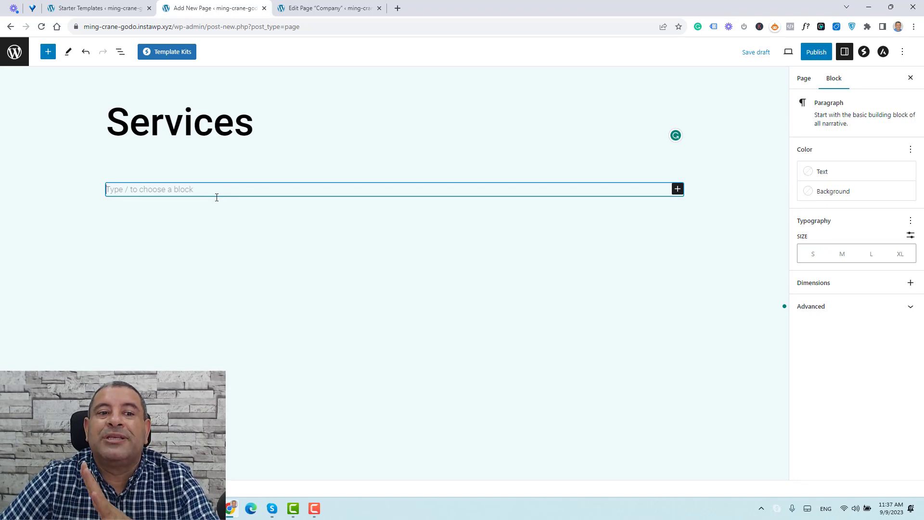
- Browse the page templates and patterns in the Template Kits library, then close it without importing anything
click(182, 54)
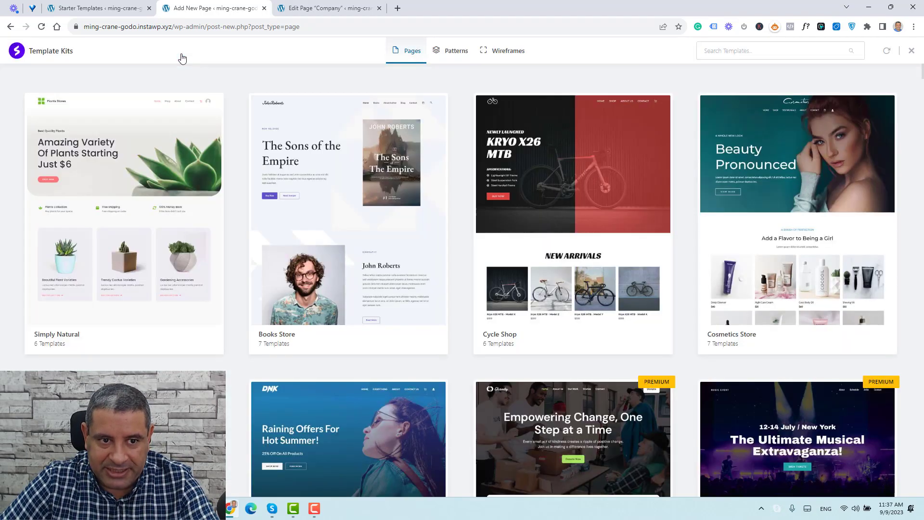
scroll(455, 228, down, 6)
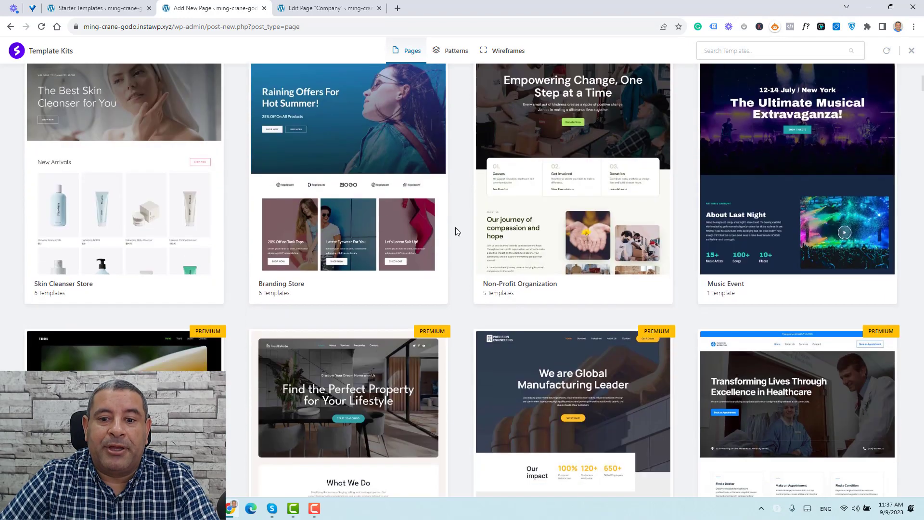
scroll(455, 230, up, 3)
scroll(457, 232, up, 4)
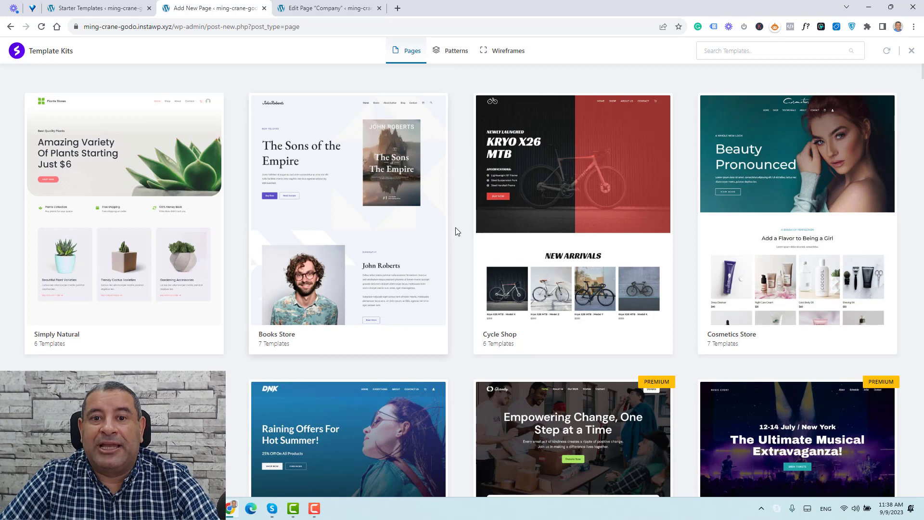
click(456, 52)
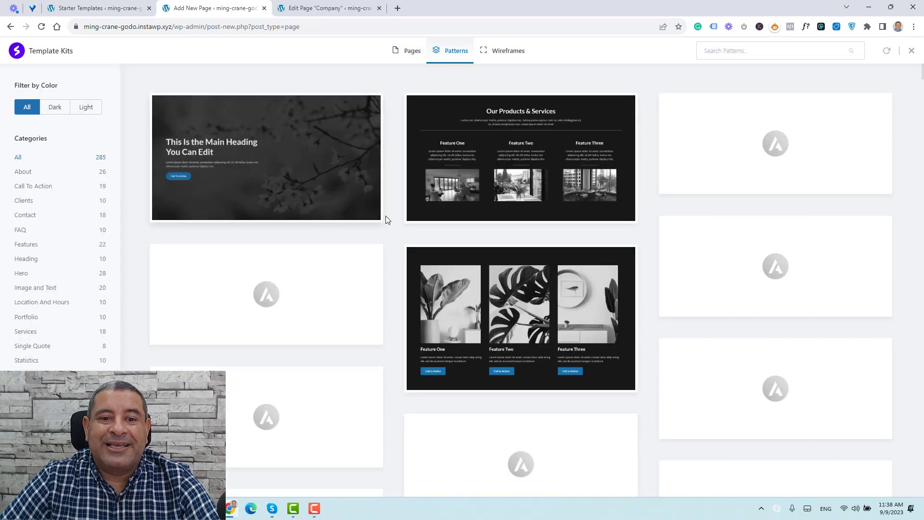
scroll(392, 237, down, 6)
scroll(392, 237, up, 6)
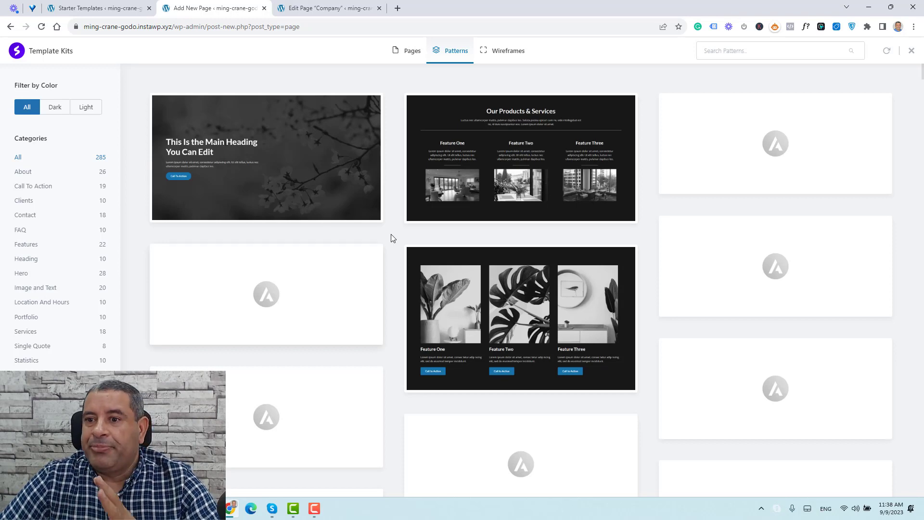
click(910, 51)
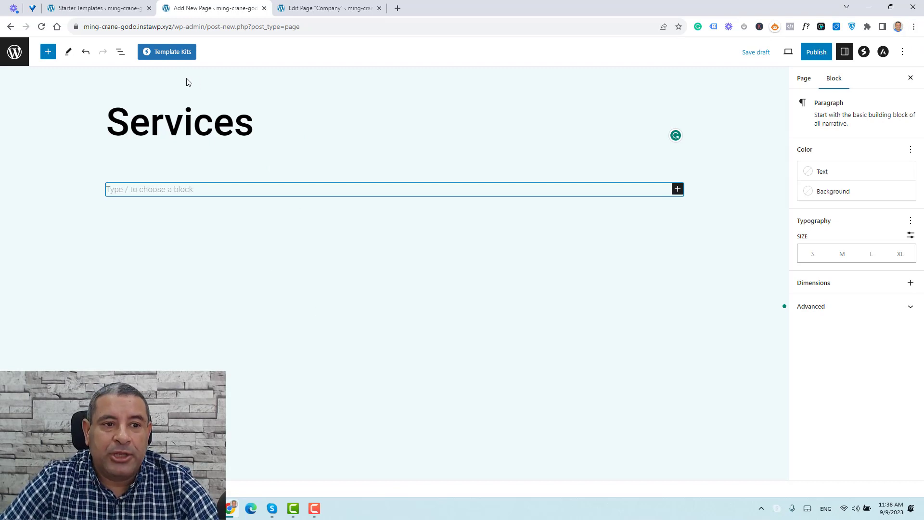
- Stay in the editor when asked about leaving and publish the Services page
click(14, 62)
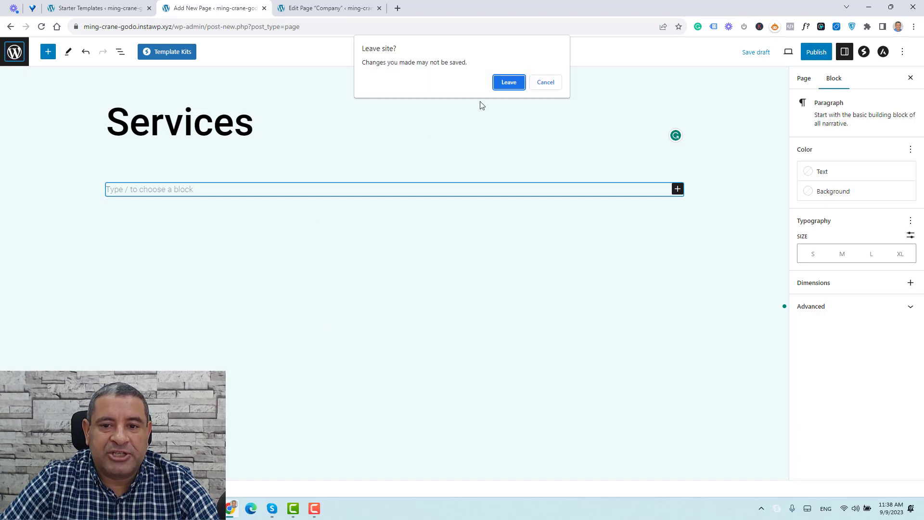
click(545, 82)
click(816, 52)
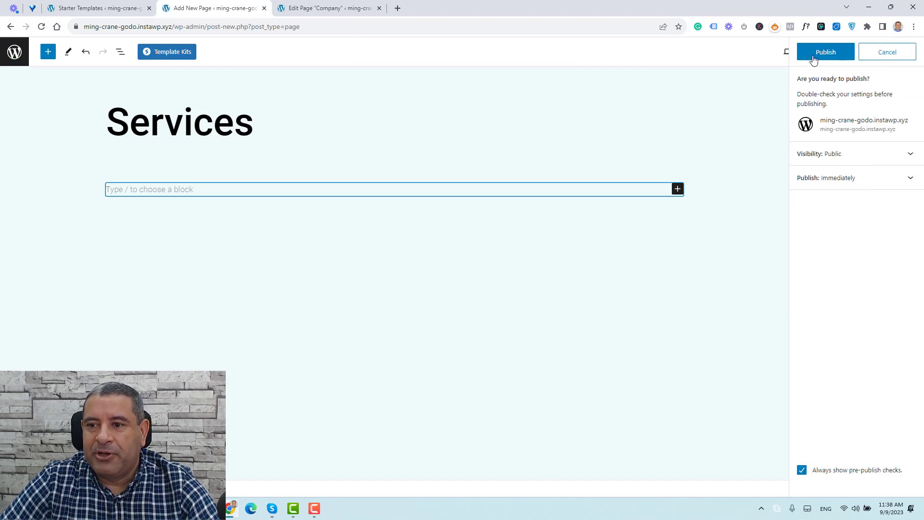
click(823, 52)
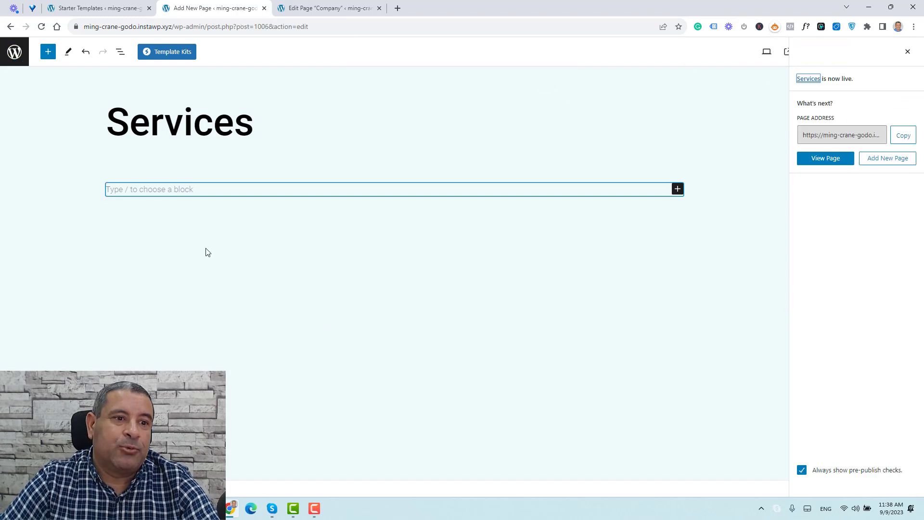
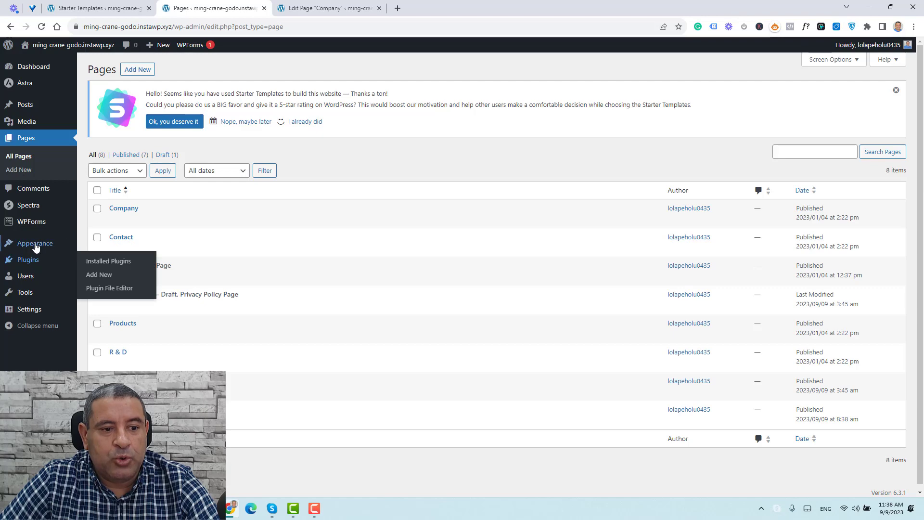
- Add the Services page to the Company menu on the Menus screen and save the menu
click(95, 285)
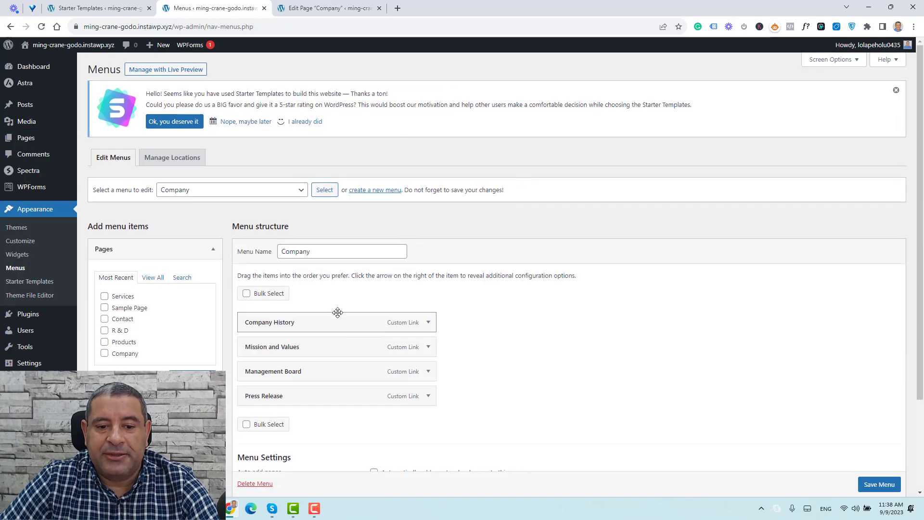
scroll(515, 308, down, 2)
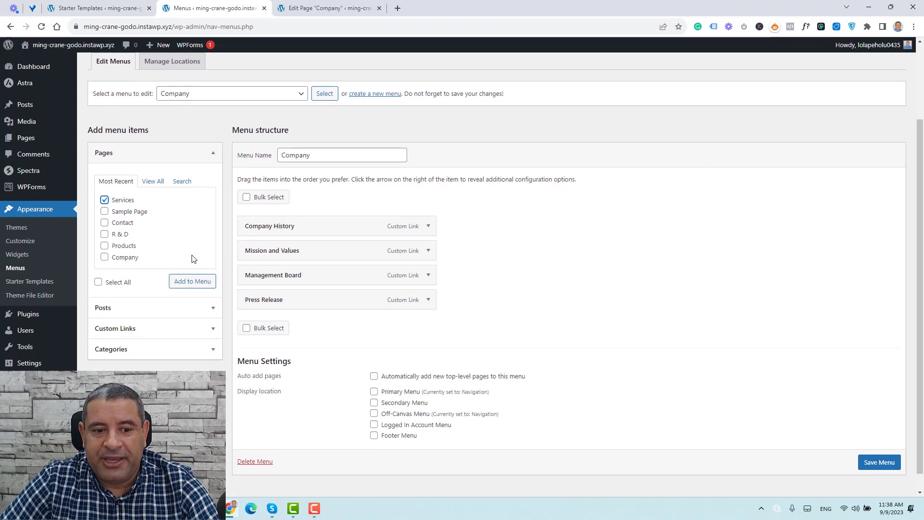
click(193, 281)
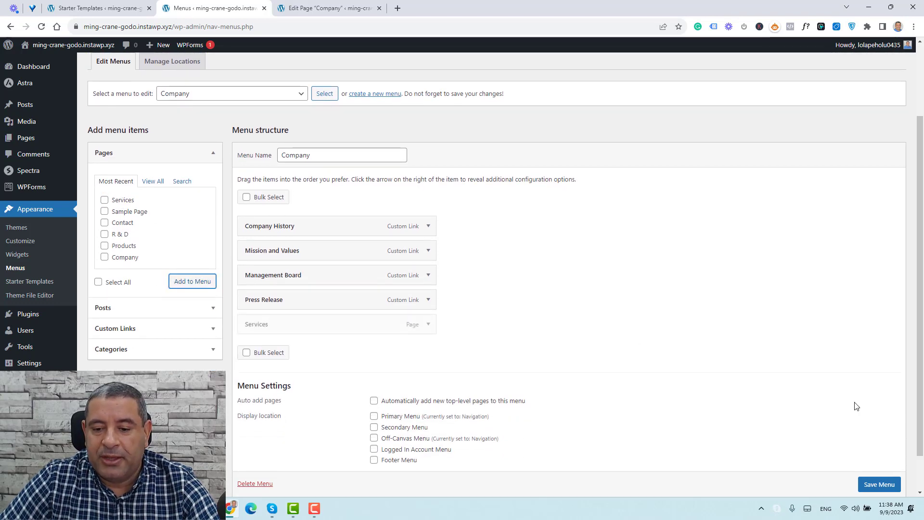
scroll(882, 485, down, 1)
click(878, 458)
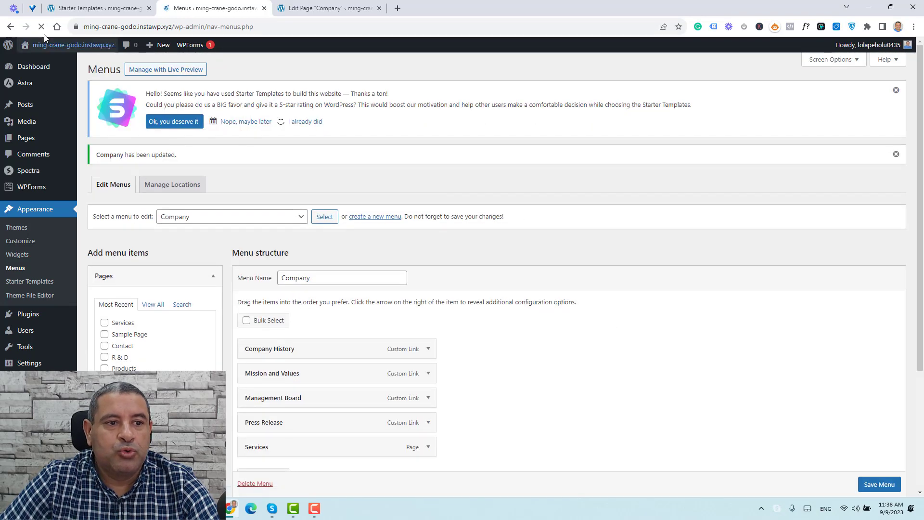
- Open the live site's home page in a new tab and check its header navigation for the Services page
mouse_move(53, 44)
click(41, 64)
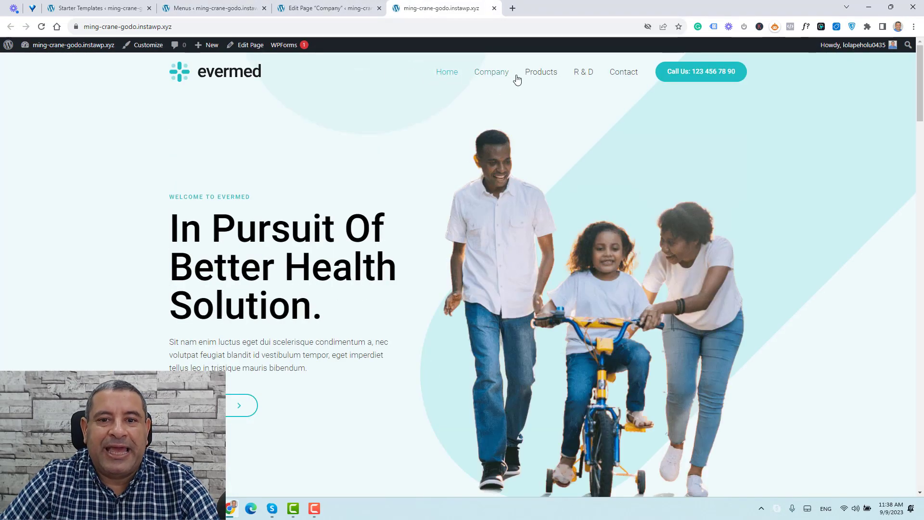
click(330, 7)
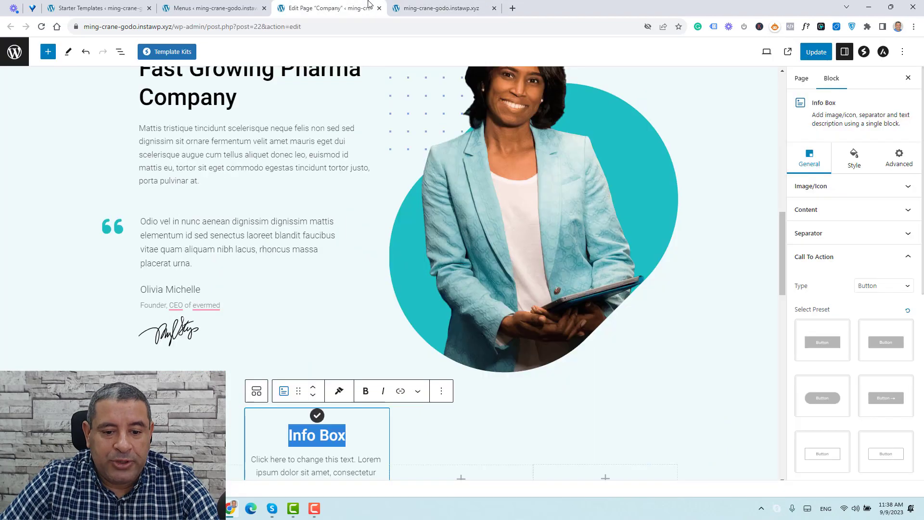
- Load the Navigation (Primary Menu, Off-Canvas Menu) menu for editing without saving the Company menu again, and compare its items with the live site's header
click(215, 5)
scroll(537, 373, down, 3)
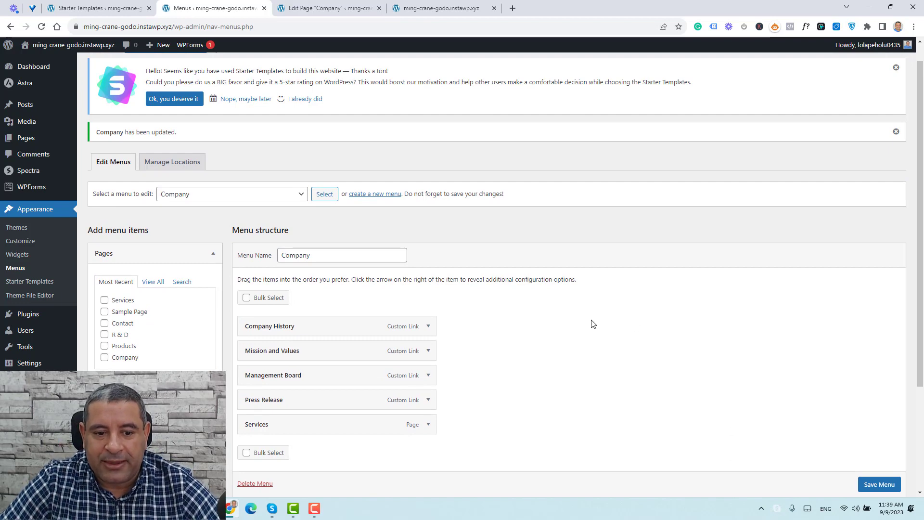
scroll(550, 357, down, 3)
scroll(240, 228, up, 4)
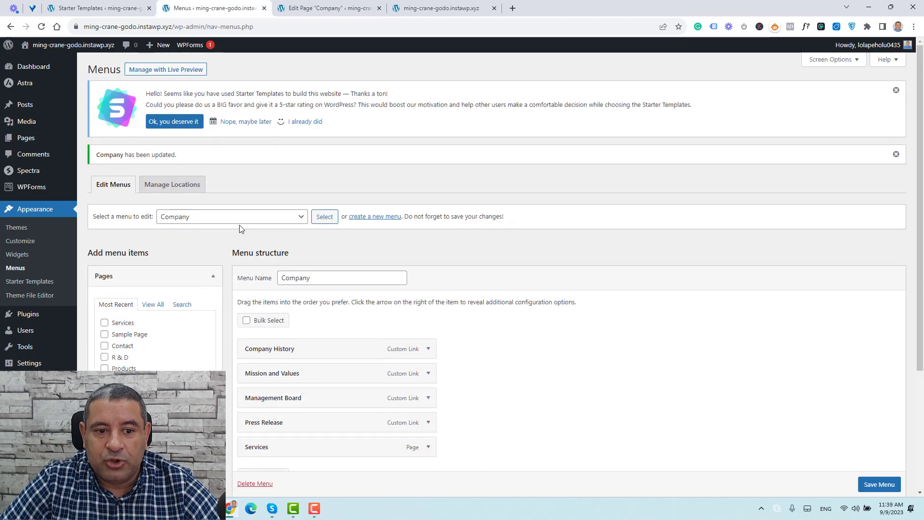
click(242, 214)
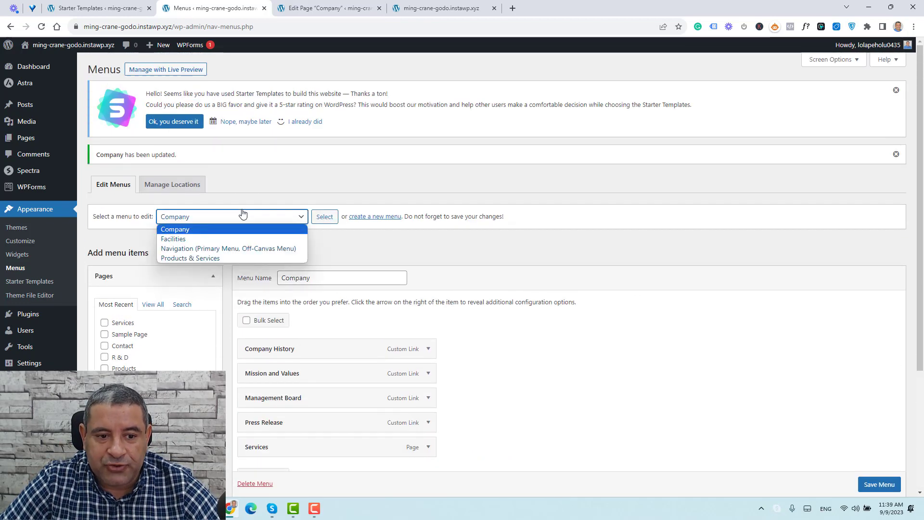
click(238, 249)
click(324, 216)
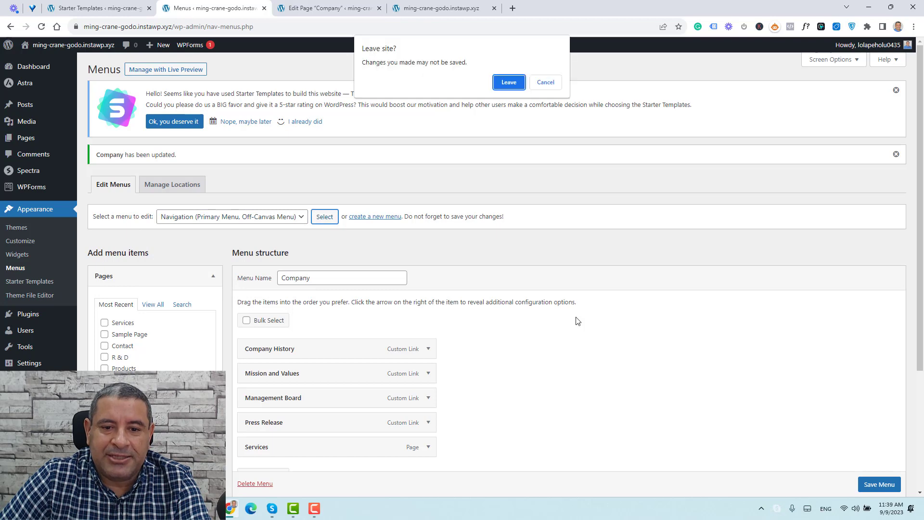
click(517, 86)
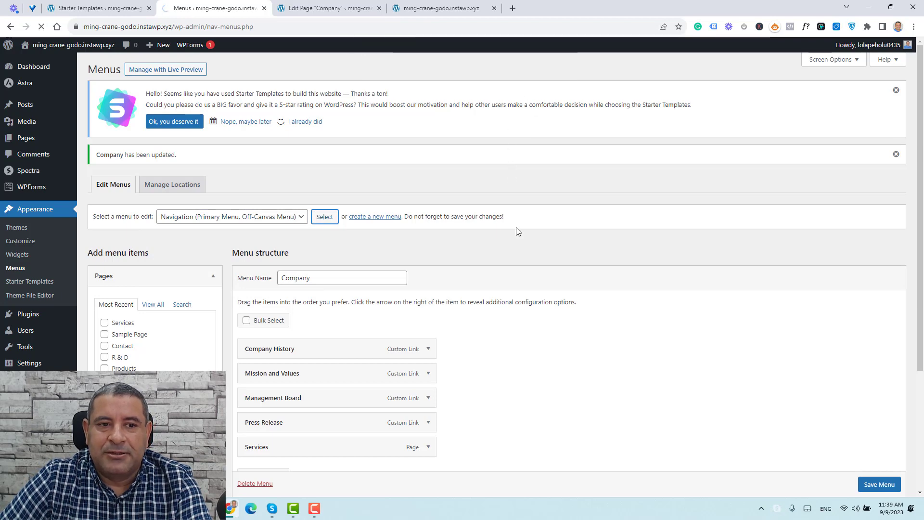
scroll(527, 254, down, 3)
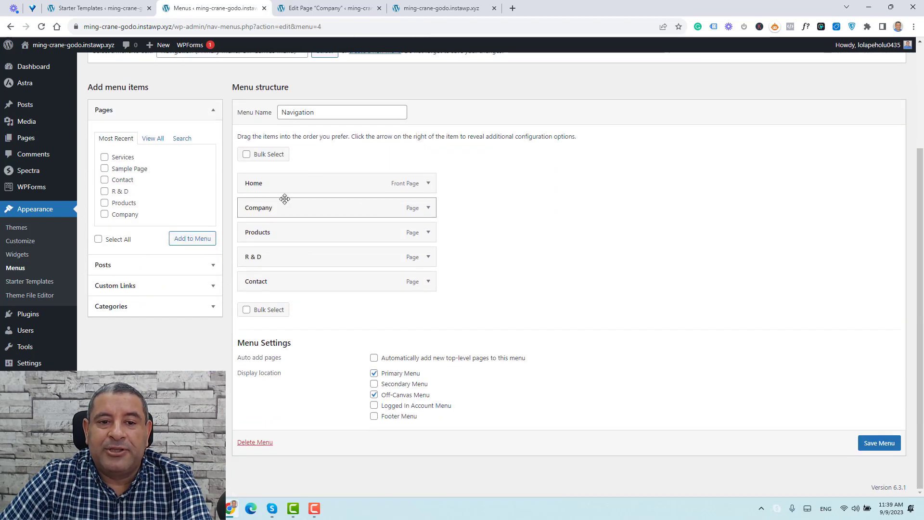
click(427, 10)
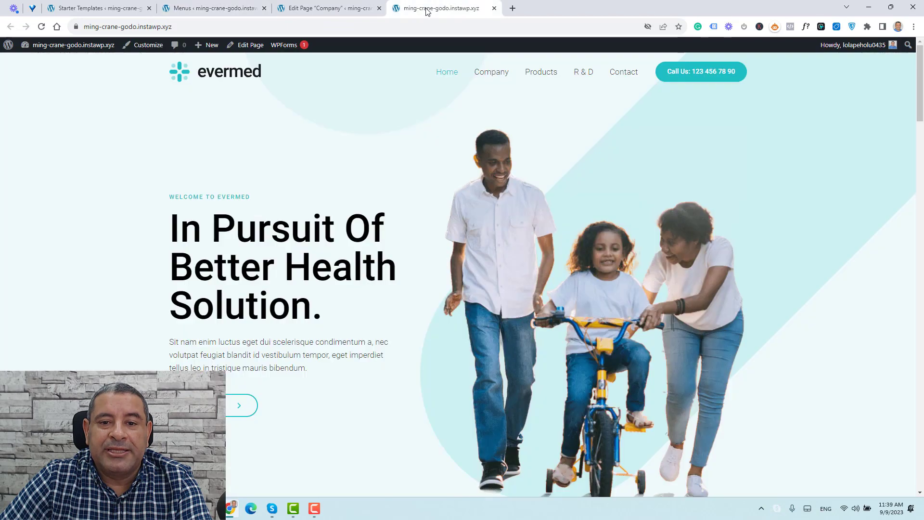
click(202, 7)
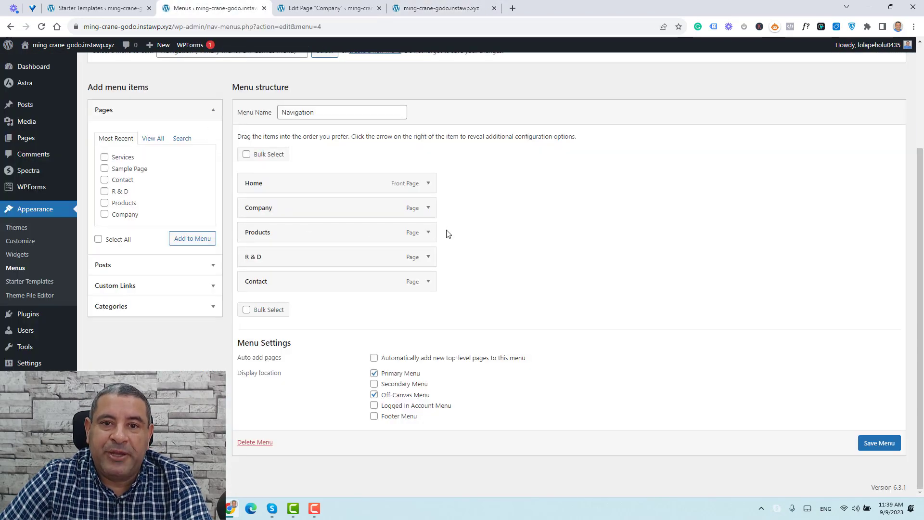
- Add the Services page to the Navigation menu, place it between R & D and Contact, and save the menu
click(128, 160)
click(207, 237)
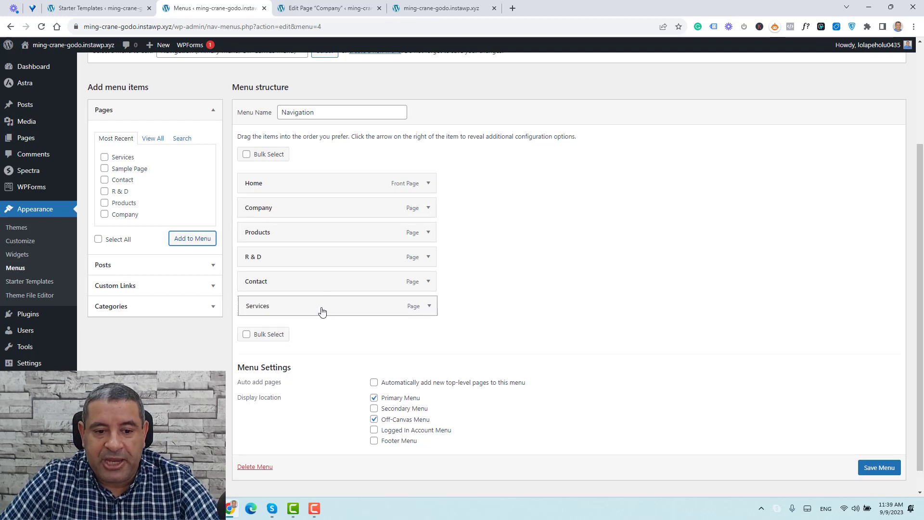
drag(321, 312, 306, 287)
scroll(879, 465, down, 1)
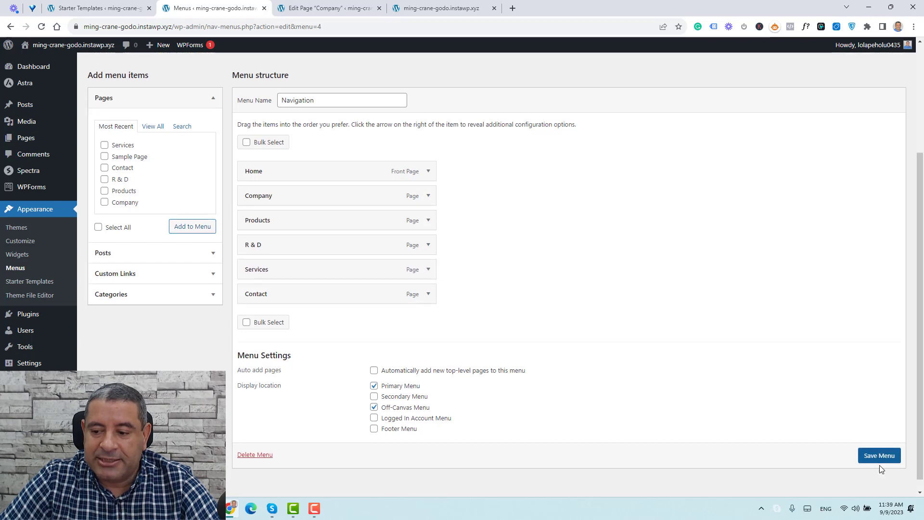
click(876, 457)
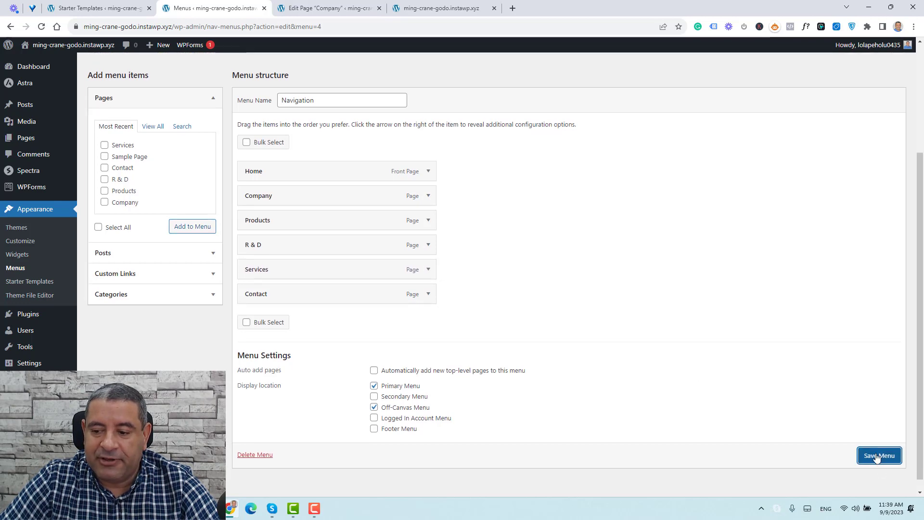
- Reload the live site's home page to check the header navigation for the Services link
click(436, 8)
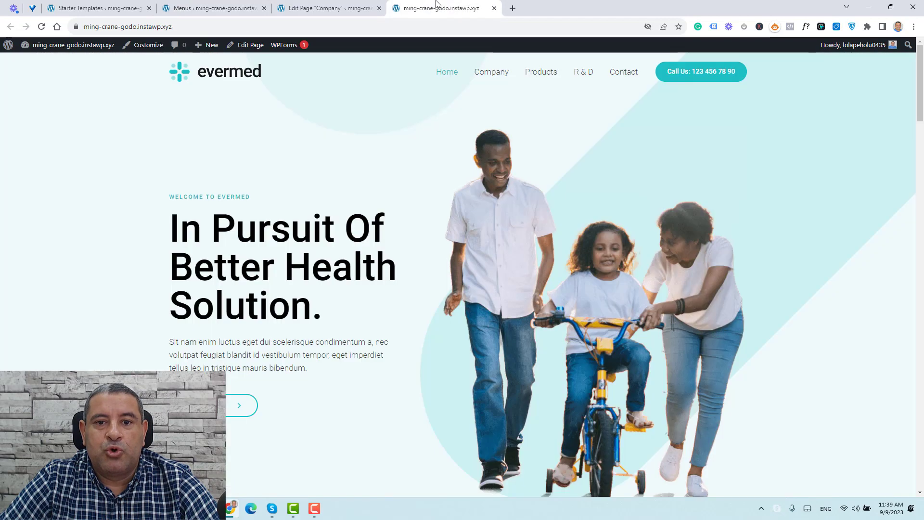
click(41, 26)
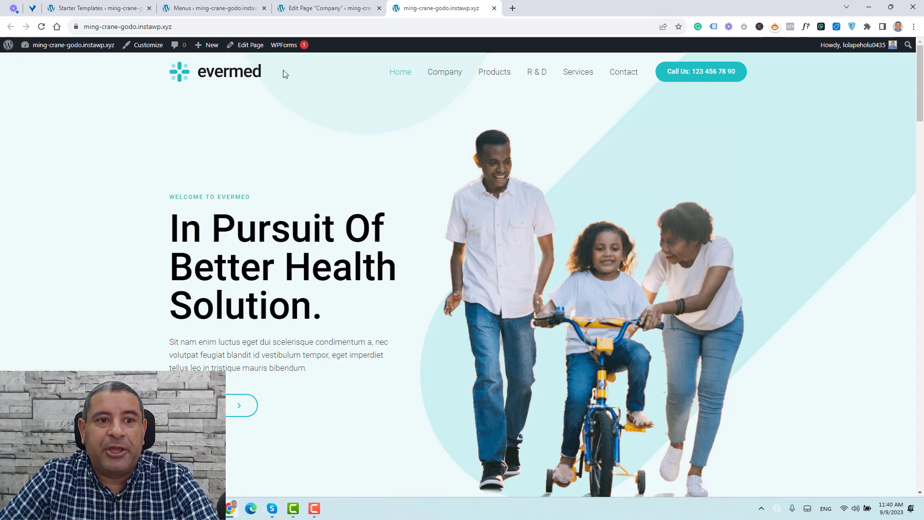
- Open the theme Customizer's Header Builder and bring up the Primary Header row's settings
click(212, 8)
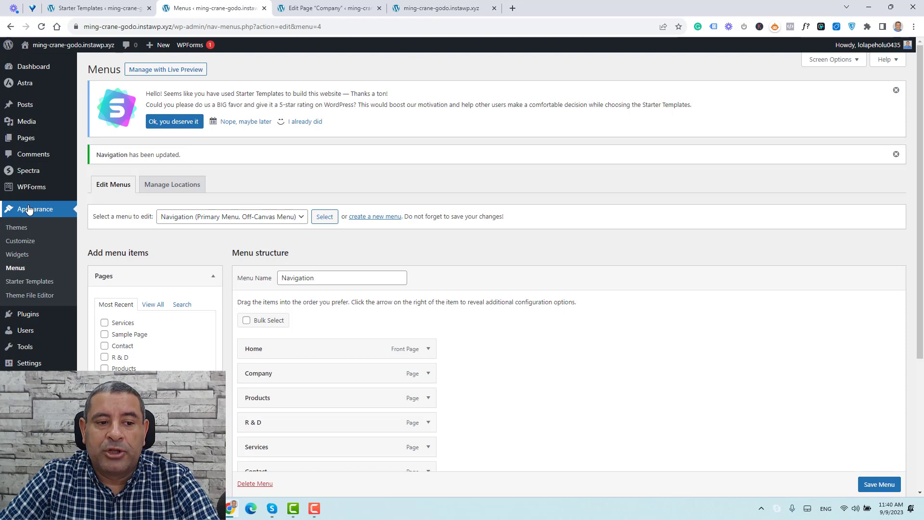
click(17, 245)
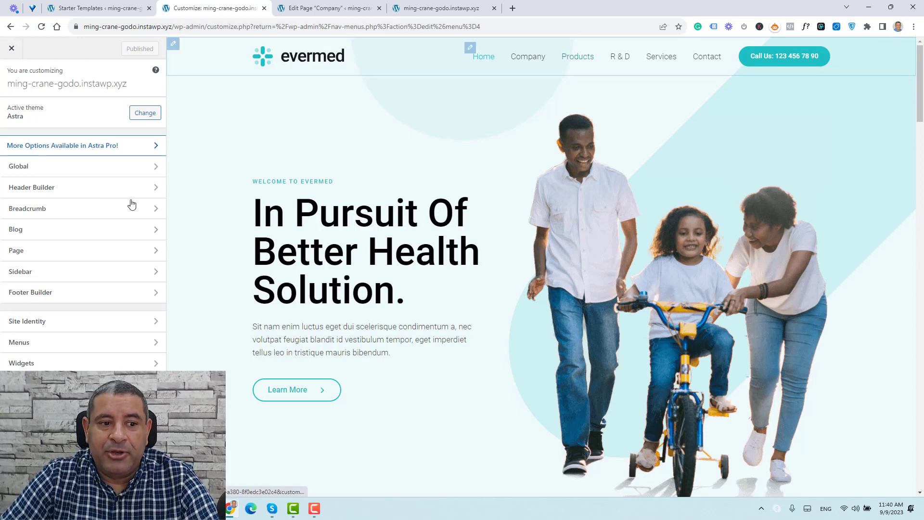
click(63, 187)
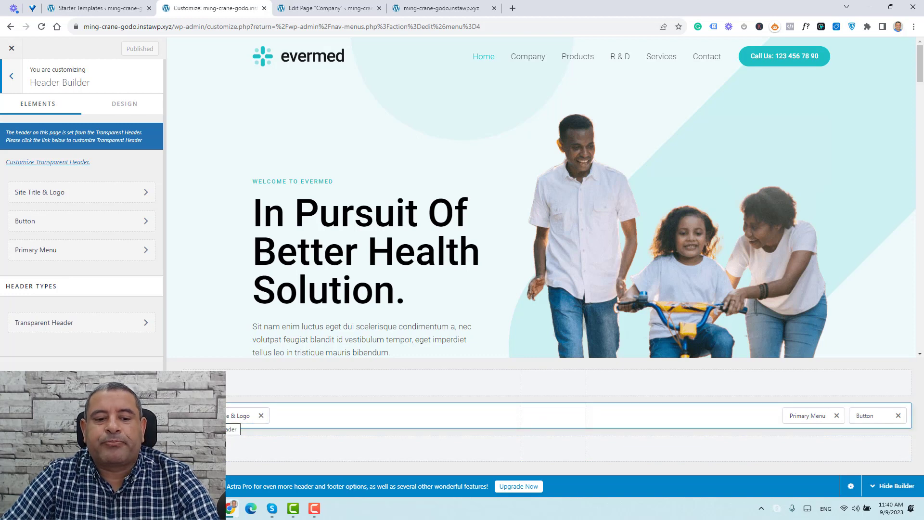
click(218, 416)
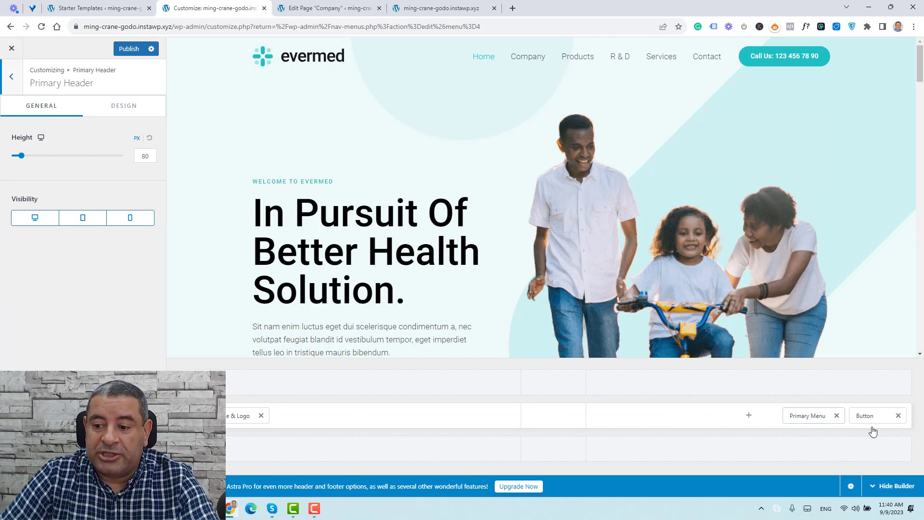
- Remove the Button element from the primary header row and add it back after the Primary Menu
click(897, 416)
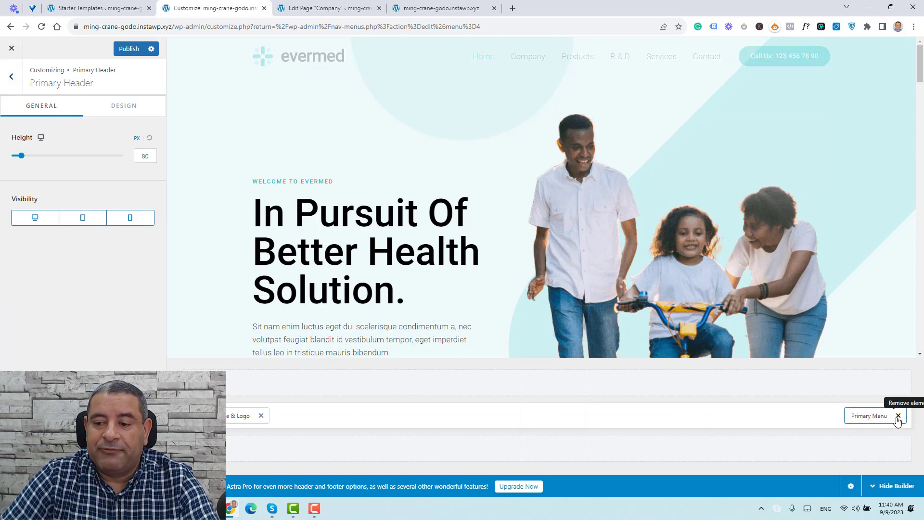
click(748, 416)
click(740, 293)
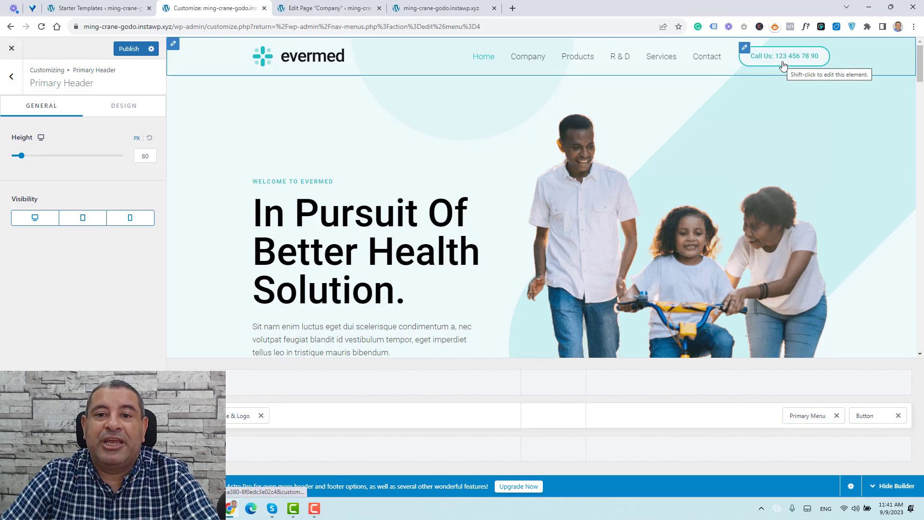
- Open the header button's settings and change the first three digits of the phone number in its text to 555
click(878, 417)
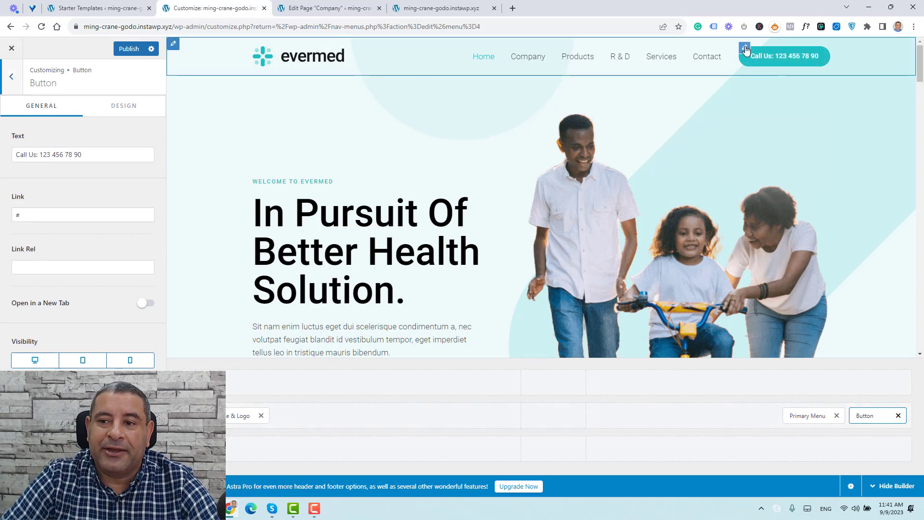
click(45, 155)
double_click(45, 154)
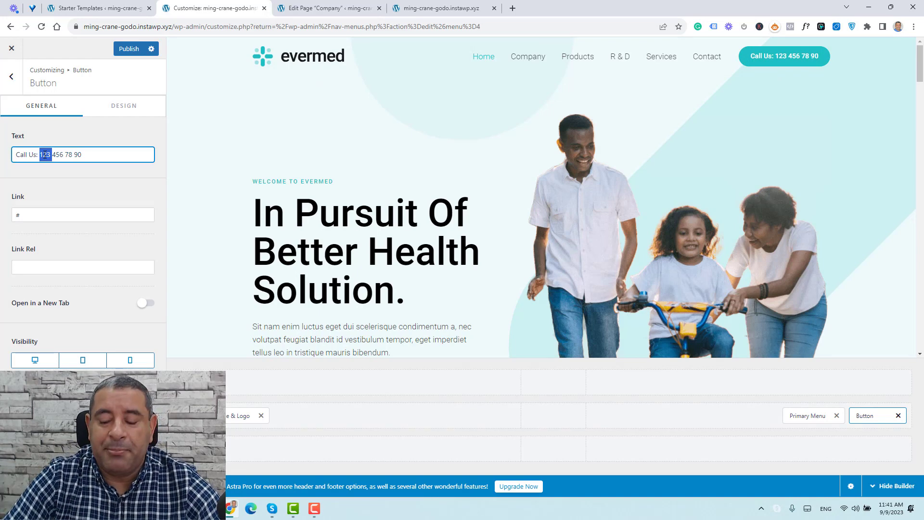
text(555)
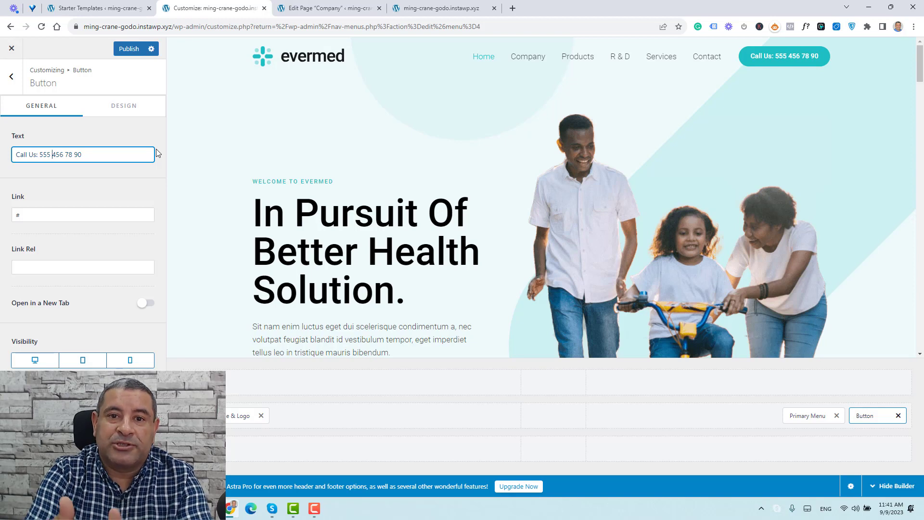
- Replace the header button's whole text with "Request Consultation", correcting the spelling, and go to its link setting
triple_click(142, 157)
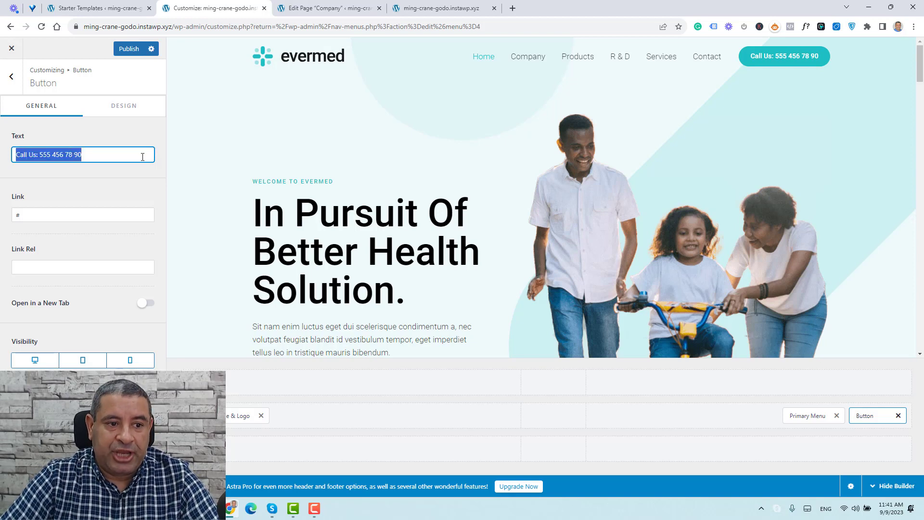
text(Request Consulation)
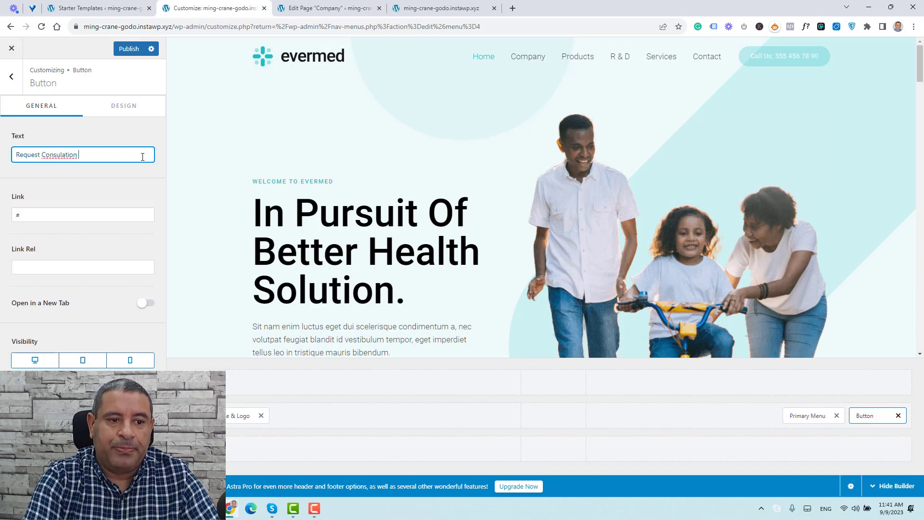
right_click(53, 155)
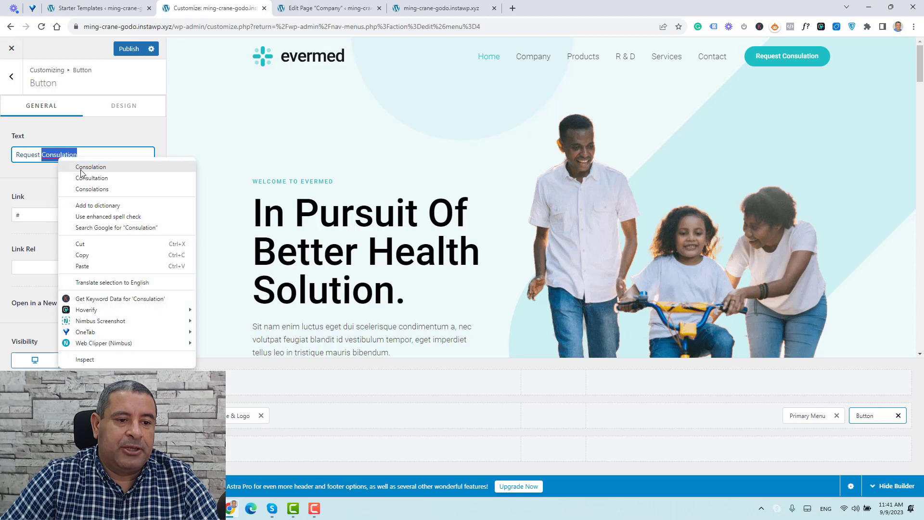
click(77, 166)
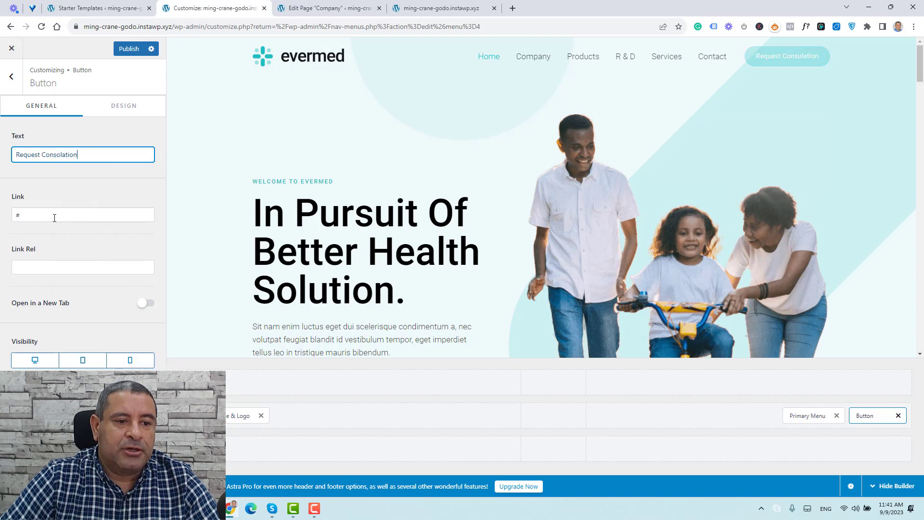
double_click(71, 155)
text(Cons)
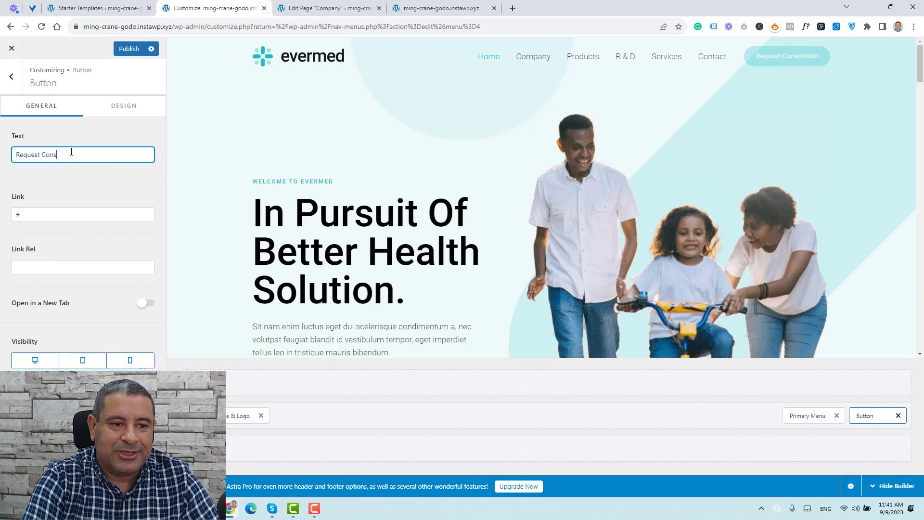
text(ultation)
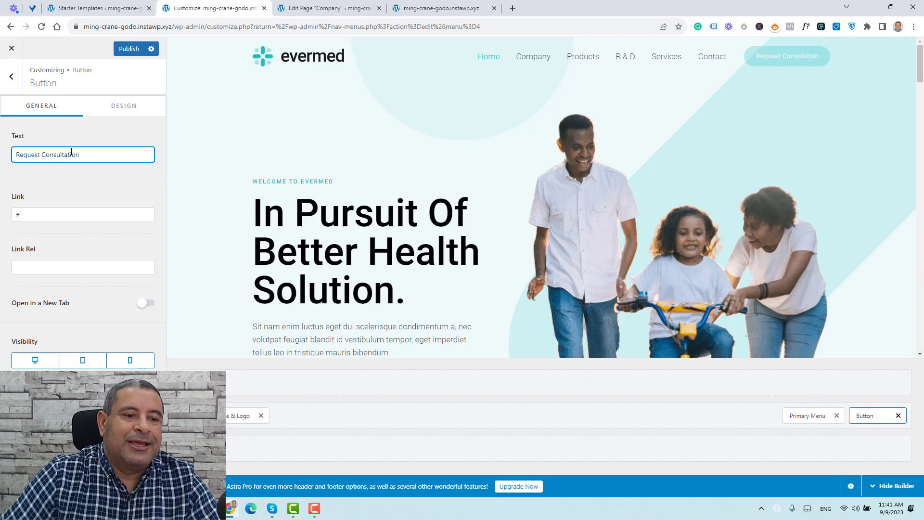
click(64, 213)
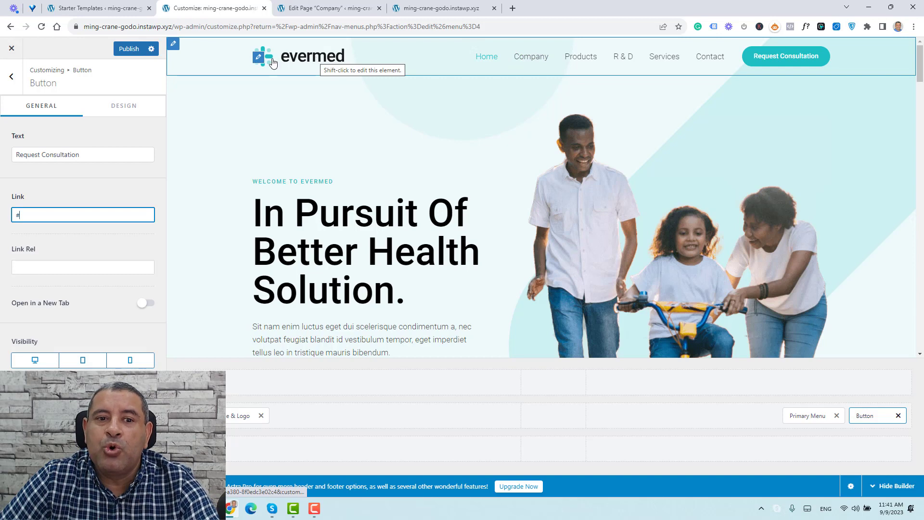
- Open the header logo's settings, then review the Primary Menu's design options for border, menu color and font
shift+click(298, 58)
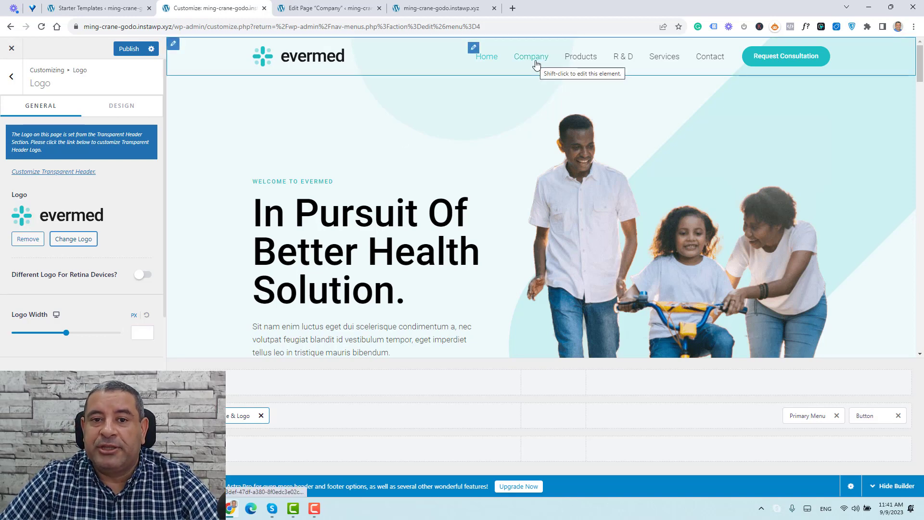
click(473, 47)
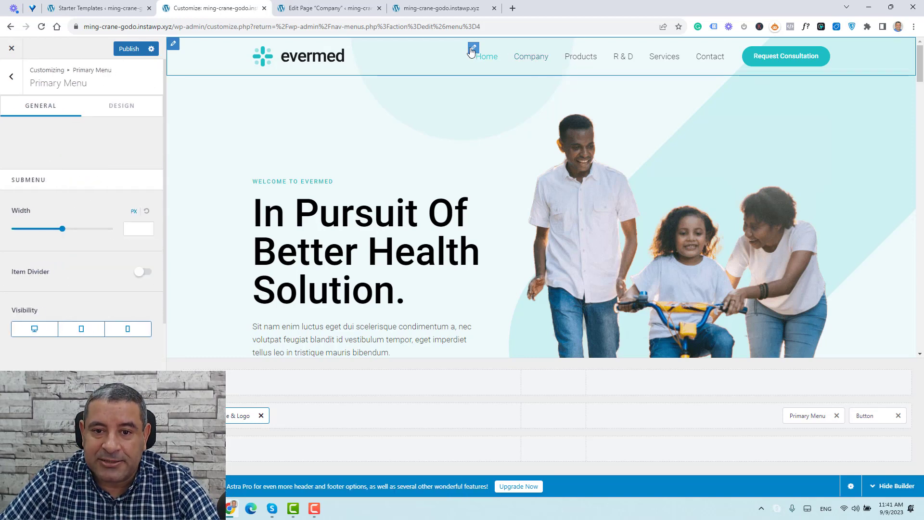
click(133, 111)
scroll(97, 252, down, 5)
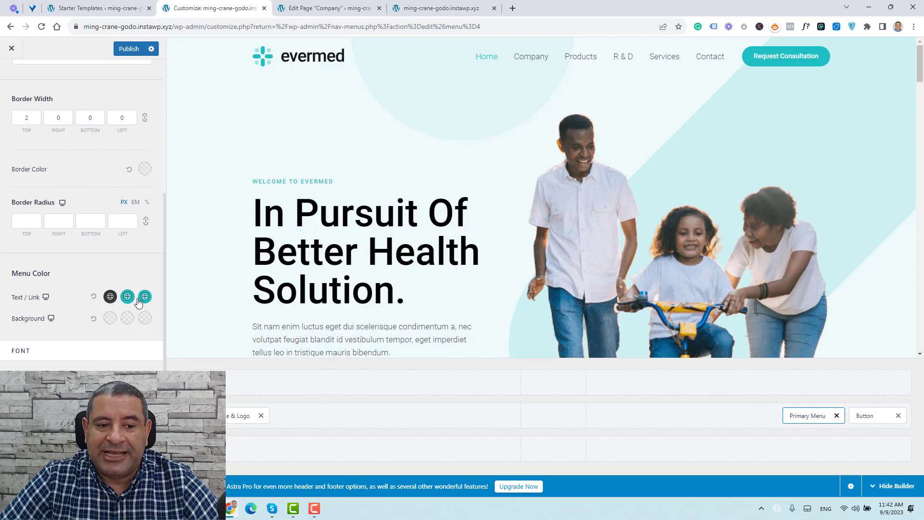
scroll(121, 308, down, 2)
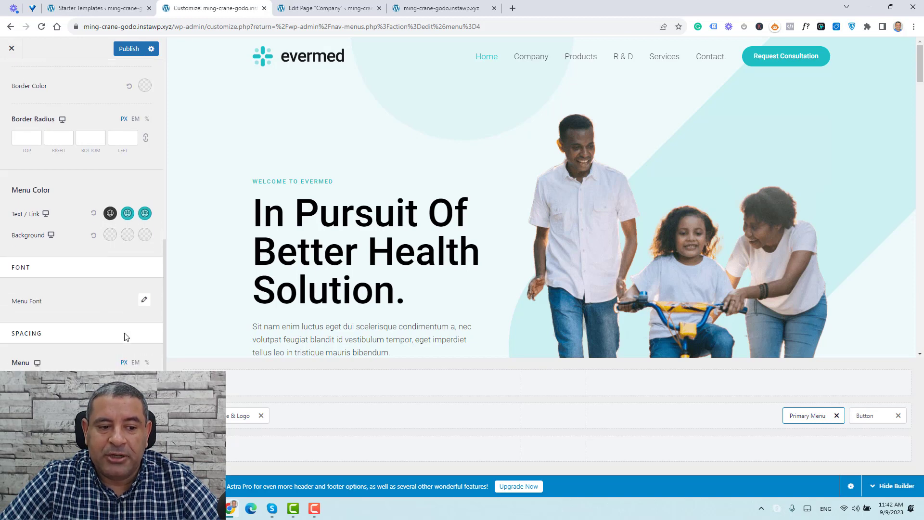
- Try a much larger menu font size in the Primary Menu's font settings and close those settings
click(144, 296)
scroll(121, 369, down, 1)
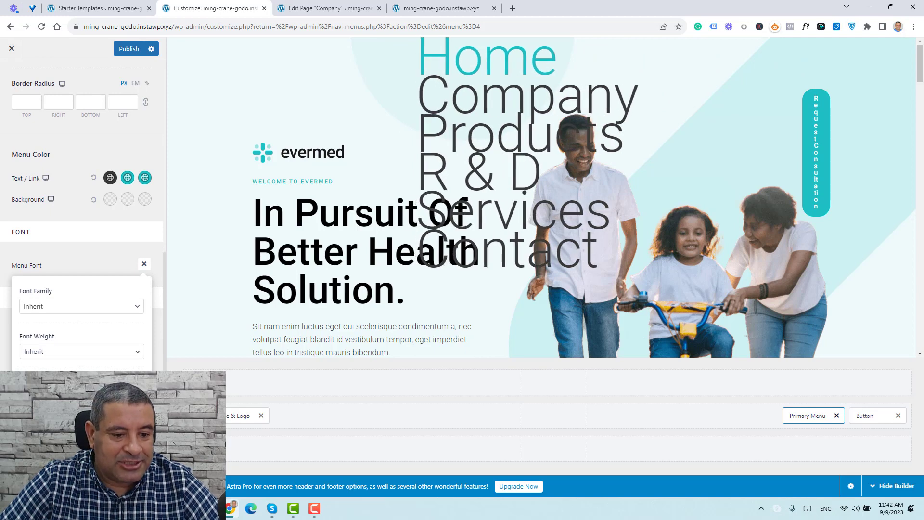
click(120, 251)
scroll(460, 238, down, 15)
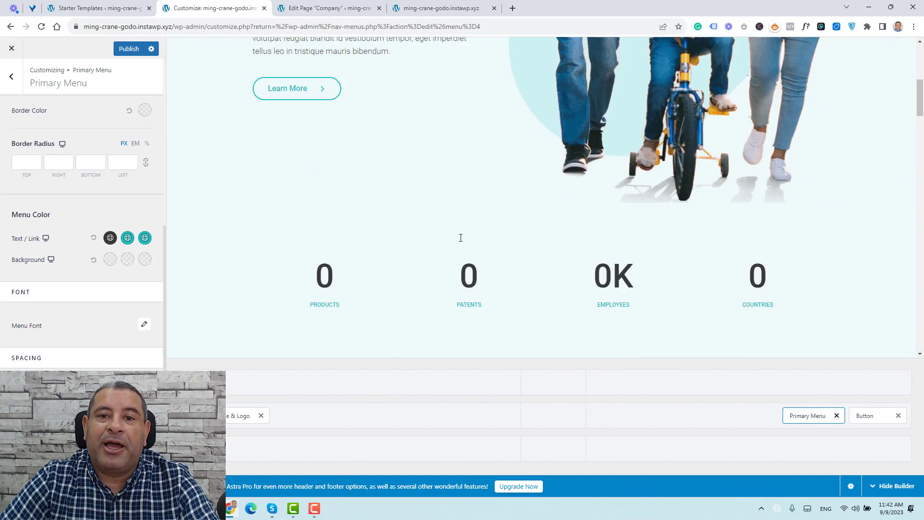
- Leave the Primary Menu settings, go to the Footer Builder and open the Contact Info widget for editing
scroll(460, 238, down, 20)
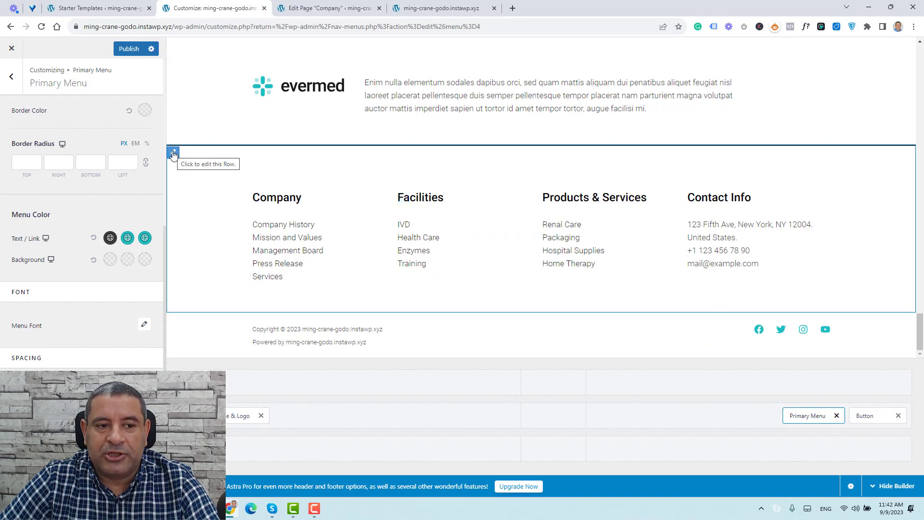
click(12, 76)
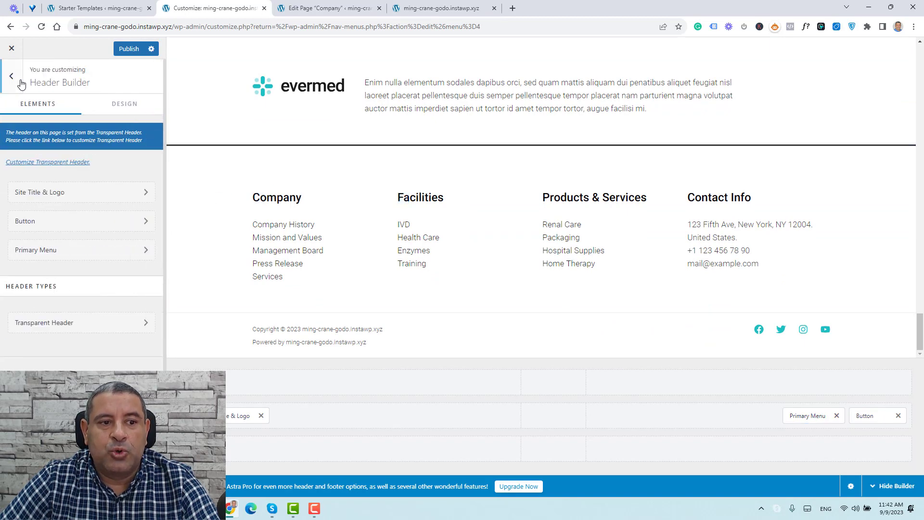
click(19, 81)
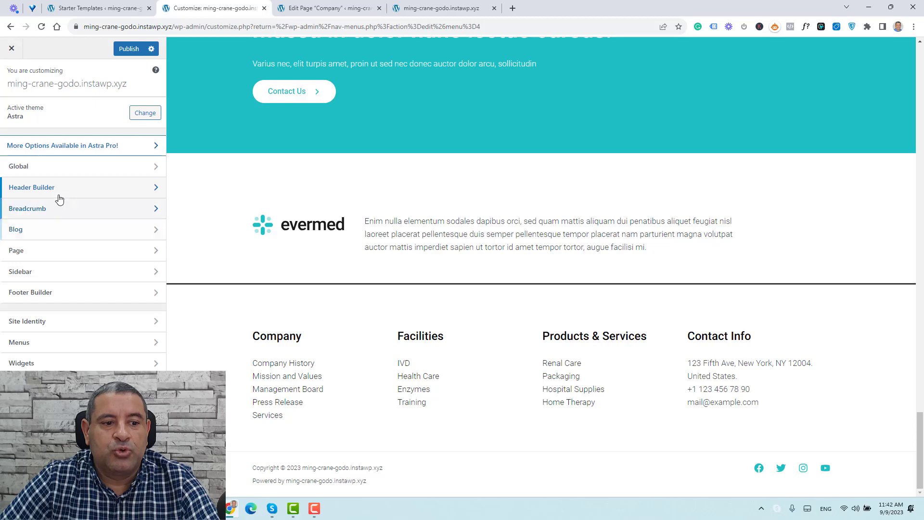
click(62, 295)
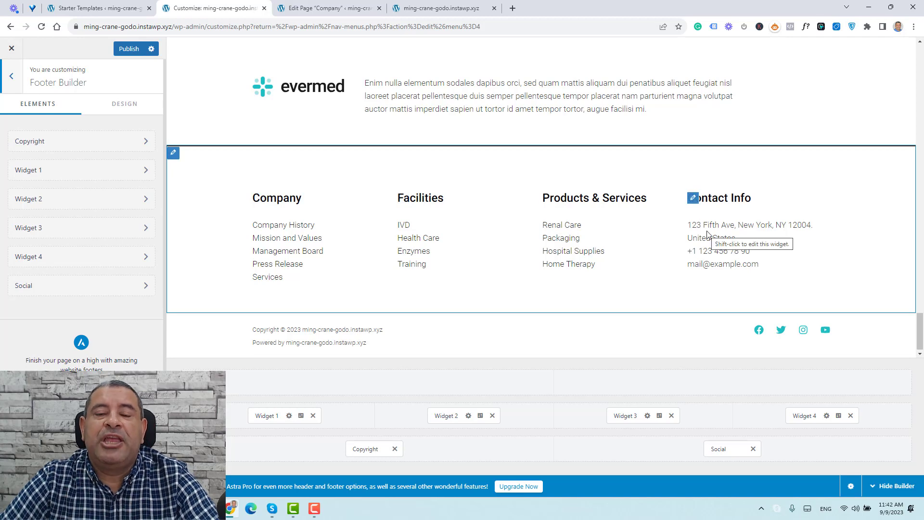
click(692, 199)
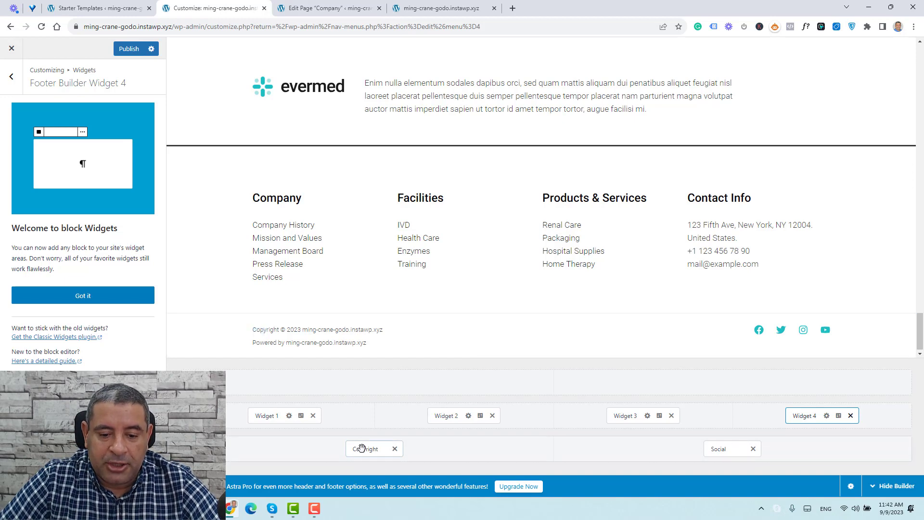
- Open the footer's Copyright element and insert "Company Name" between the copyright symbol and the current year tag
shift+click(360, 328)
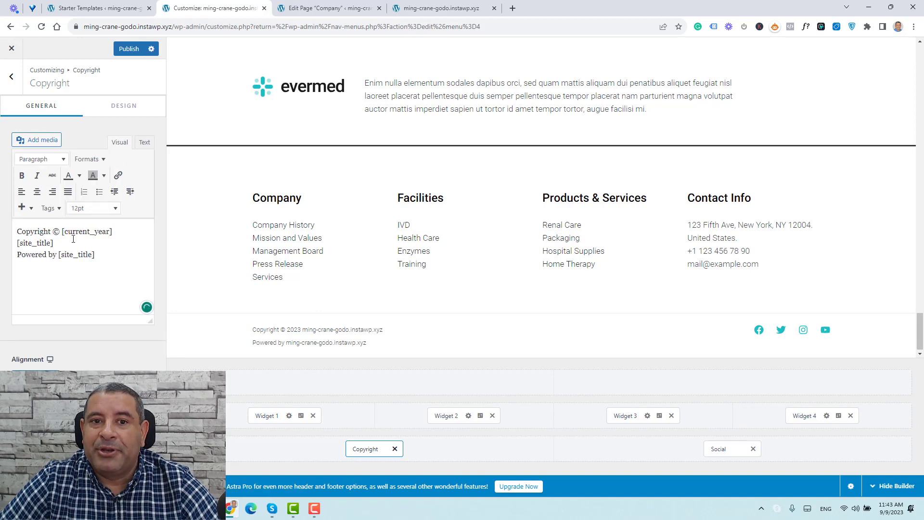
click(63, 233)
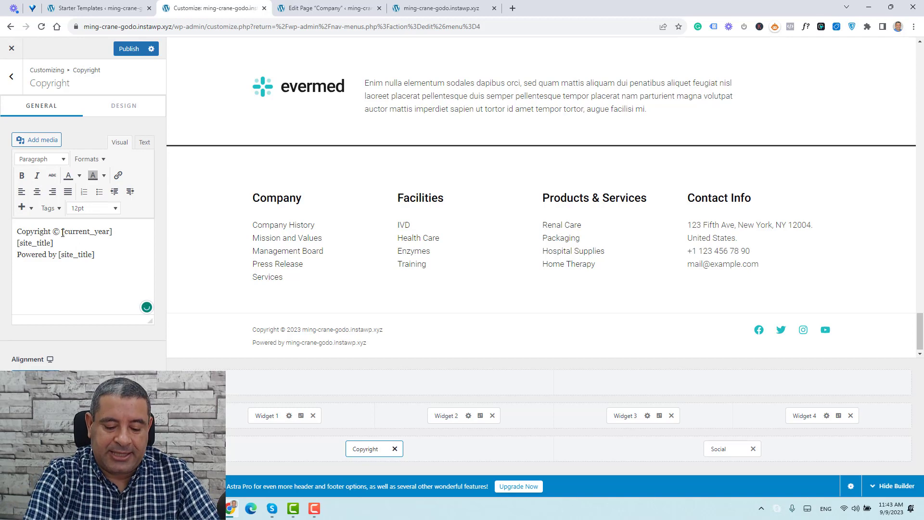
text(Company Name)
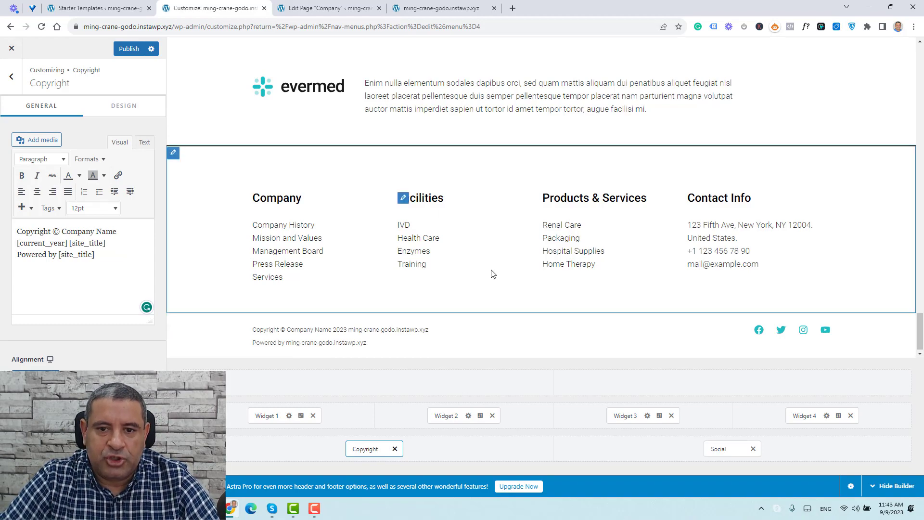
- Publish the Customizer changes, close the Customizer and go to the WordPress dashboard
scroll(491, 273, up, 10)
scroll(492, 273, up, 8)
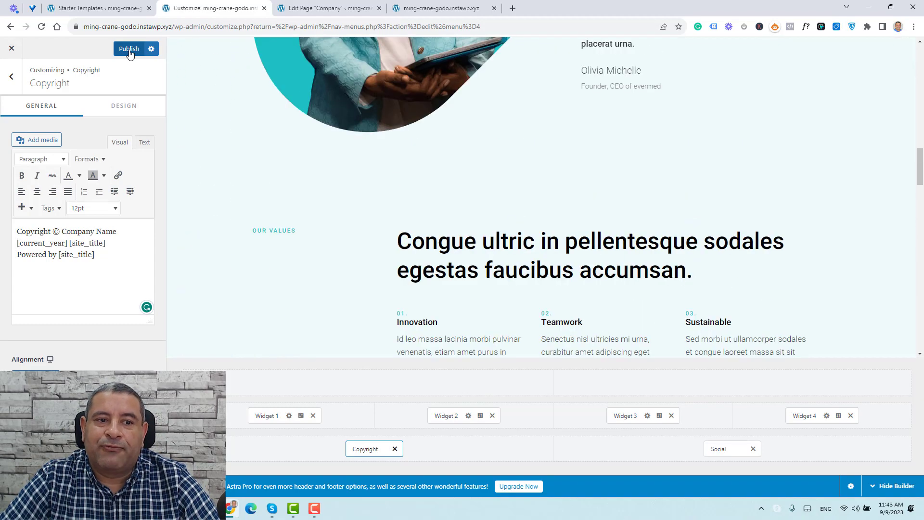
click(128, 49)
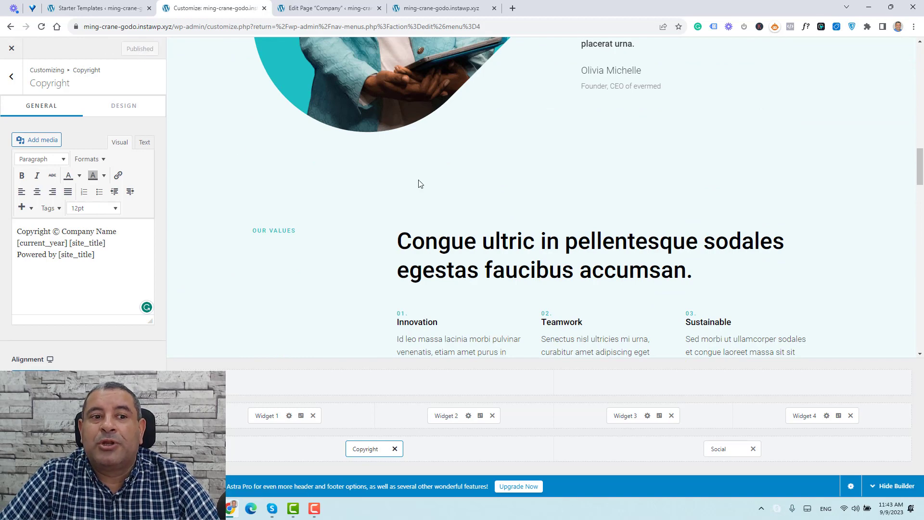
click(14, 50)
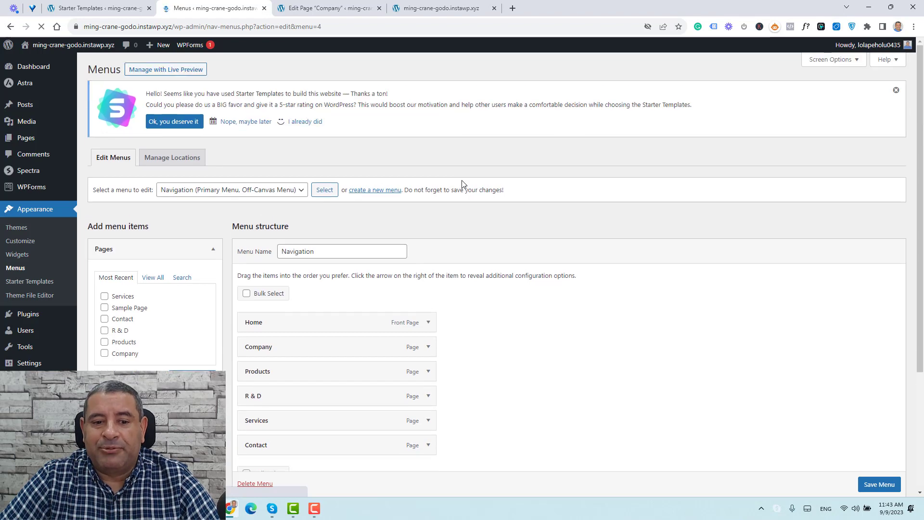
click(90, 71)
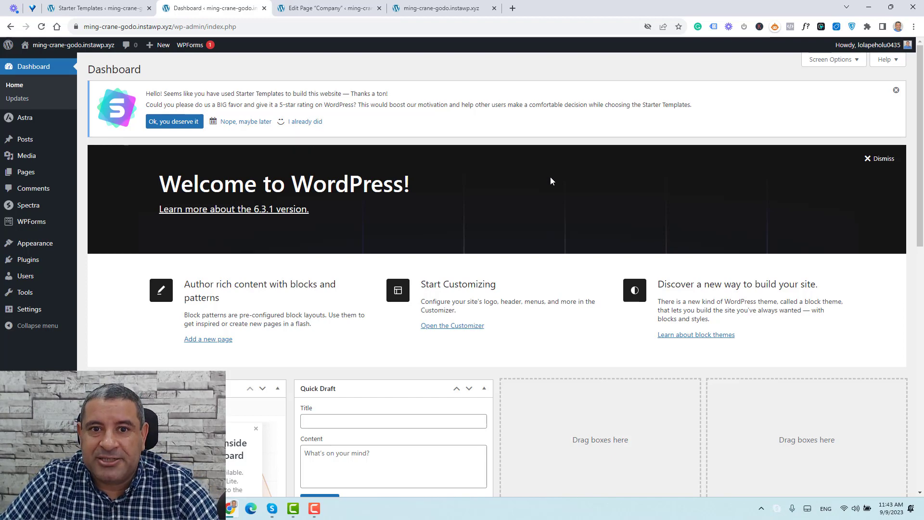
- Reopen the Customizer and go to the global Typography settings
mouse_move(51, 244)
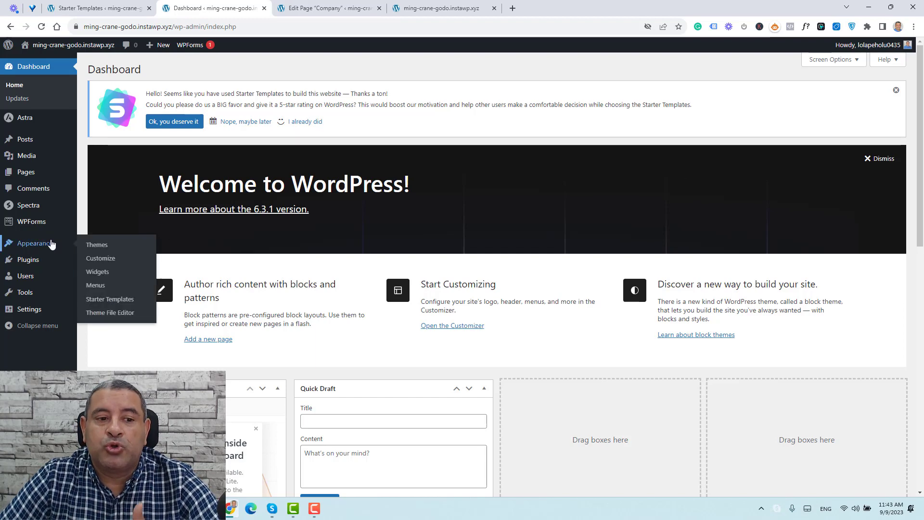
click(96, 259)
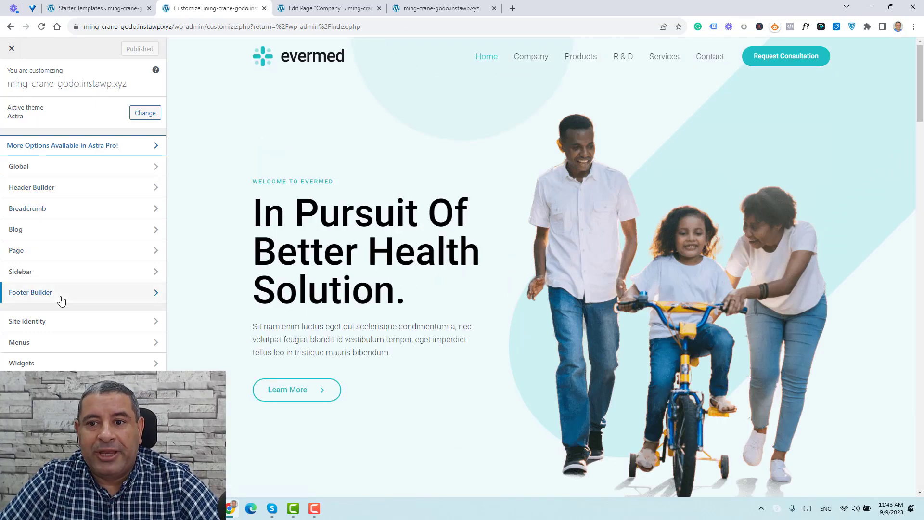
click(67, 173)
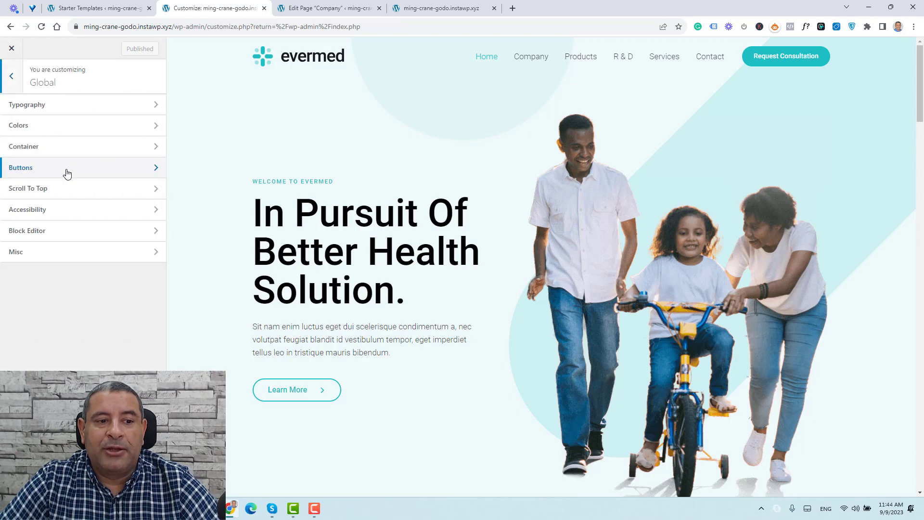
click(81, 116)
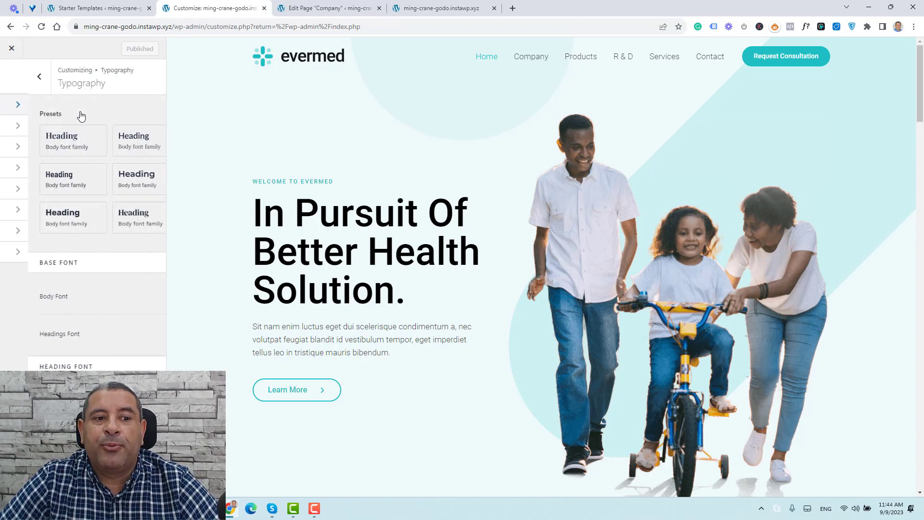
- Try several typography presets, ending with the first one in the third row, and review the heading font options
click(118, 154)
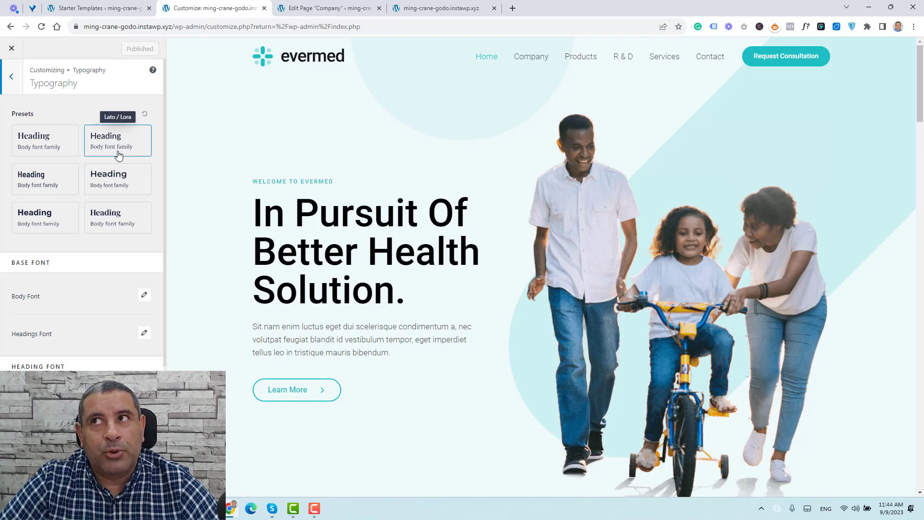
click(114, 185)
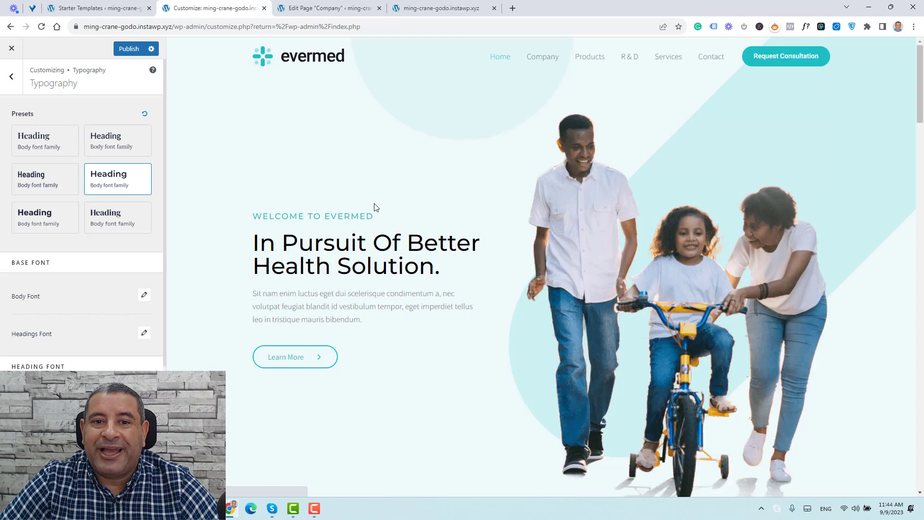
click(20, 221)
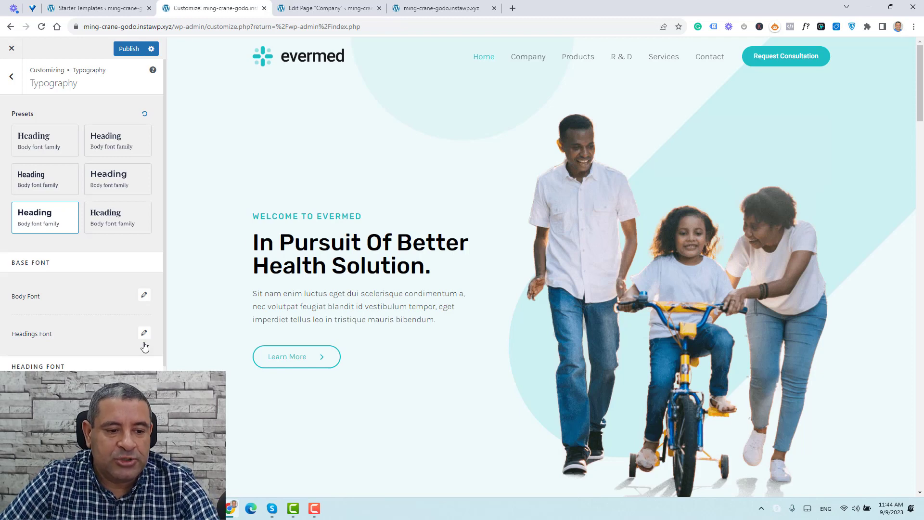
scroll(101, 319, down, 3)
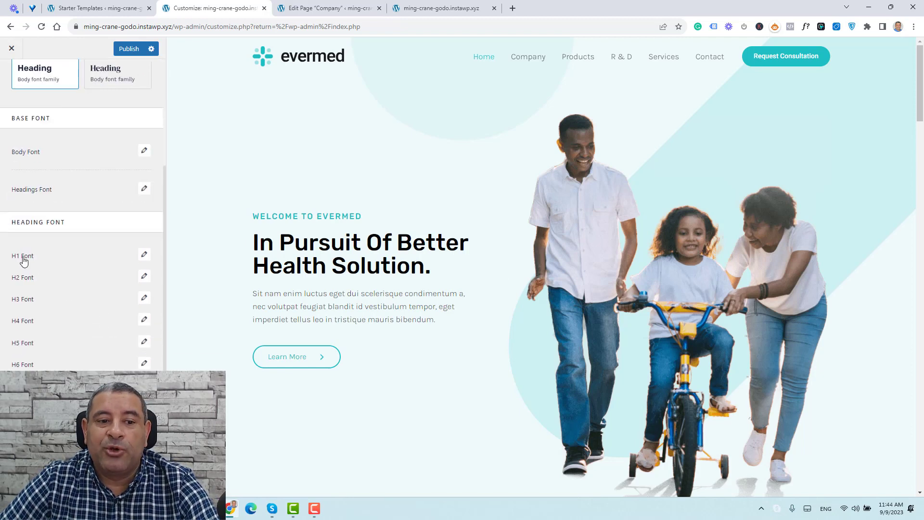
scroll(87, 358, up, 3)
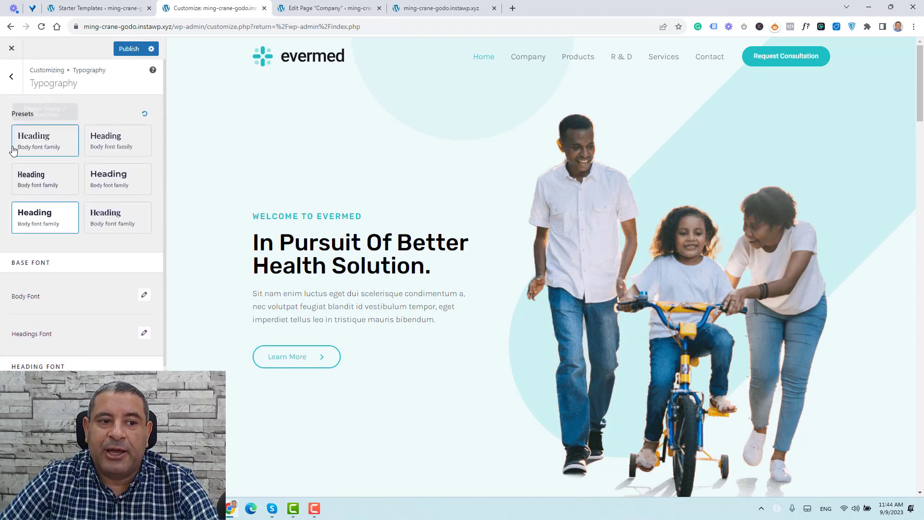
click(13, 82)
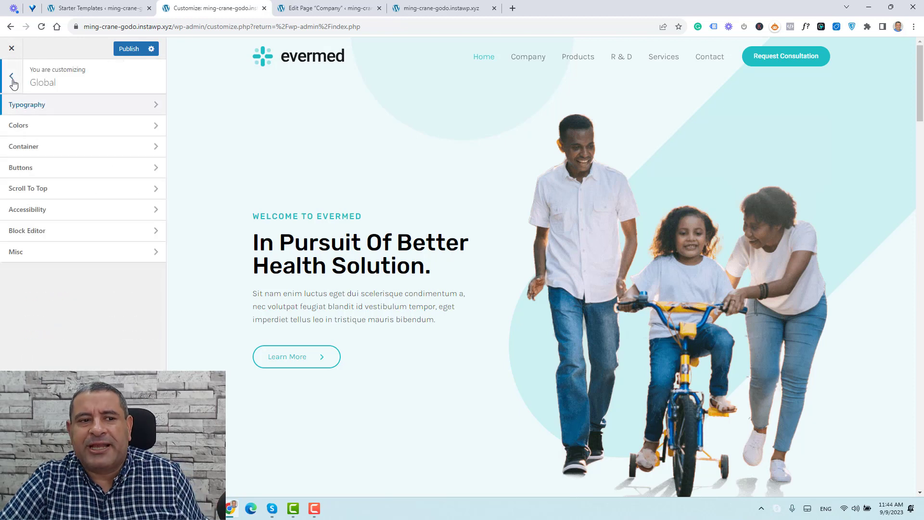
- Open the global Colors settings and try orange #E68E2F as Color 1 of the palette
click(58, 128)
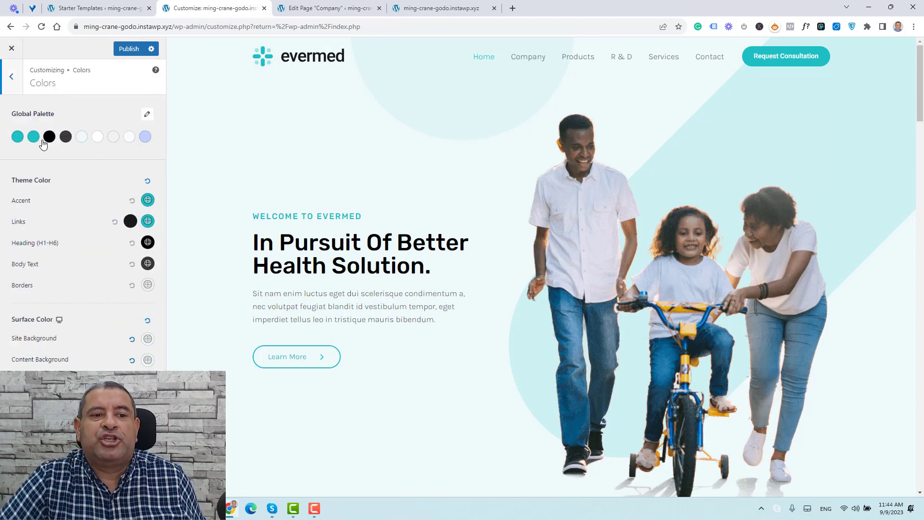
click(17, 136)
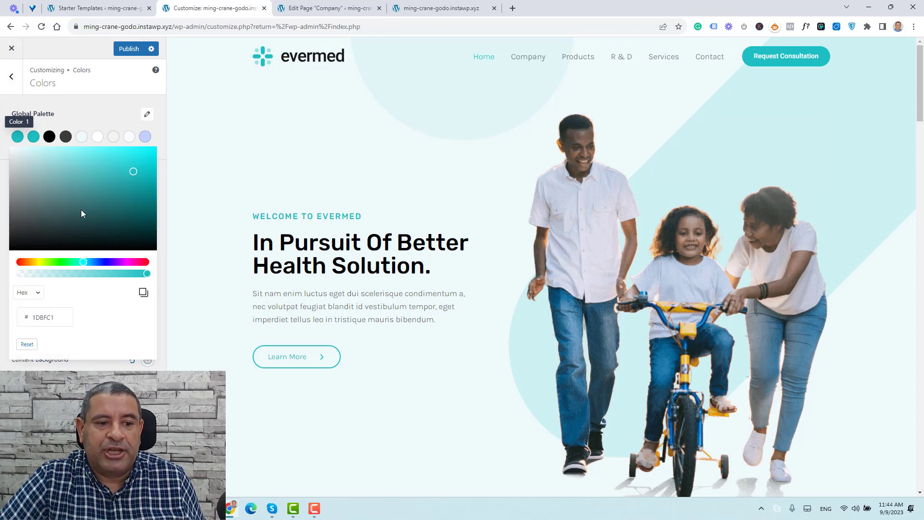
click(29, 261)
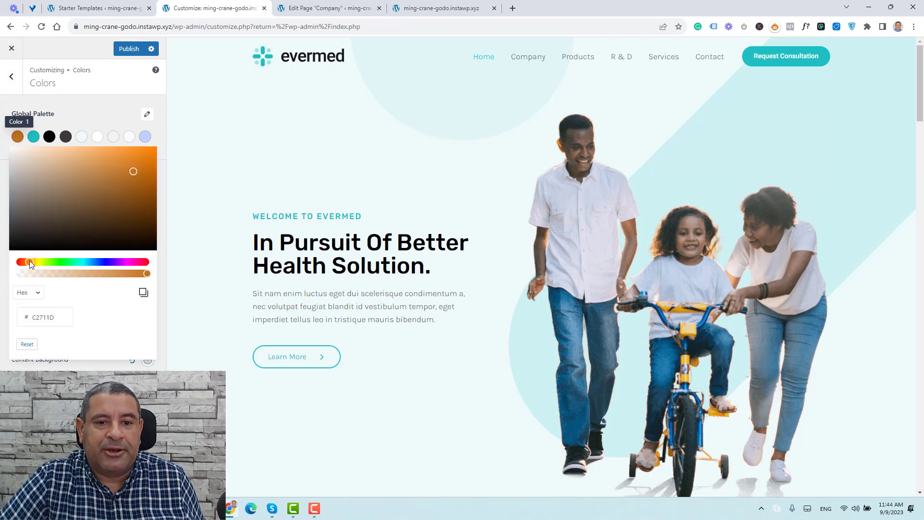
click(125, 157)
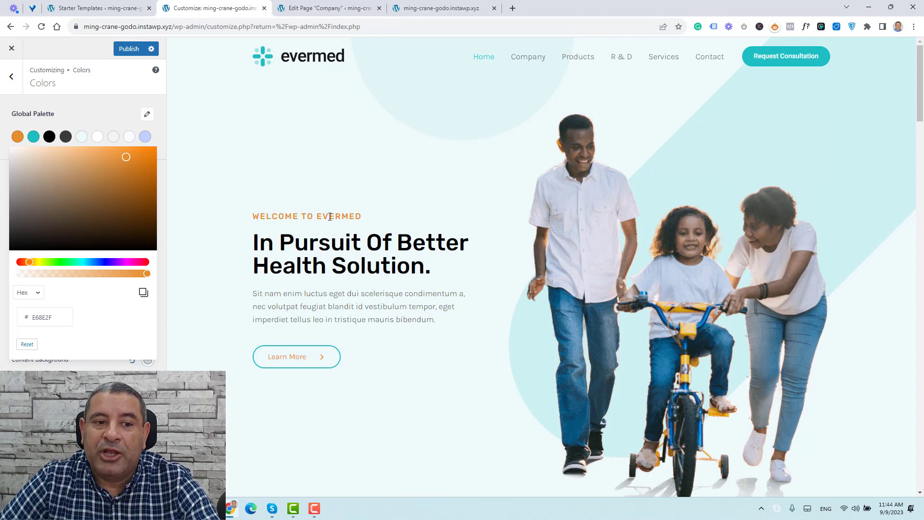
- Try magenta #C21D7A as Color 2 of the global palette, check the page preview and close the color picker
click(33, 136)
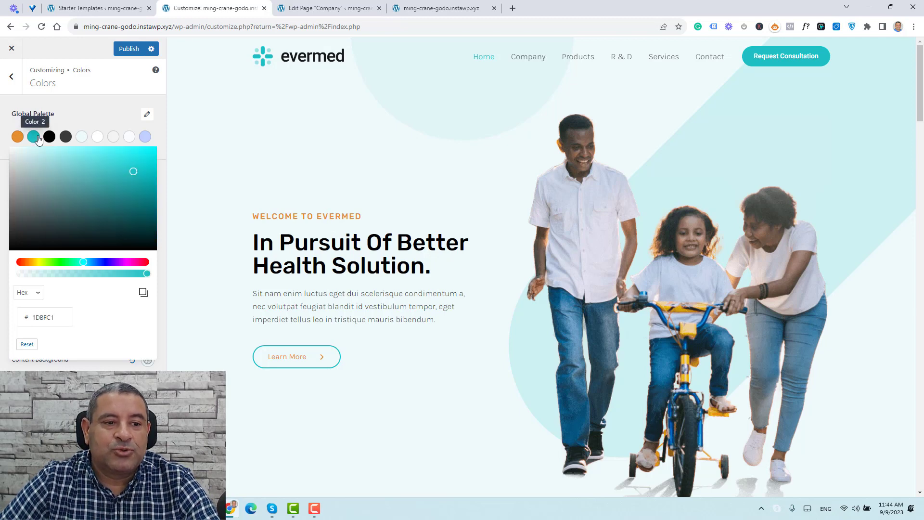
click(135, 261)
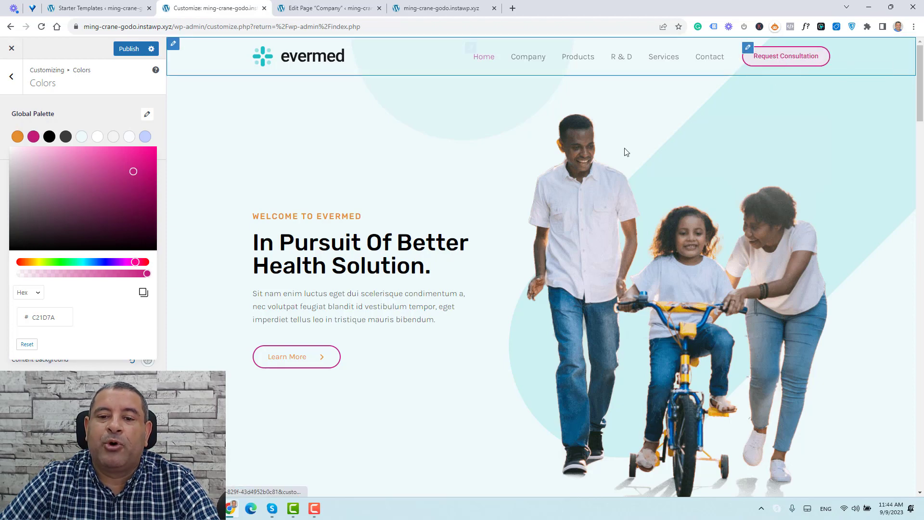
scroll(536, 231, down, 5)
scroll(535, 233, down, 11)
scroll(535, 230, up, 16)
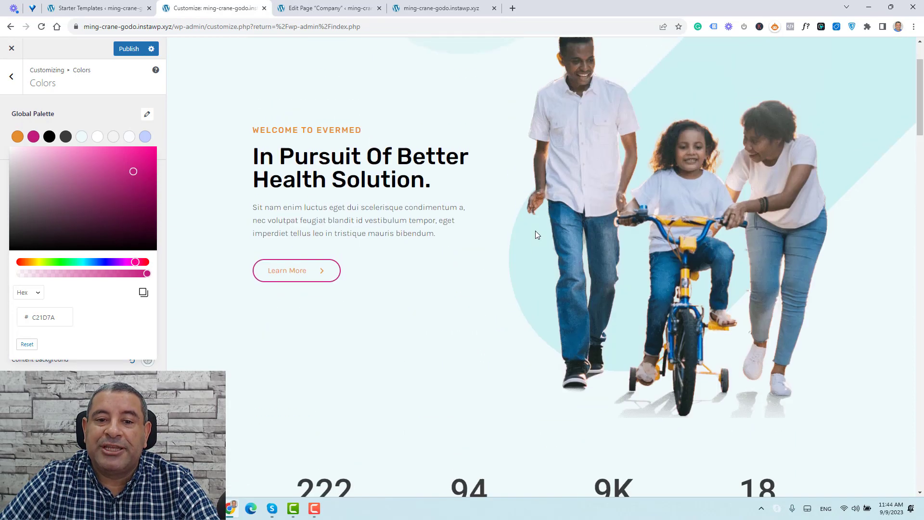
click(101, 106)
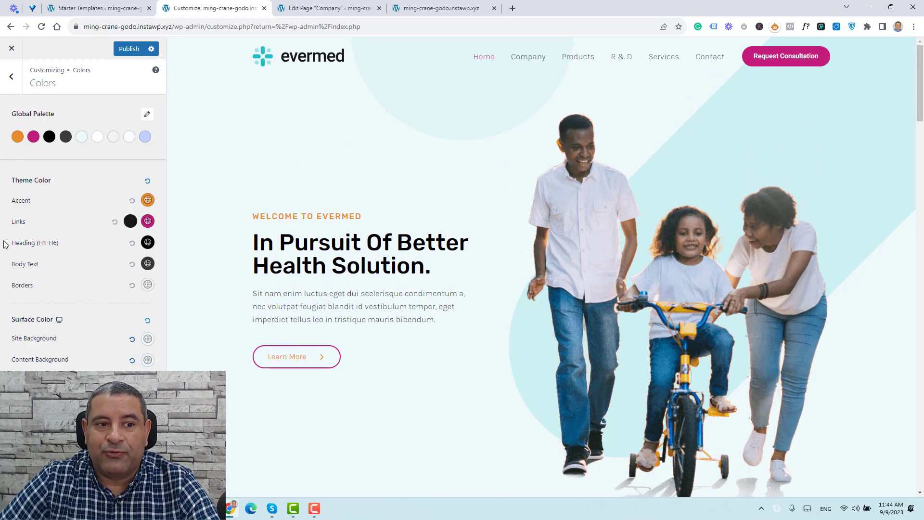
- Close the Customizer and discard the unpublished typography and color changes
click(16, 88)
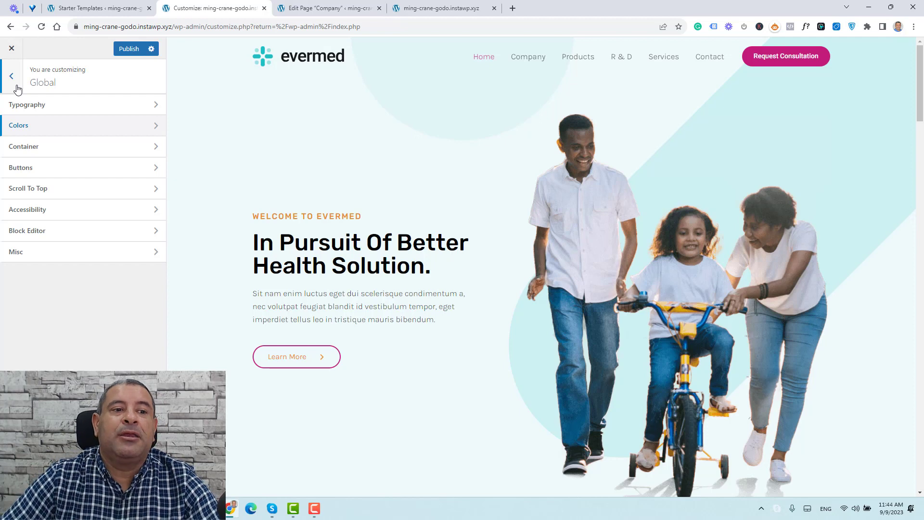
click(12, 50)
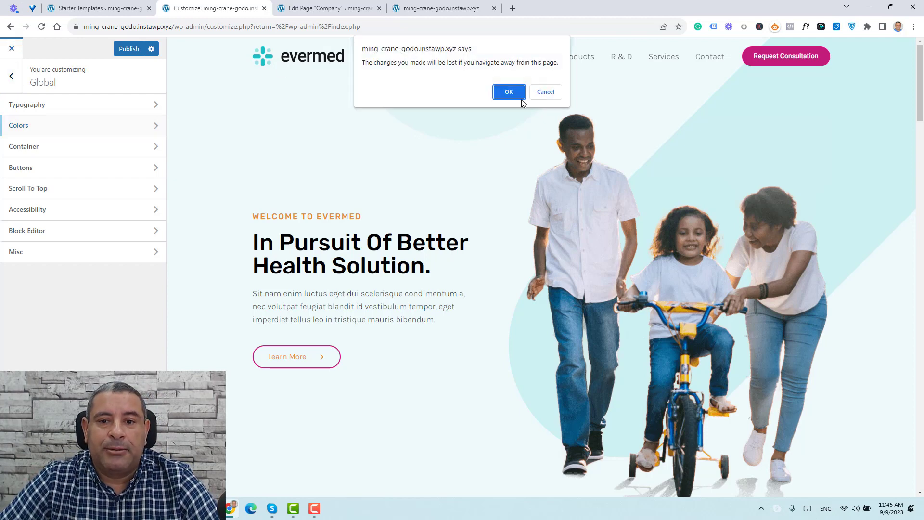
click(509, 92)
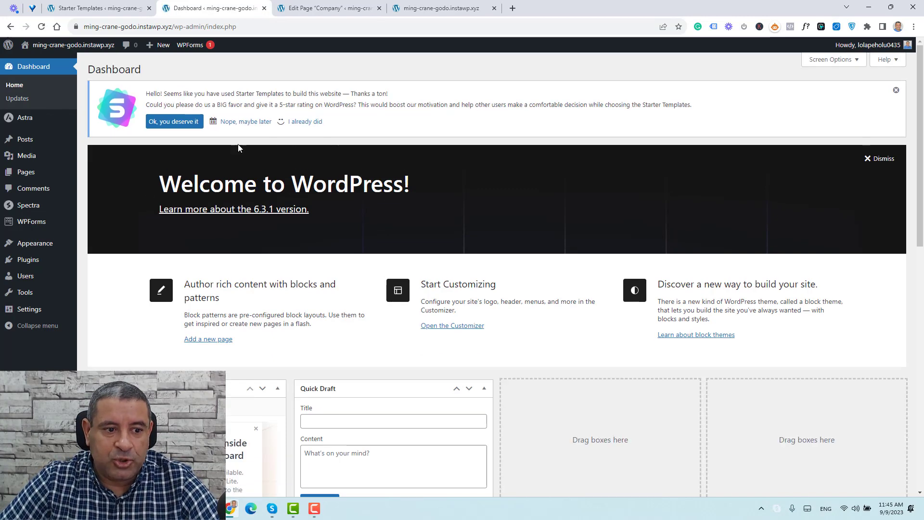
- Start a new blog post
mouse_move(84, 143)
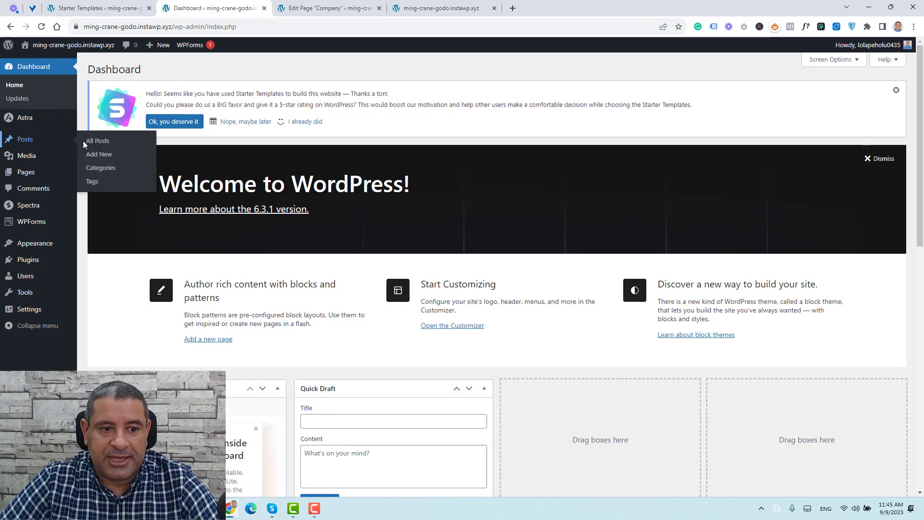
click(105, 158)
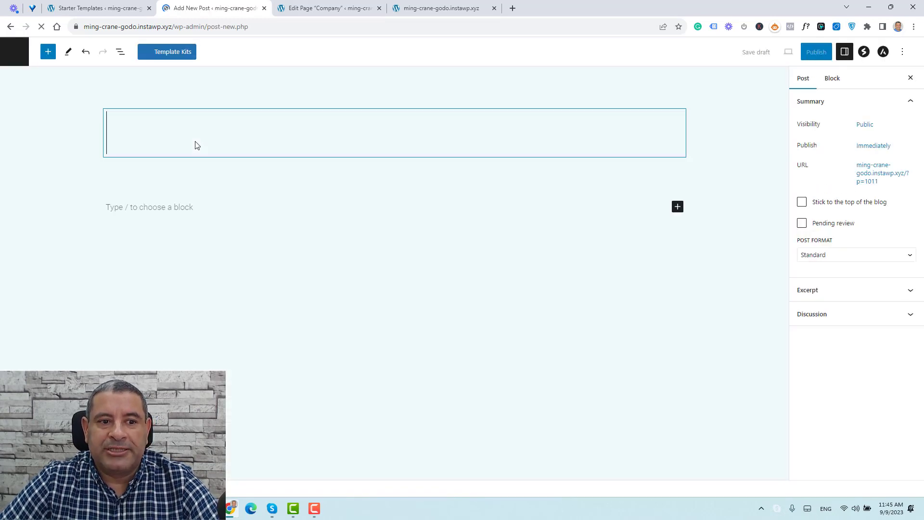
- Title the new post "Post # 1"
text(os)
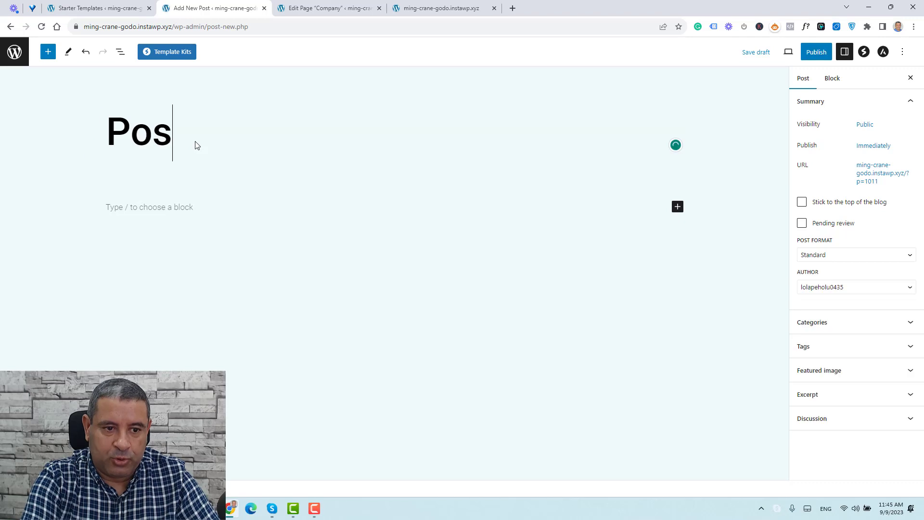
text(t # )
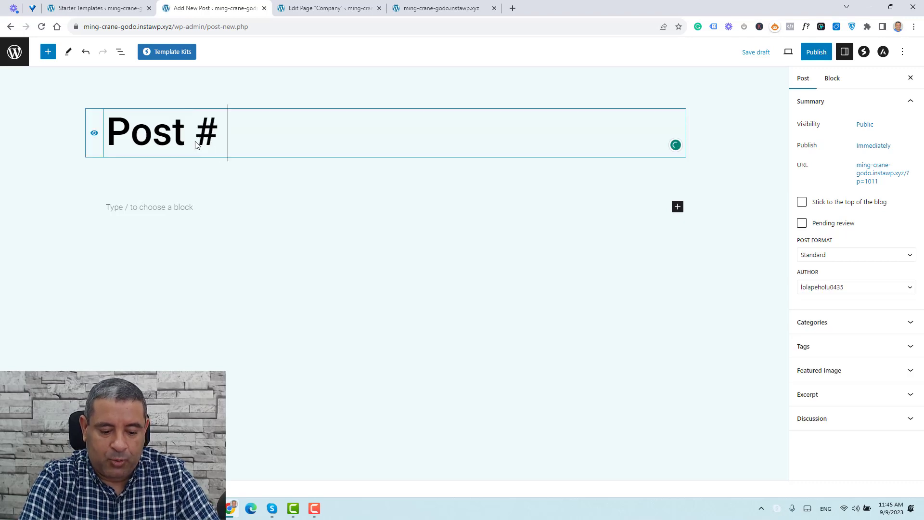
text(1)
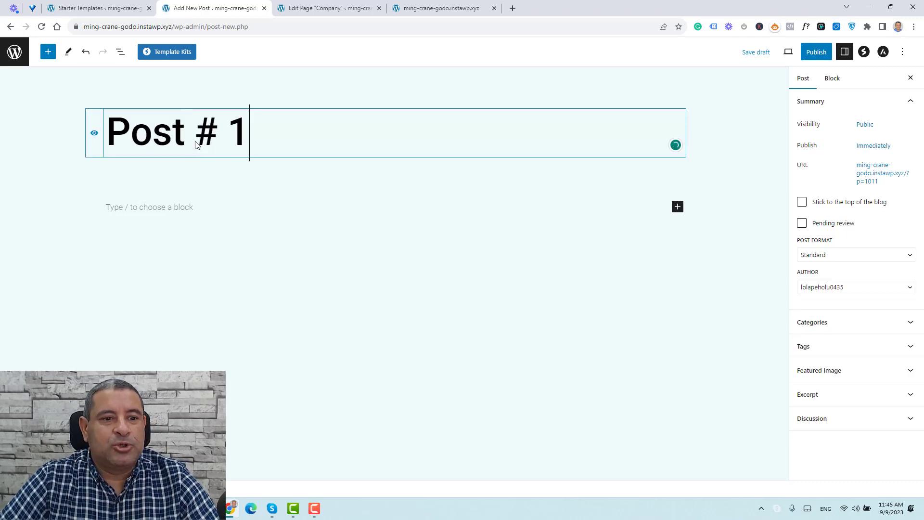
- Open lipsum.com in a new browser tab and select the text from "What is Lorem Ipsum?" through "Where can I get some?" for copying
click(512, 8)
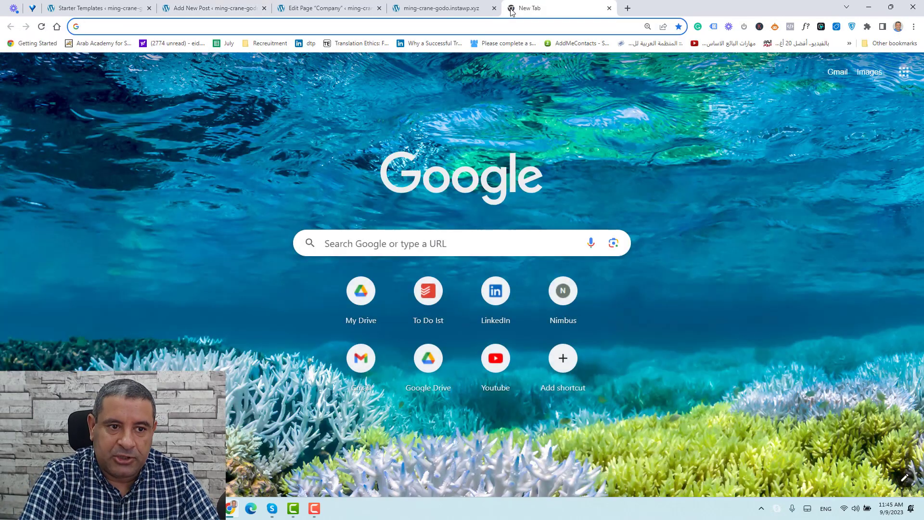
text(LI)
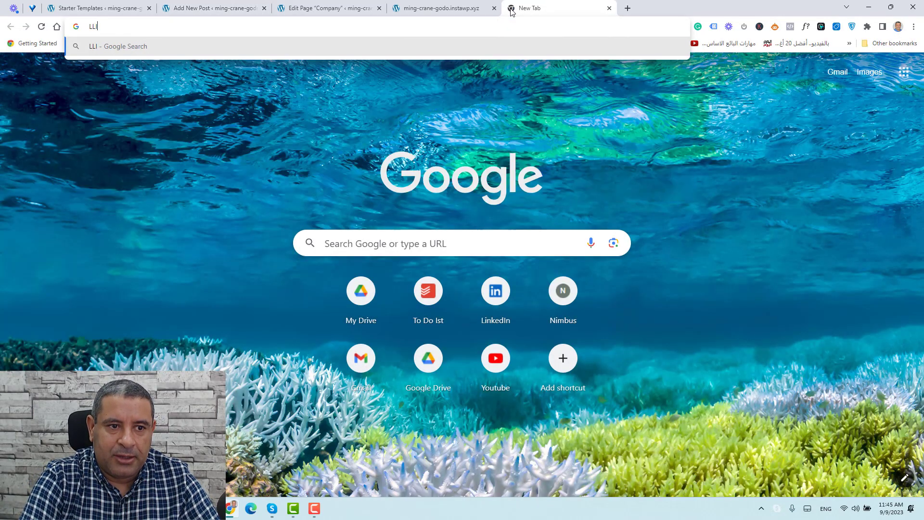
text(P)
key(Return)
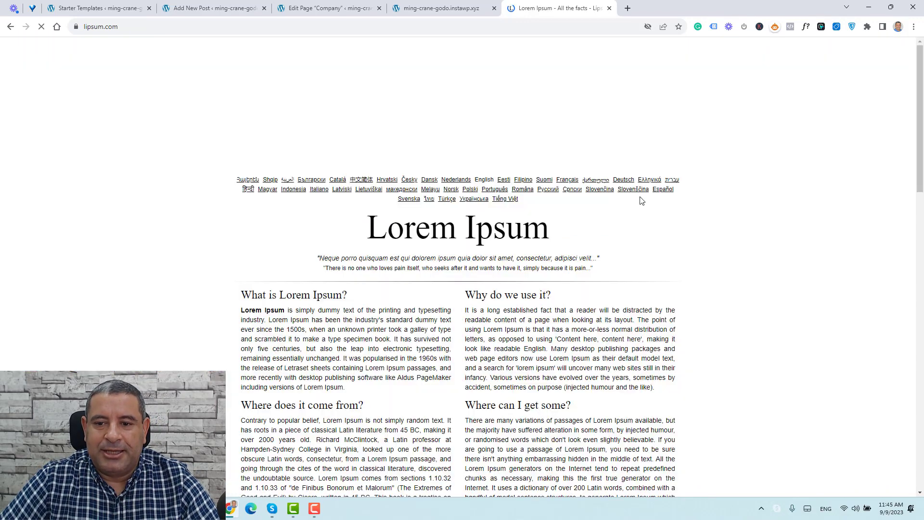
drag(338, 294, 239, 294)
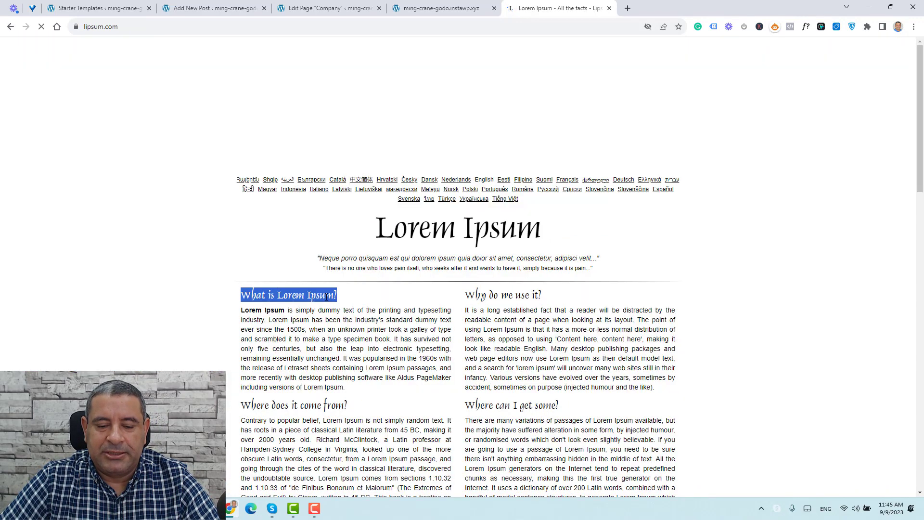
scroll(424, 294, down, 3)
shift+click(604, 318)
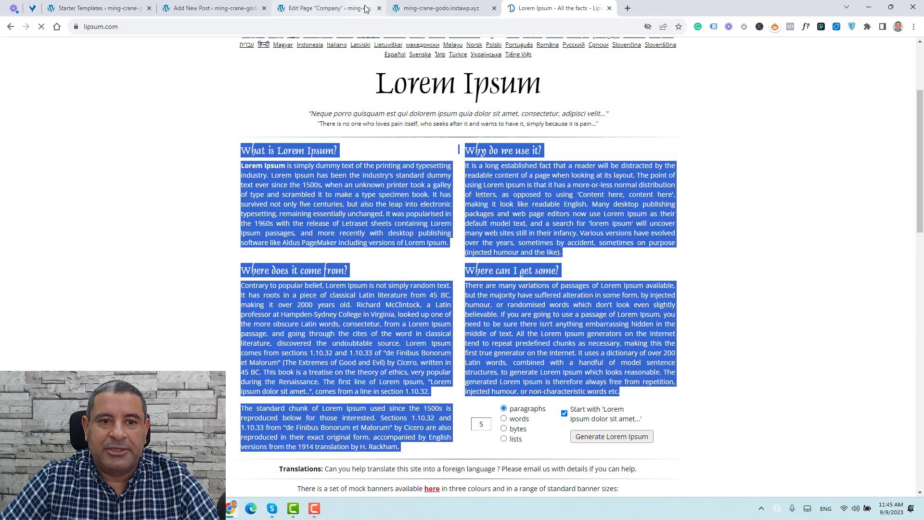
- Return to the new post and paste the copied Lorem Ipsum text as its body content
click(331, 9)
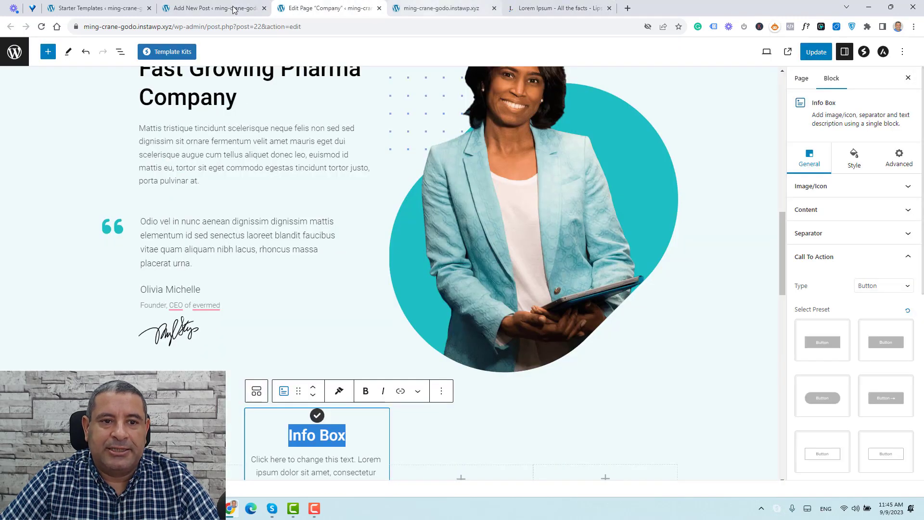
click(258, 7)
click(178, 208)
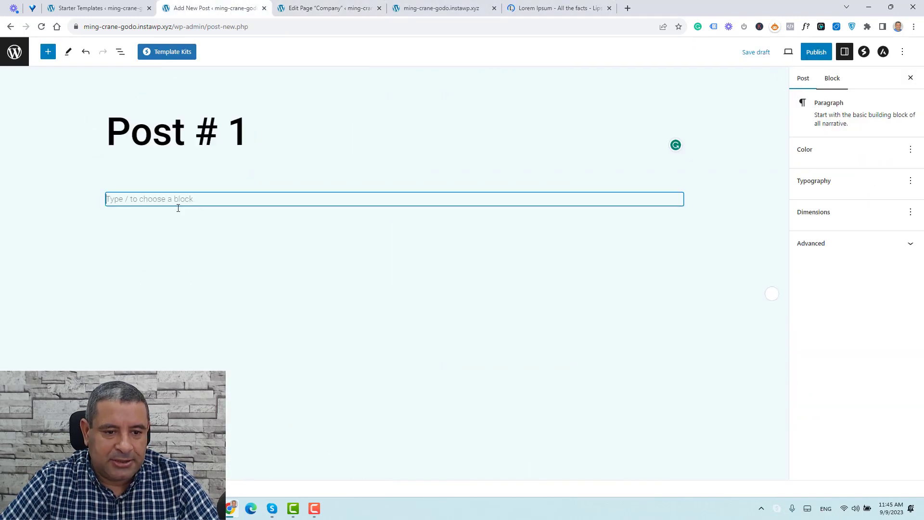
key(ctrl+v)
scroll(335, 265, up, 10)
scroll(335, 266, up, 3)
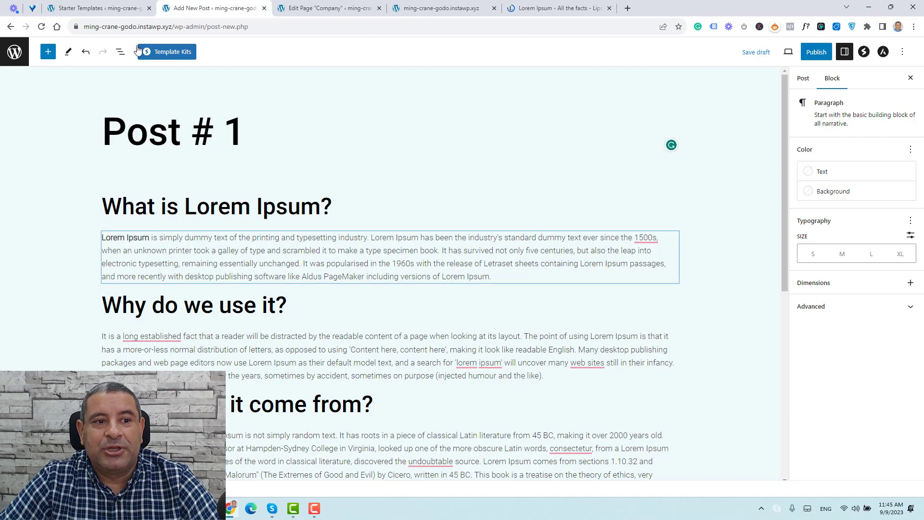
- Insert a Spectra Image block below the first paragraph, using the media library photo of the woman at the microscope
click(49, 52)
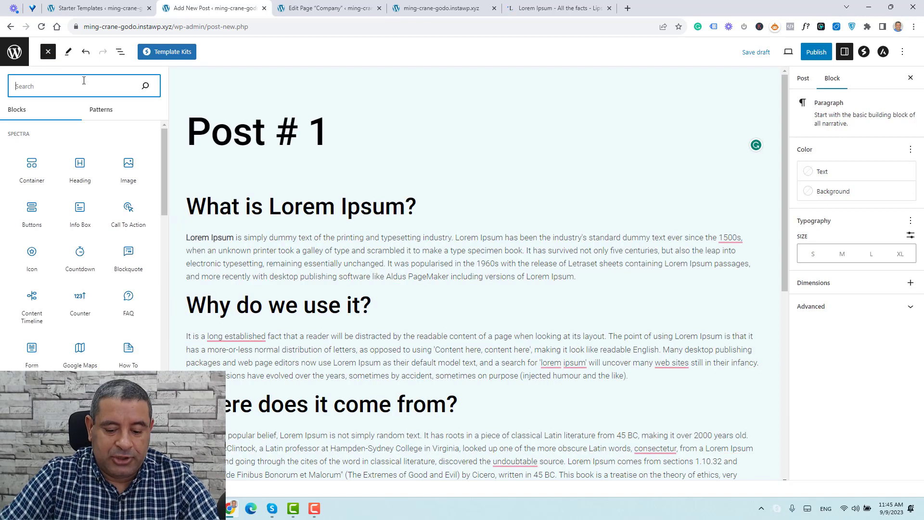
text(IM)
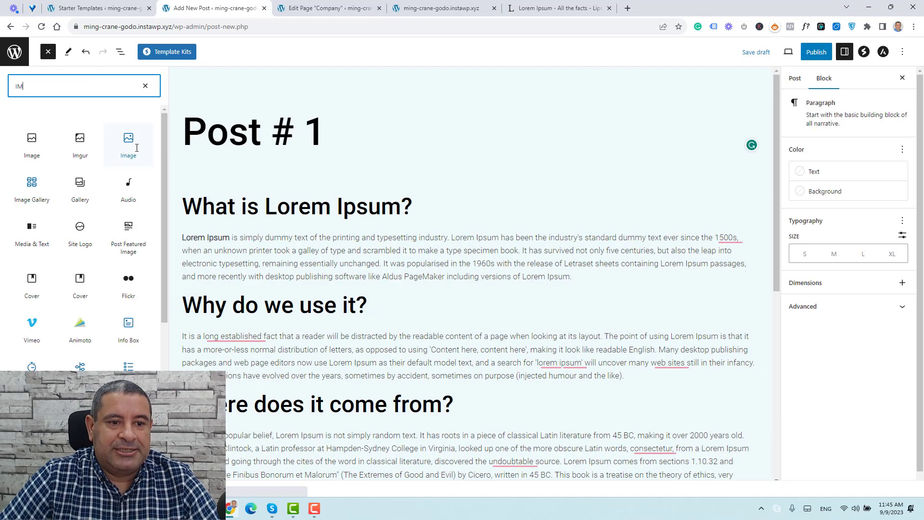
drag(134, 144, 359, 289)
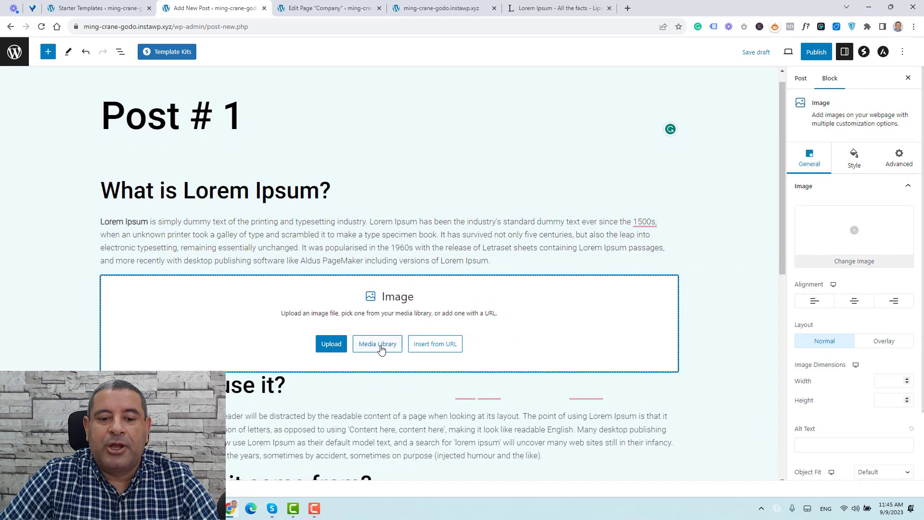
click(378, 344)
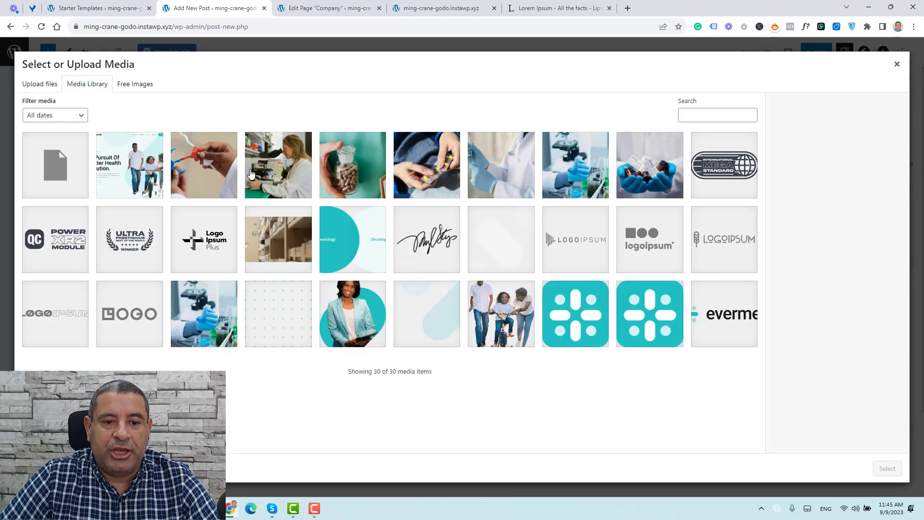
click(251, 173)
click(887, 468)
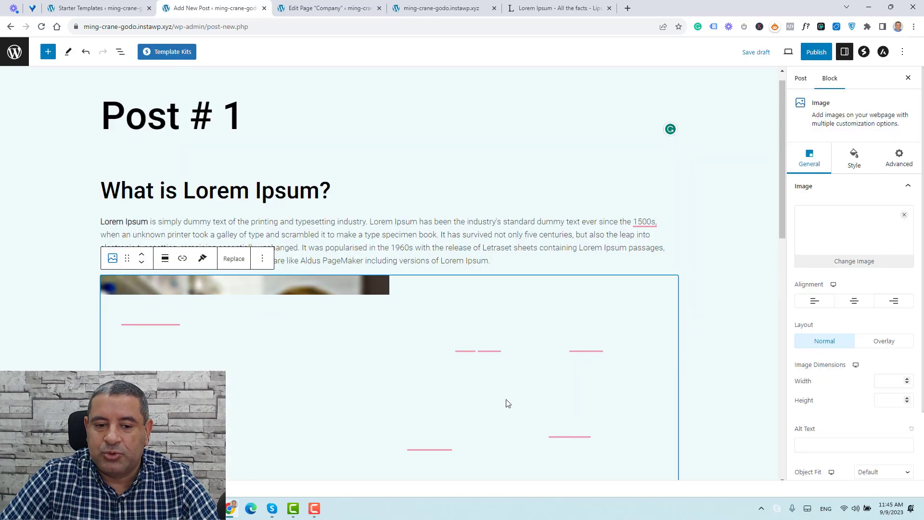
scroll(290, 210, down, 1)
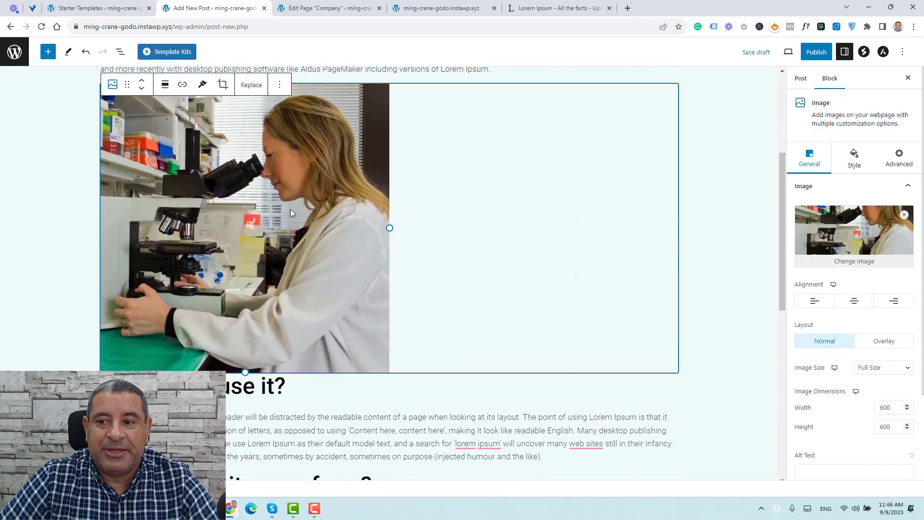
- Try the Wide width option on the microscope image, set its alignment to center, and check the post layout
scroll(290, 208, up, 2)
click(164, 164)
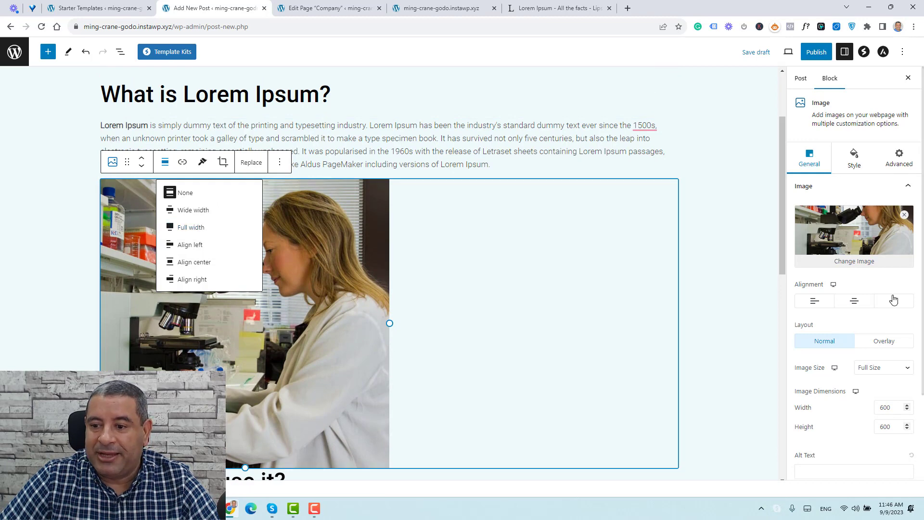
click(854, 301)
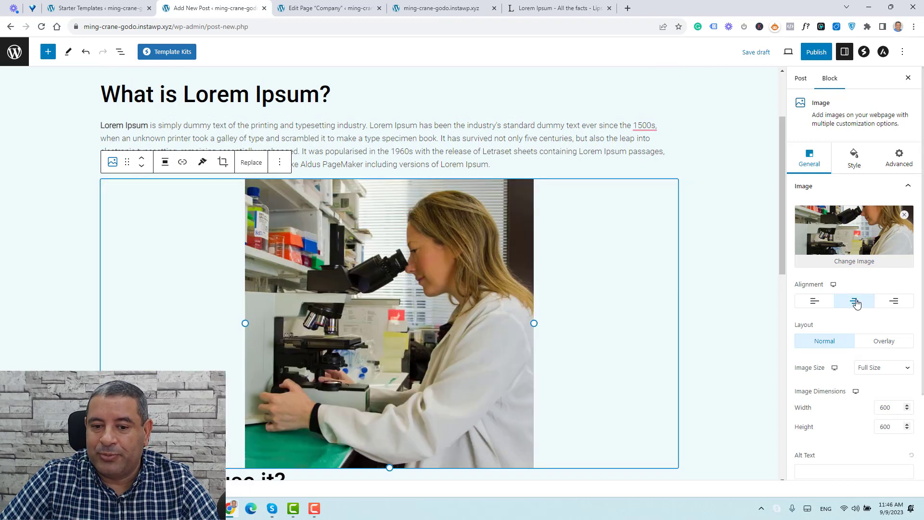
click(164, 162)
click(183, 212)
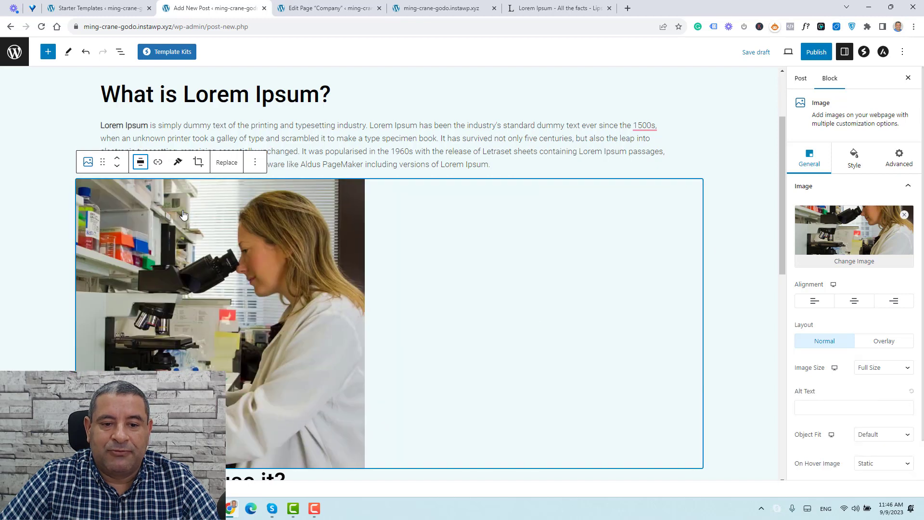
click(853, 302)
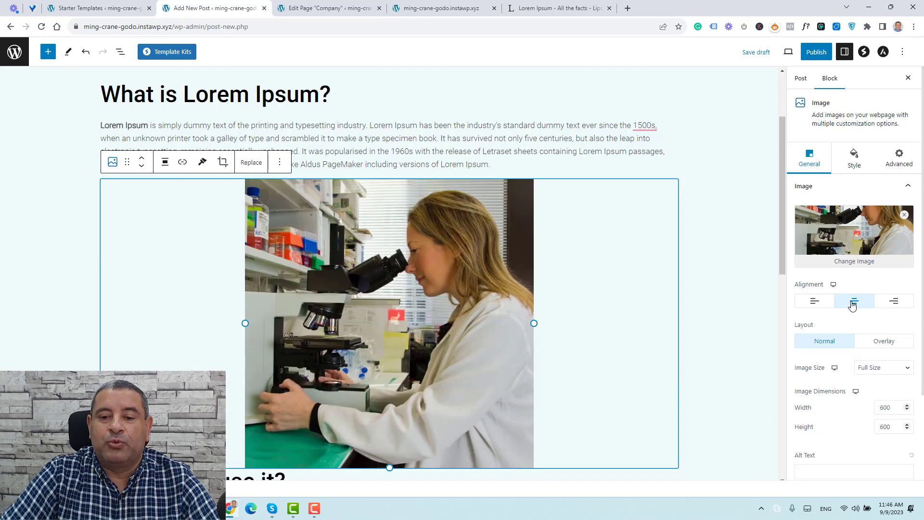
click(741, 273)
scroll(741, 273, down, 5)
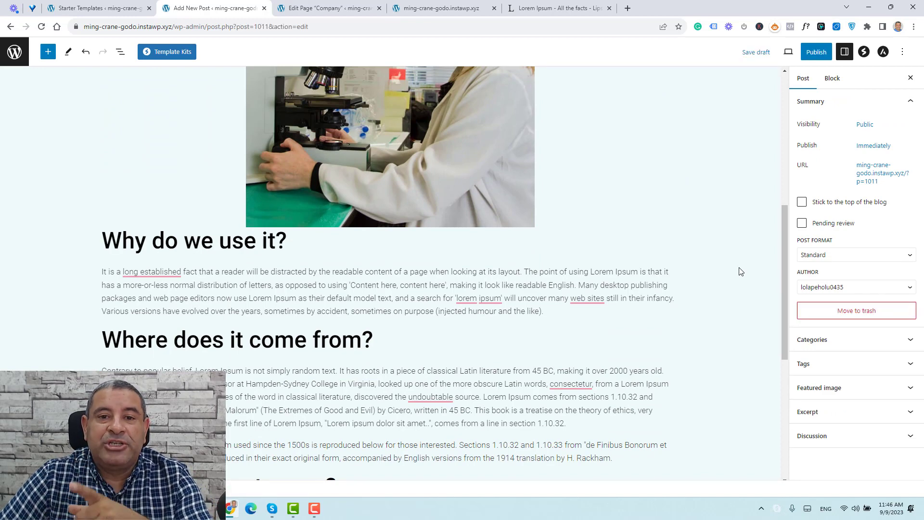
scroll(740, 271, up, 5)
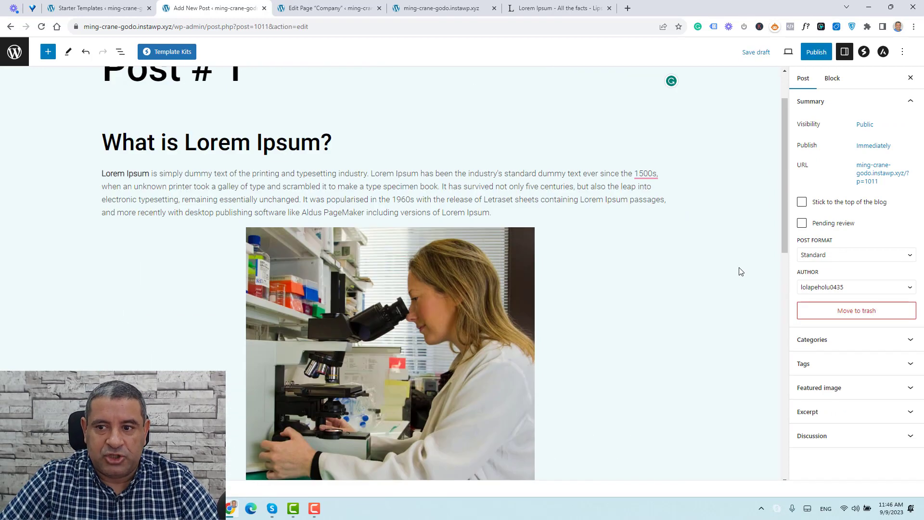
- Set the post's featured image to the media library photo of hands holding a yellow pill blister pack
click(862, 53)
click(845, 54)
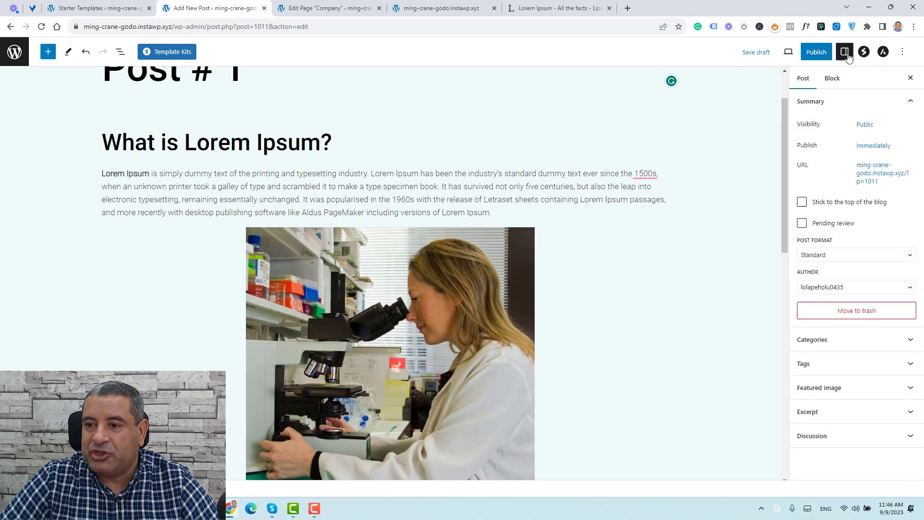
click(537, 164)
click(802, 78)
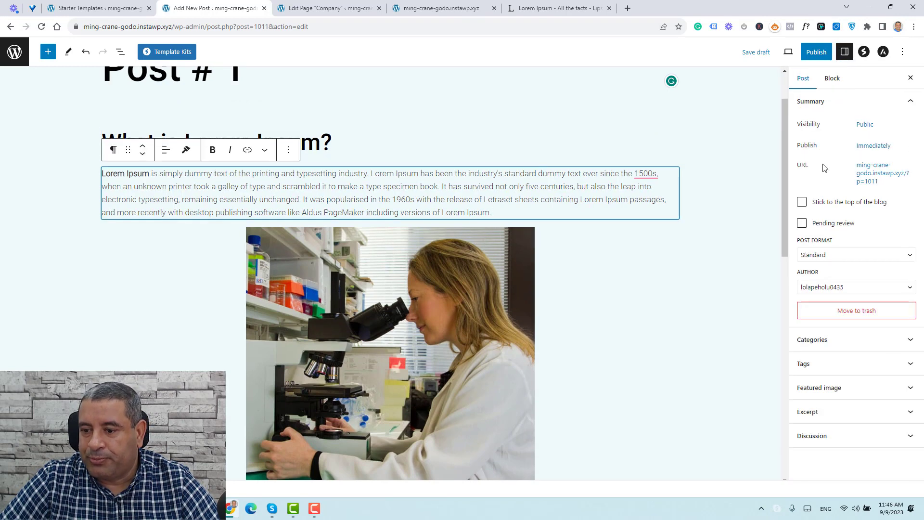
click(866, 405)
click(865, 375)
click(865, 407)
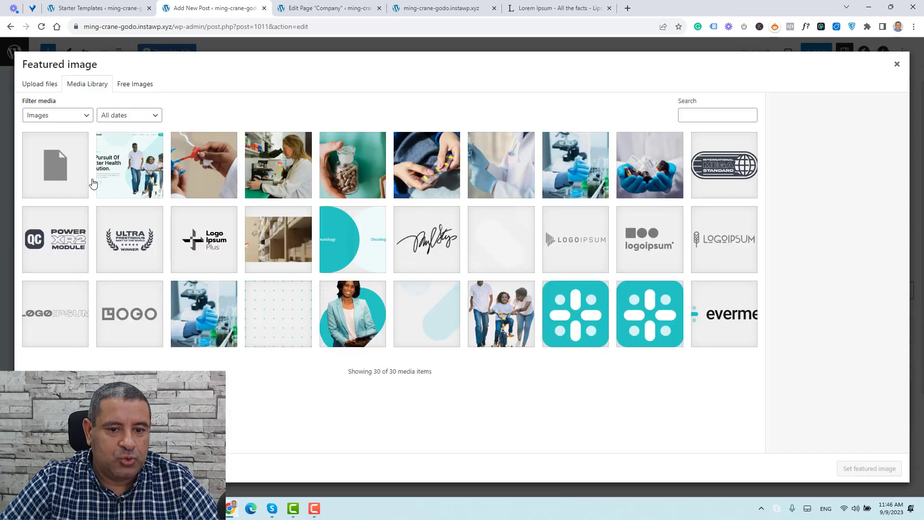
click(413, 179)
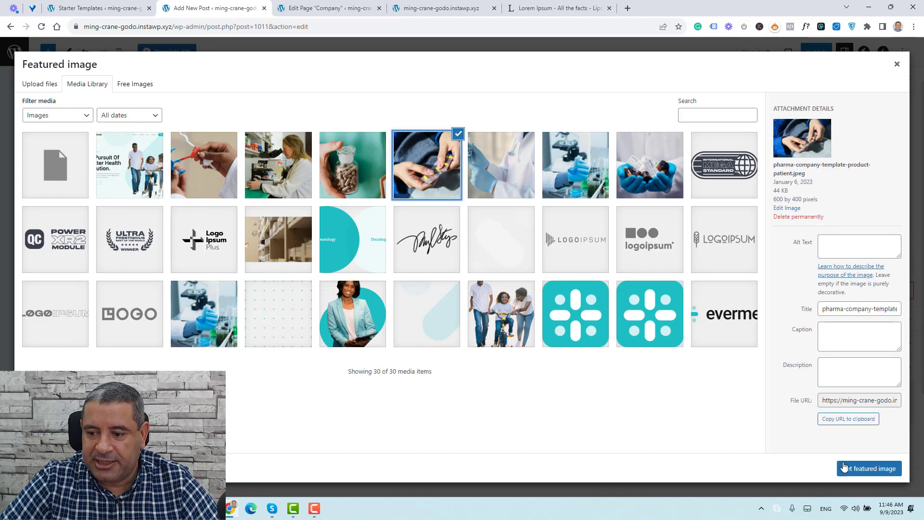
click(844, 466)
- Publish the post, open the live version in a new tab and look through its content
click(816, 51)
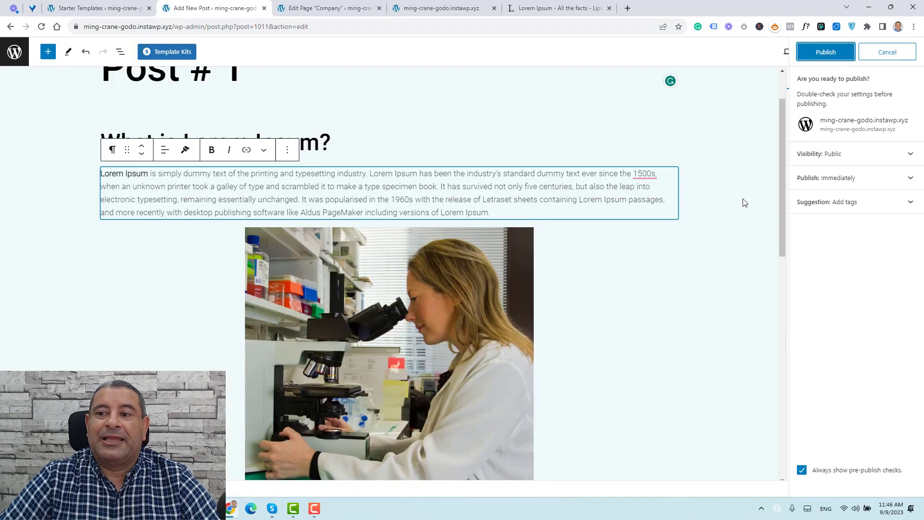
click(825, 52)
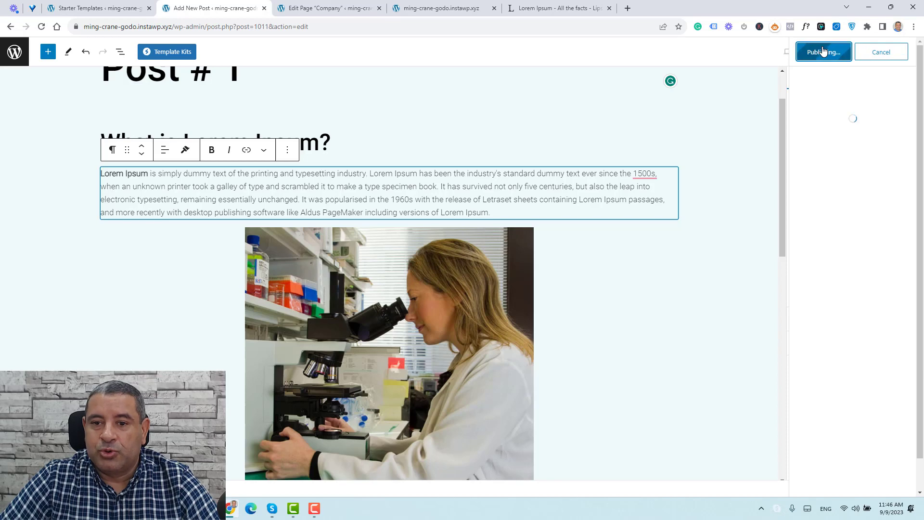
key(Menu)
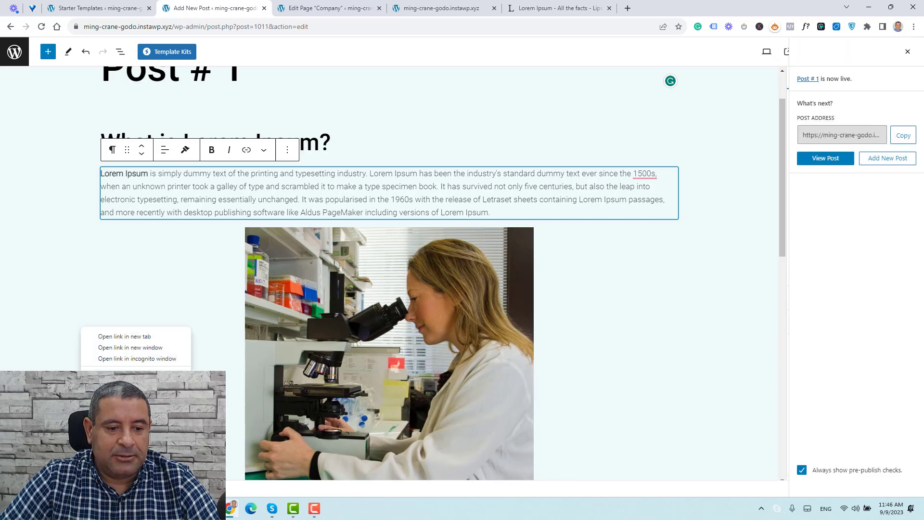
key(Down)
key(Return)
click(310, 6)
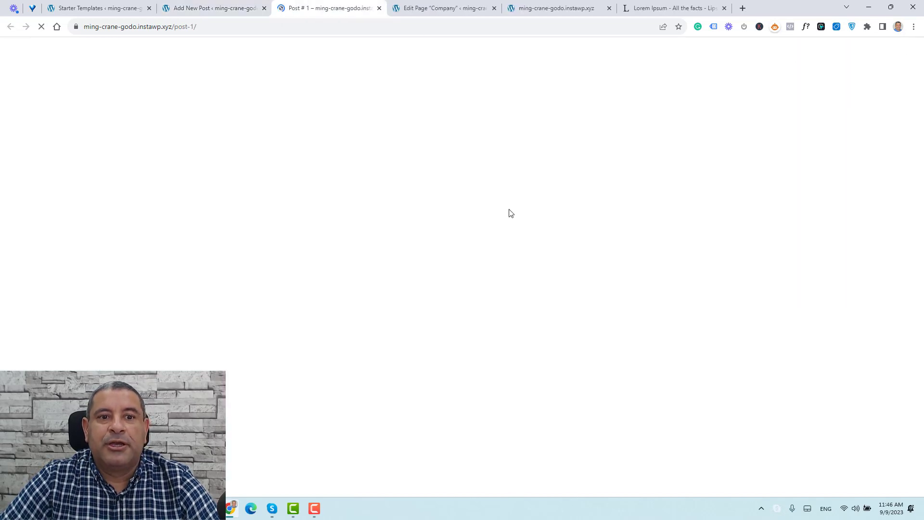
scroll(505, 212, down, 6)
scroll(504, 212, down, 8)
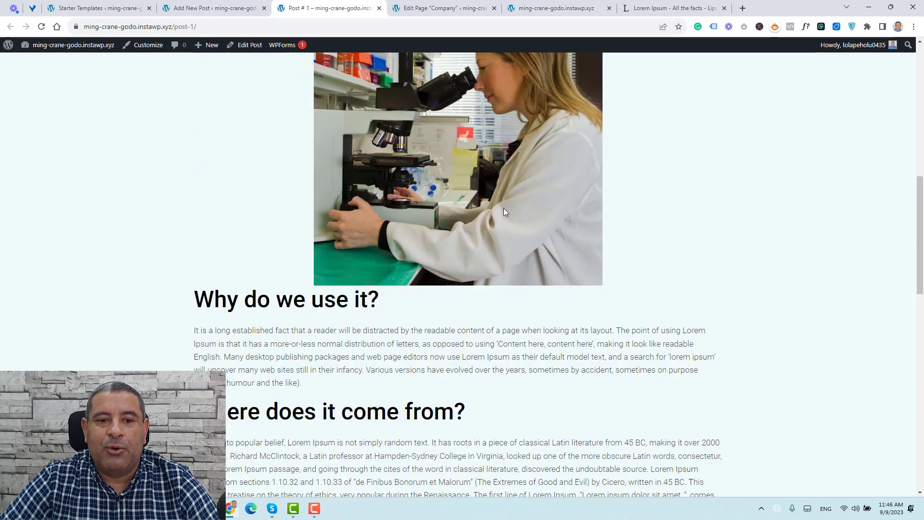
scroll(504, 209, up, 14)
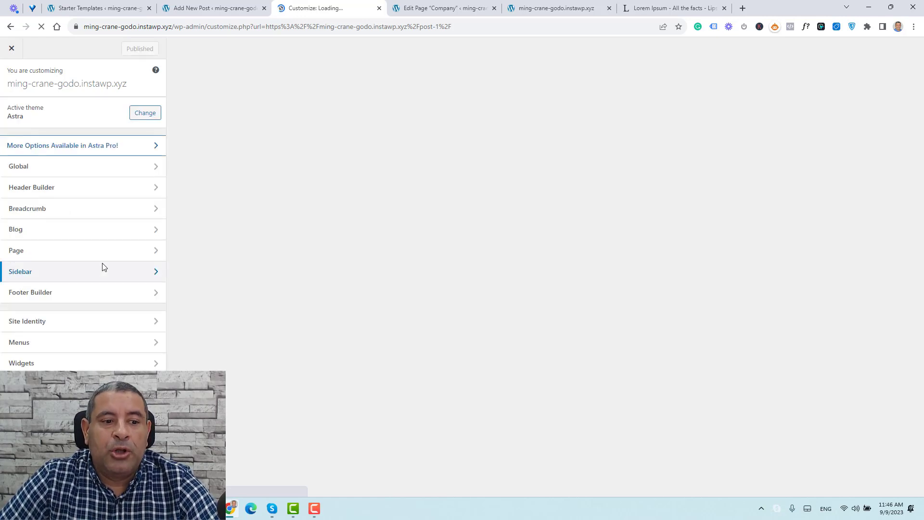
- Open the Single Post settings of the Blog section and look over the post preview
click(83, 235)
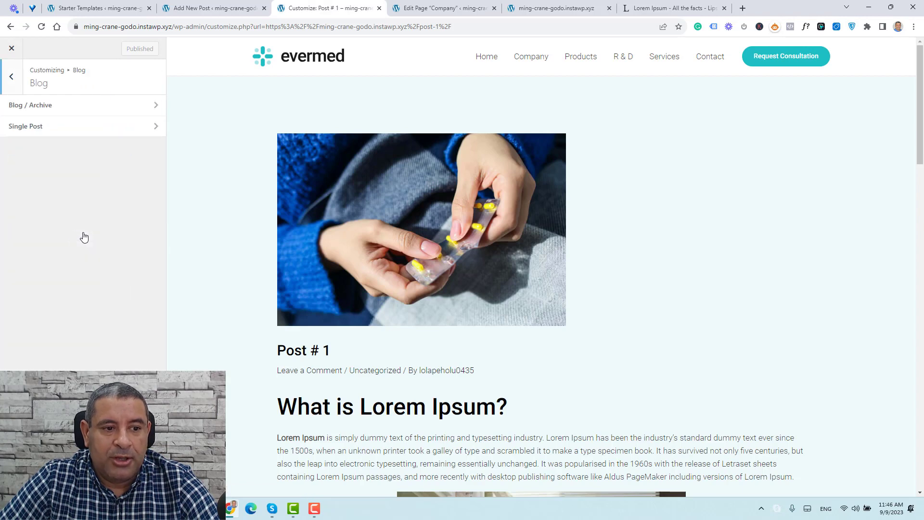
click(95, 128)
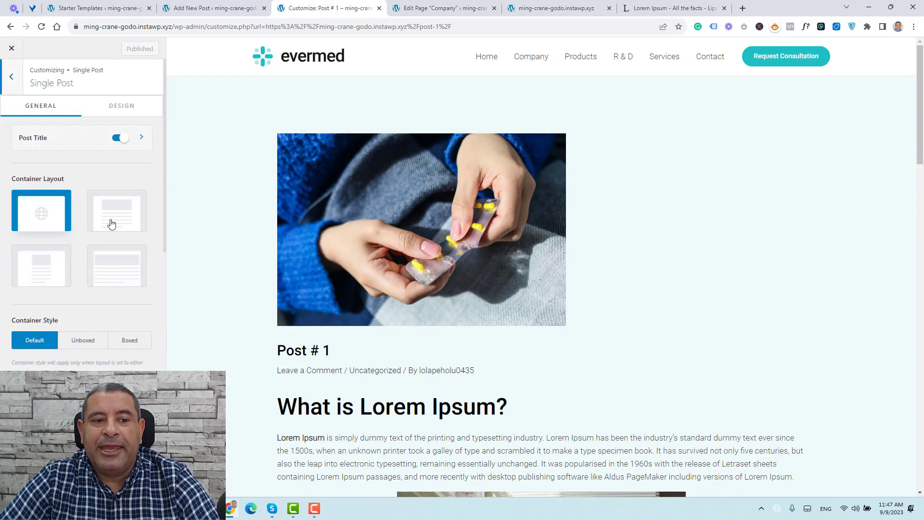
scroll(428, 275, down, 2)
scroll(430, 274, down, 1)
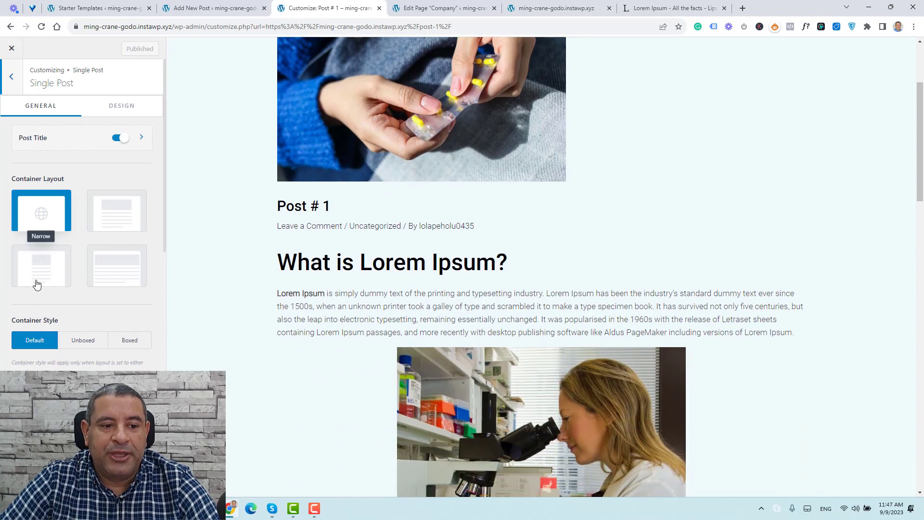
- Try the Narrow container layout for single posts and check the post content in the preview
click(37, 284)
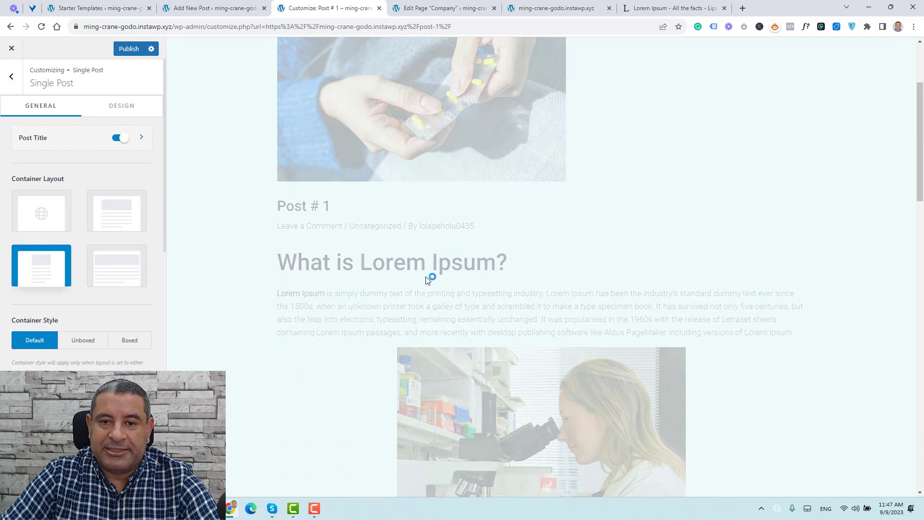
scroll(515, 305, down, 7)
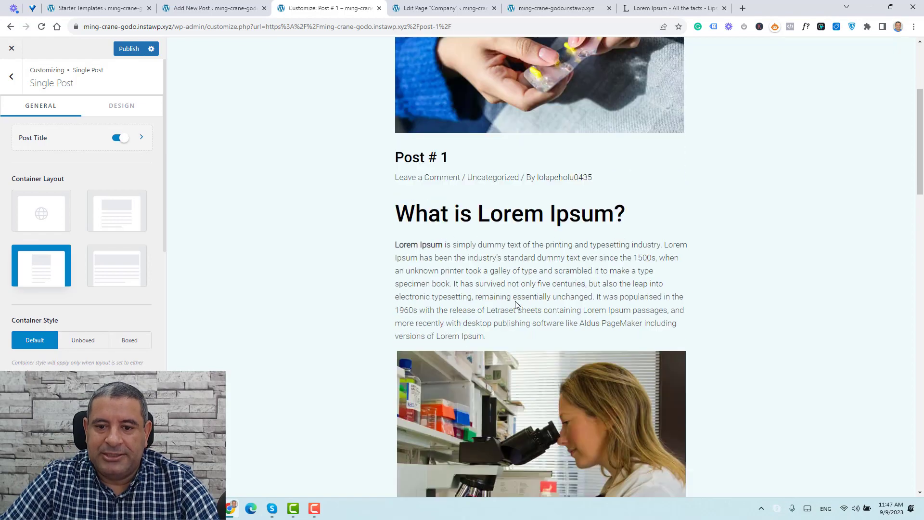
scroll(516, 305, down, 5)
scroll(482, 308, up, 9)
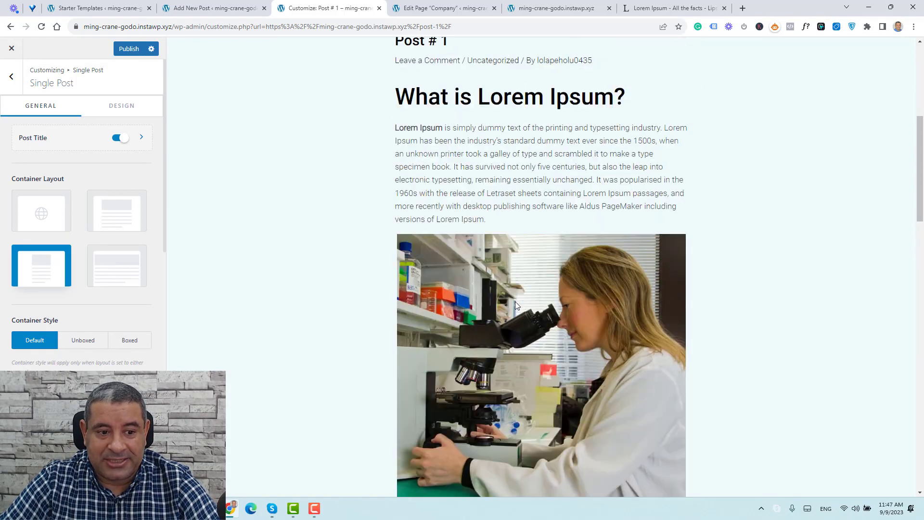
- Set the single post container layout to Normal with the Boxed container style and check the preview
click(116, 212)
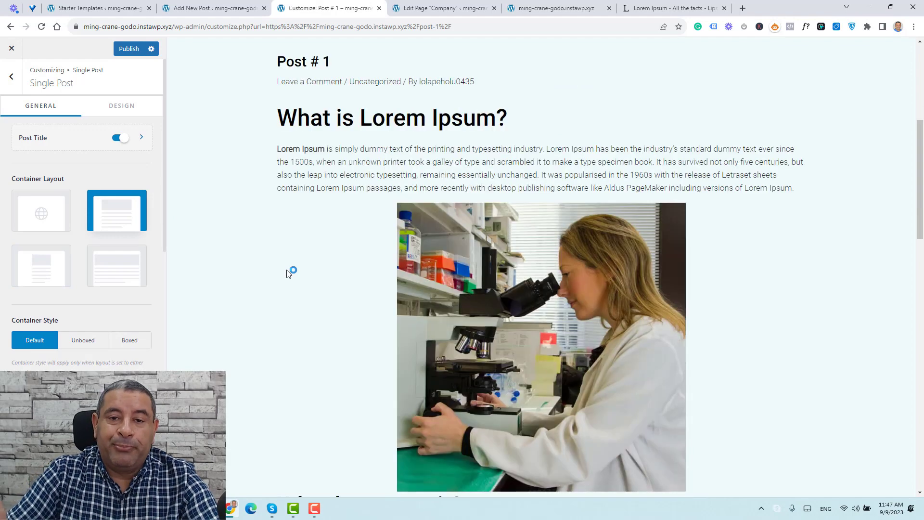
click(135, 343)
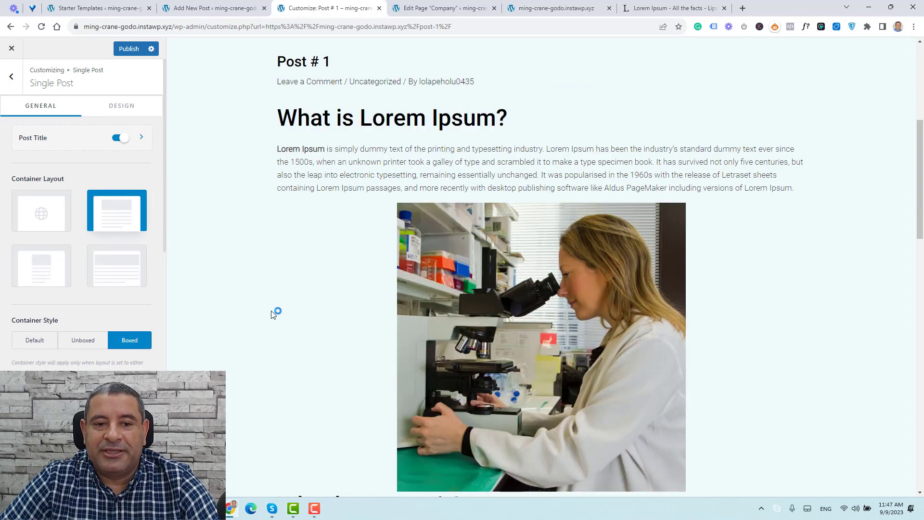
scroll(272, 314, down, 3)
scroll(272, 314, down, 9)
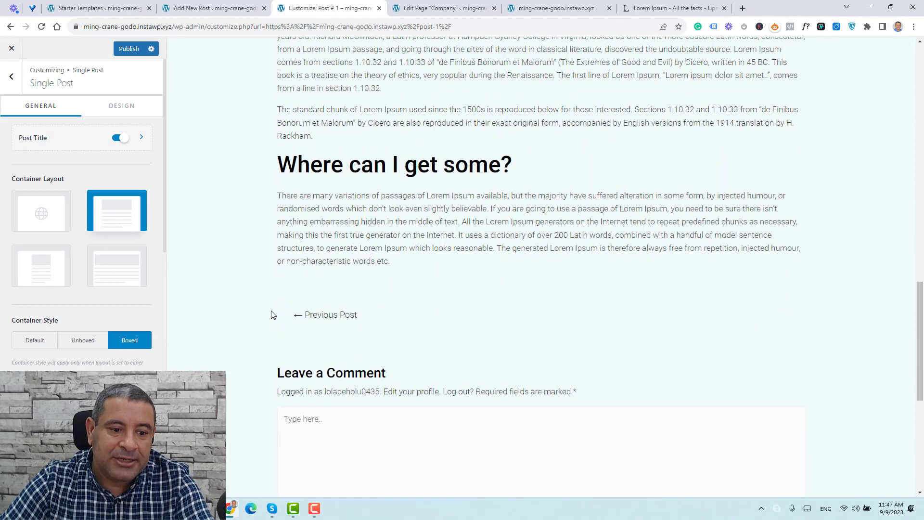
- Try the right sidebar layout for single posts and review its widgets and the sidebar style options
scroll(36, 259, down, 4)
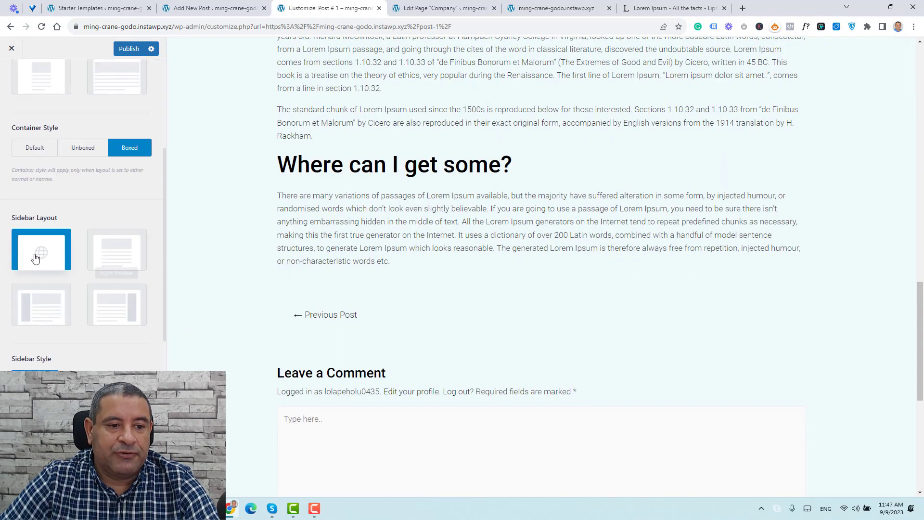
click(120, 311)
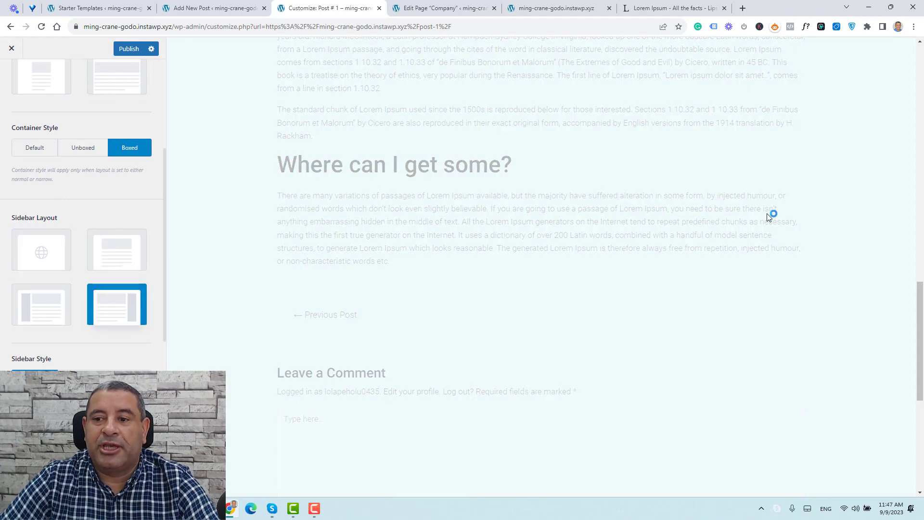
scroll(769, 217, up, 10)
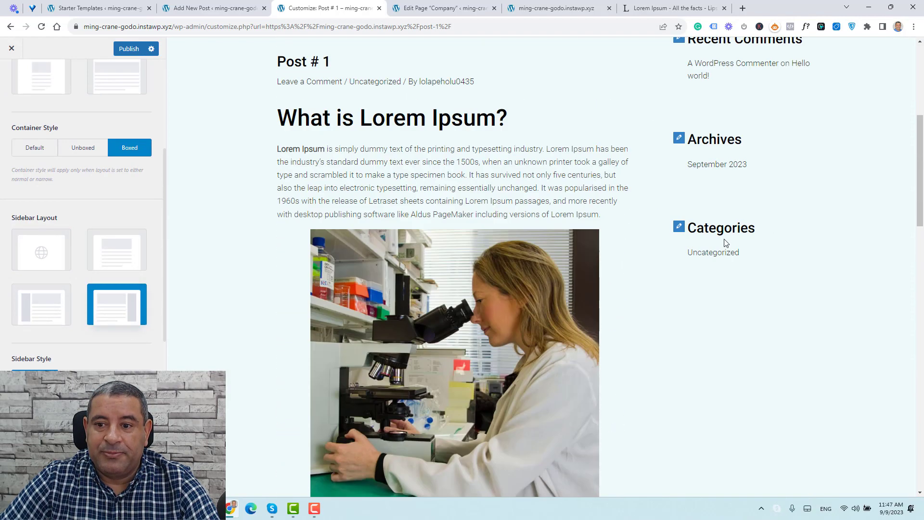
scroll(689, 192, up, 1)
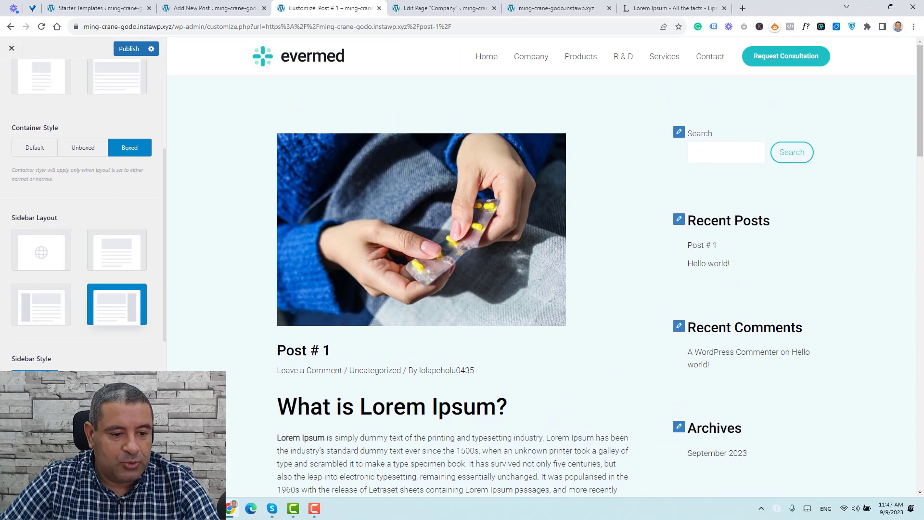
scroll(82, 216, down, 2)
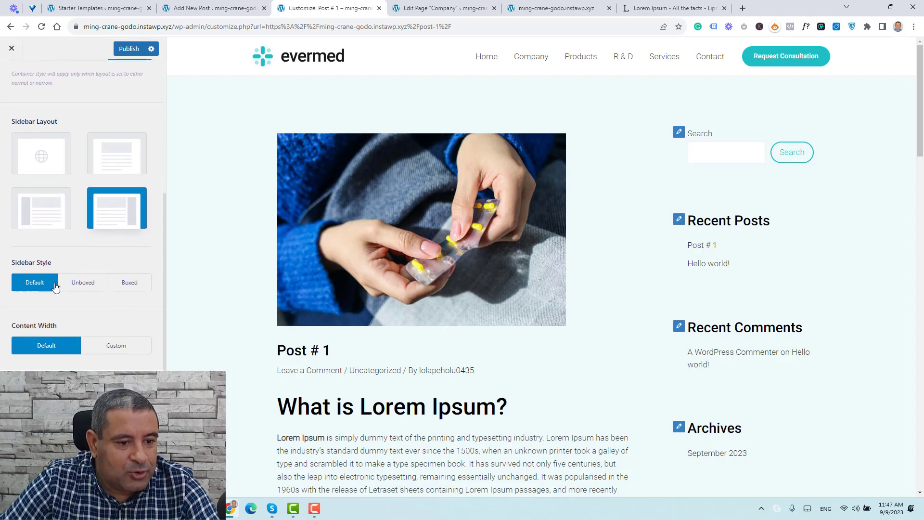
scroll(114, 161, up, 1)
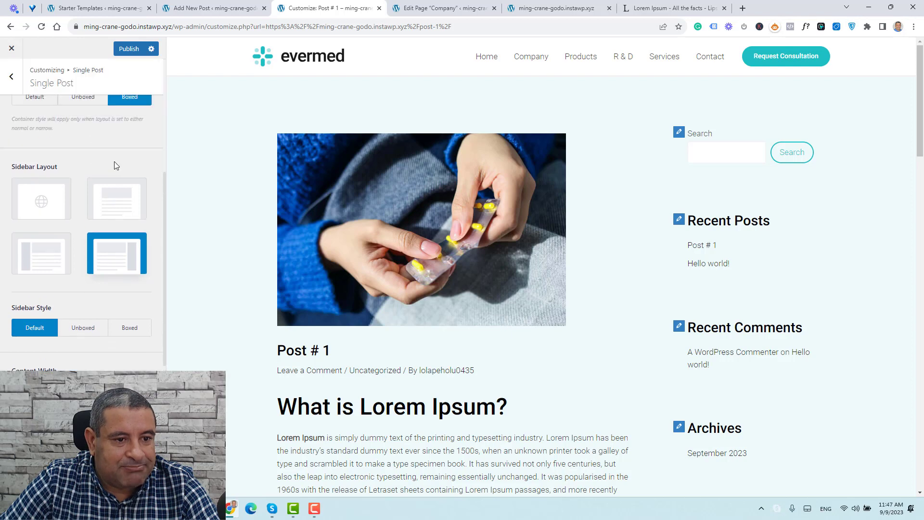
- Set single posts to the layout without a sidebar and look at the post spacing design options
click(118, 210)
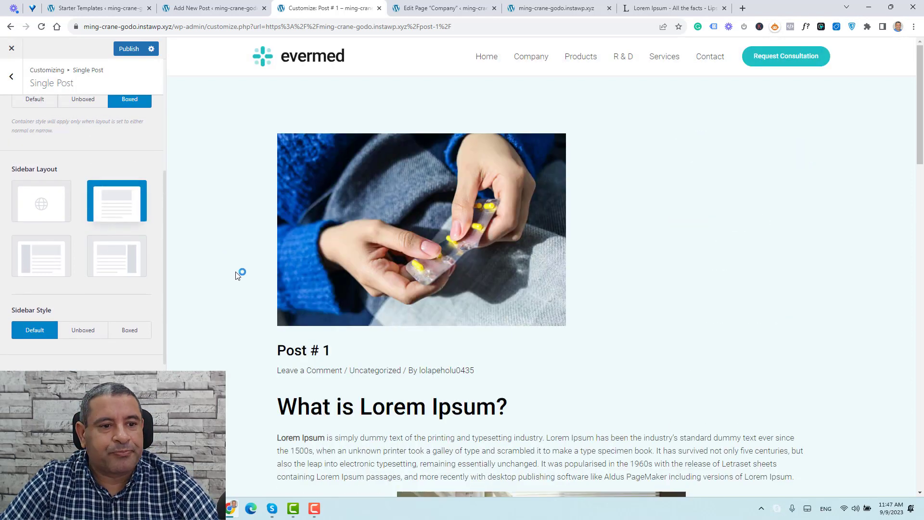
scroll(139, 203, up, 5)
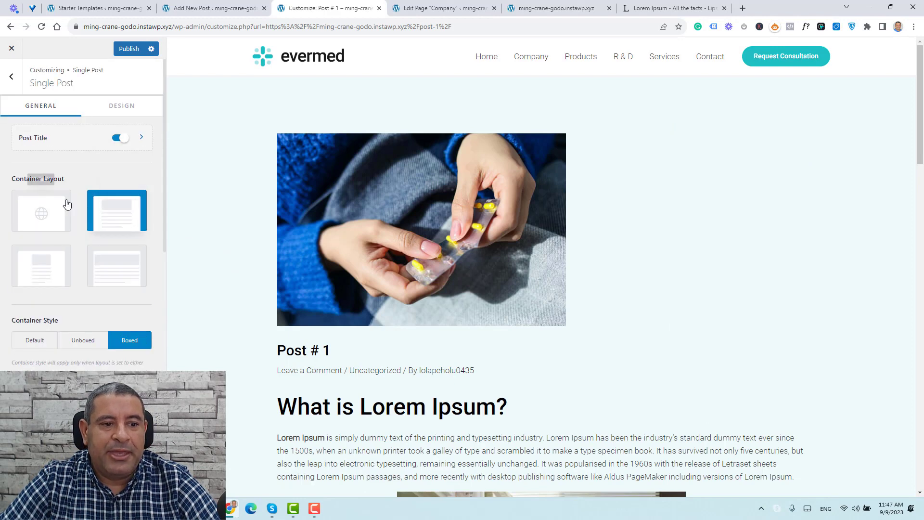
click(122, 110)
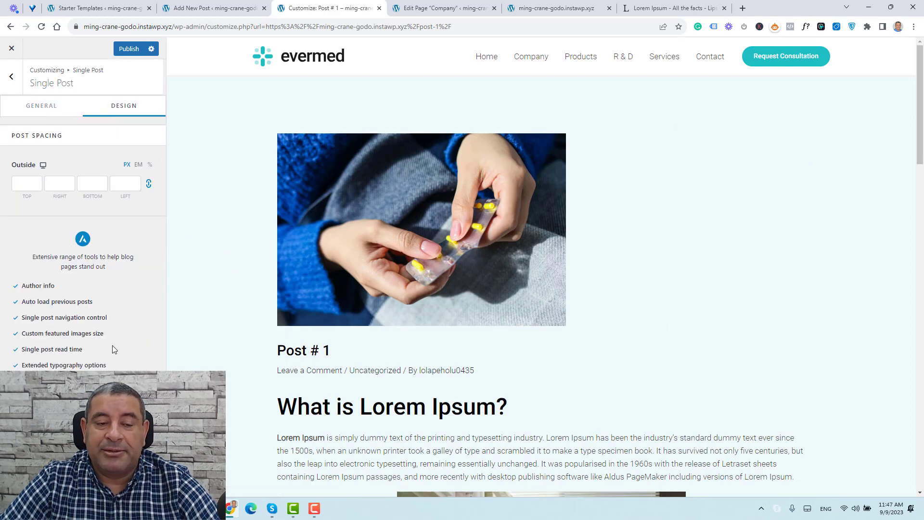
click(38, 108)
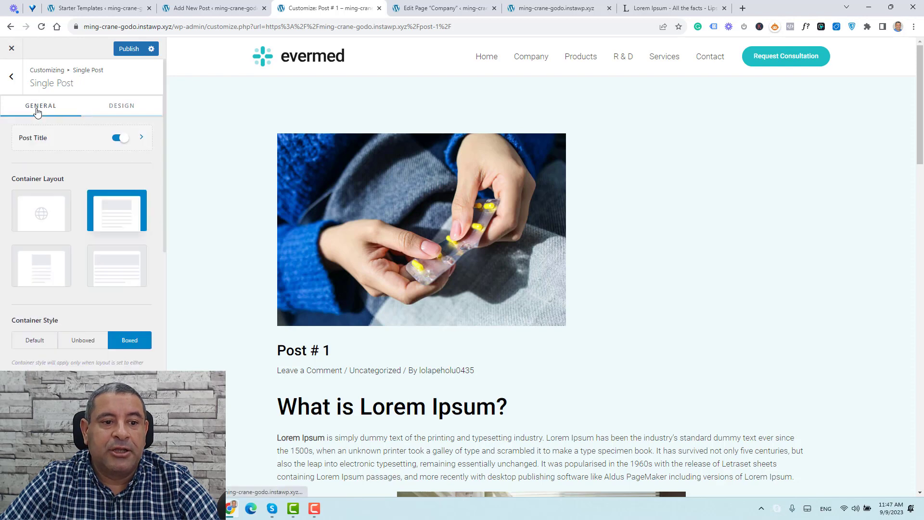
- In the Post Title settings, try the full-width banner layout and hide the featured image
click(141, 137)
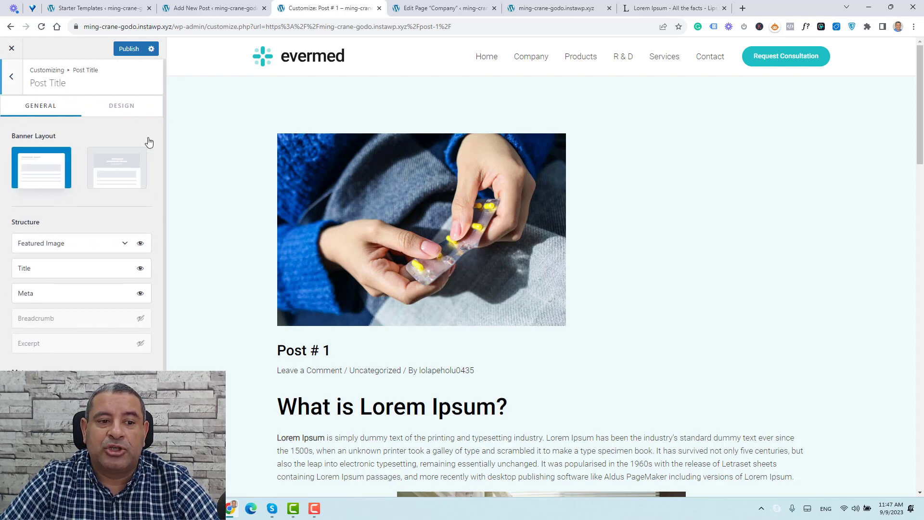
click(121, 171)
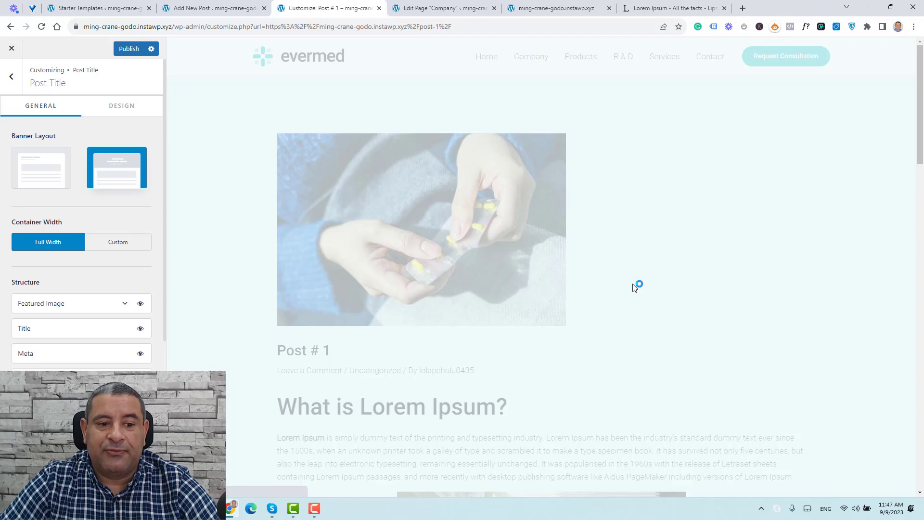
scroll(632, 283, down, 4)
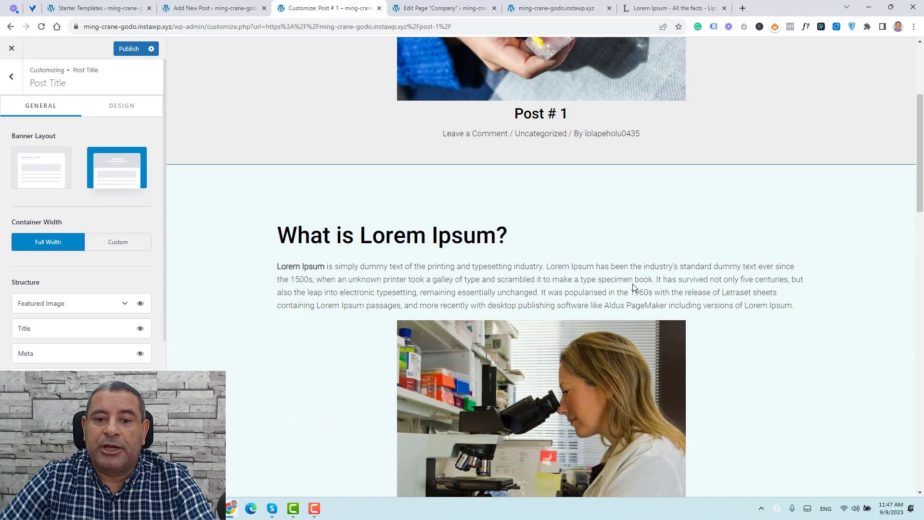
scroll(633, 284, up, 4)
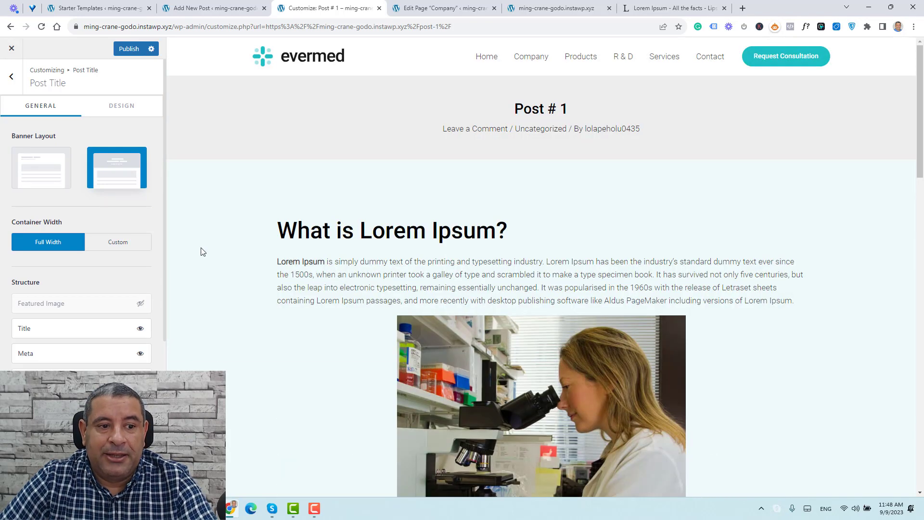
- Switch the post title back to the first banner layout and review the whole post in the preview
click(25, 181)
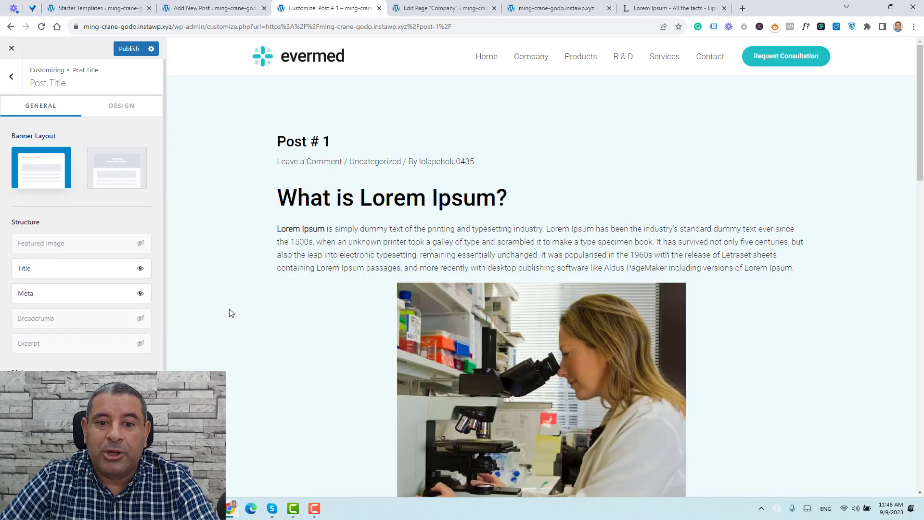
scroll(230, 313, down, 10)
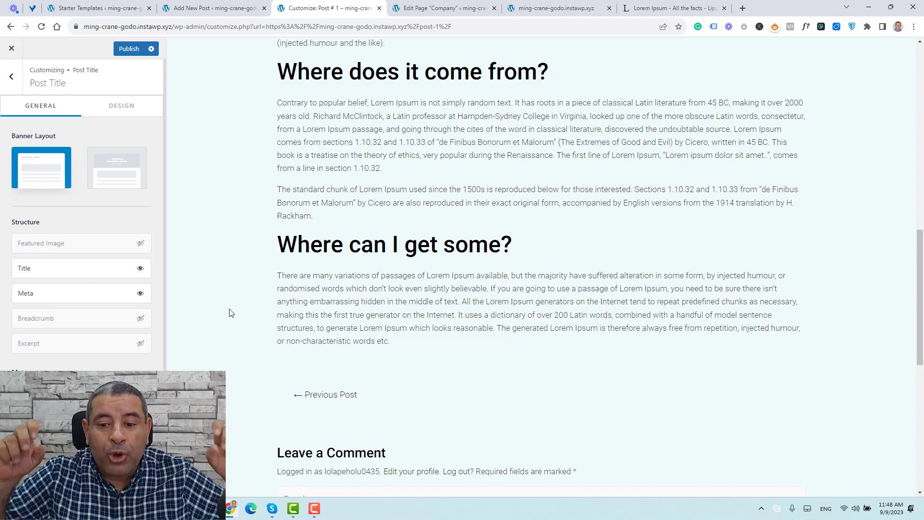
scroll(229, 312, up, 7)
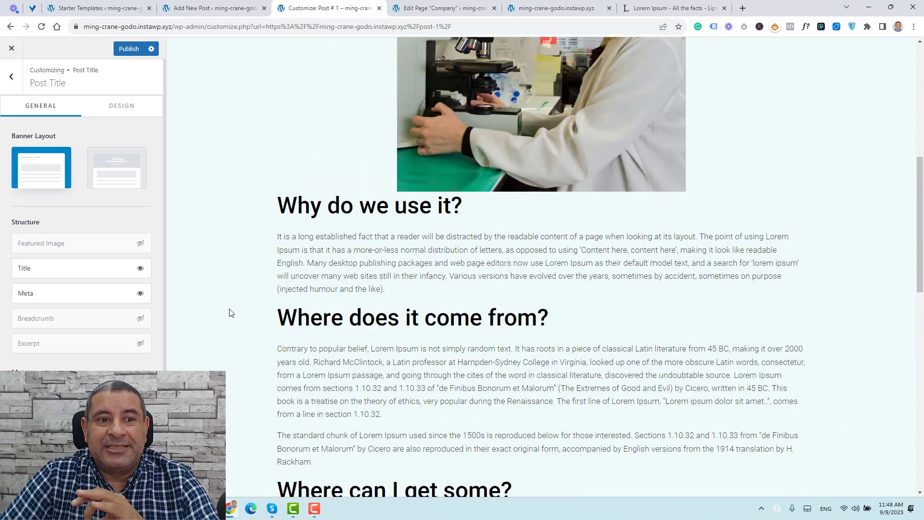
- Publish the single post layout changes and close the Customizer to return to the live post
click(120, 57)
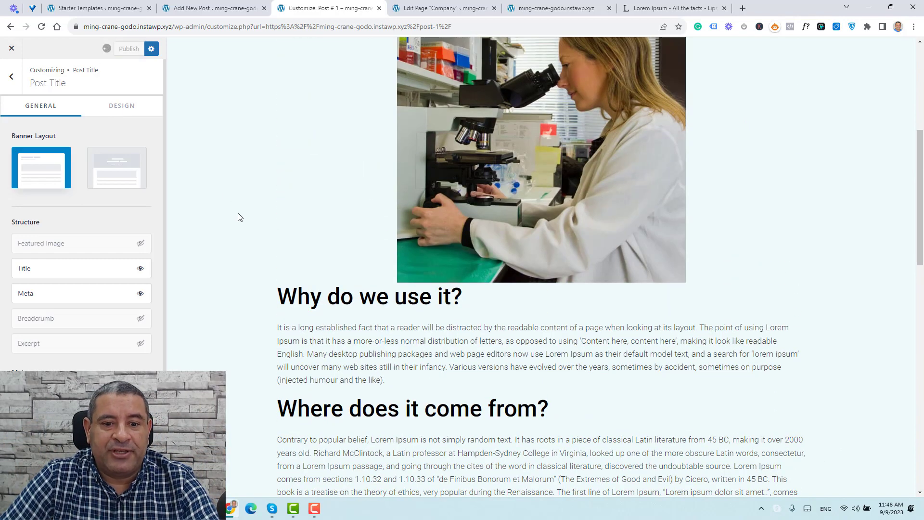
scroll(238, 217, up, 6)
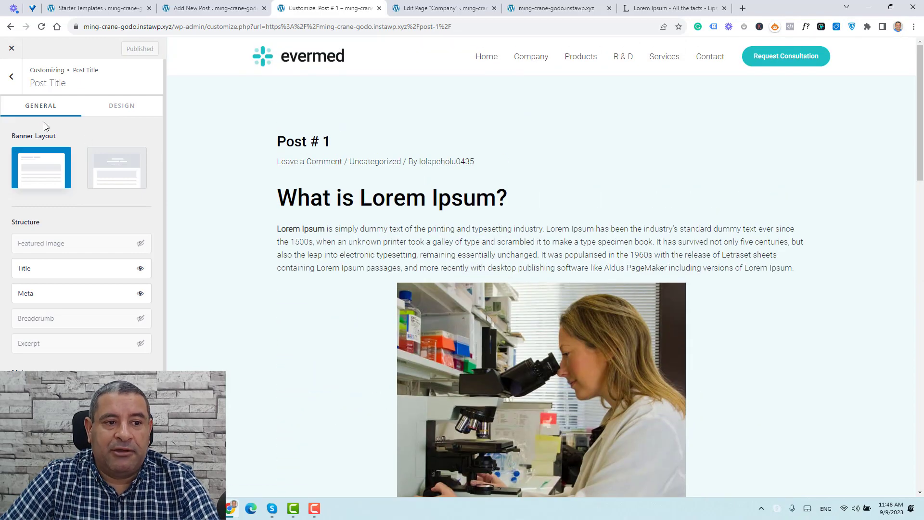
click(12, 49)
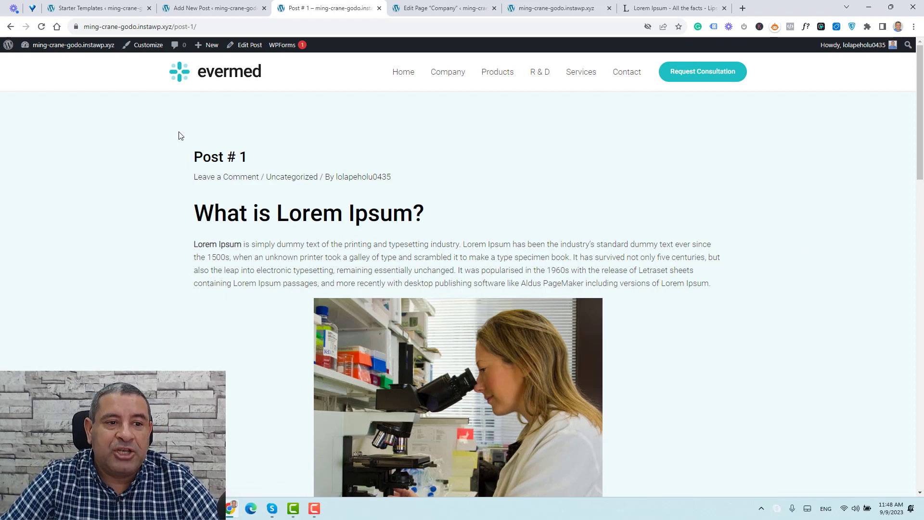
- From the WordPress dashboard, add a new page titled "Blog" and publish it
mouse_move(48, 46)
click(44, 71)
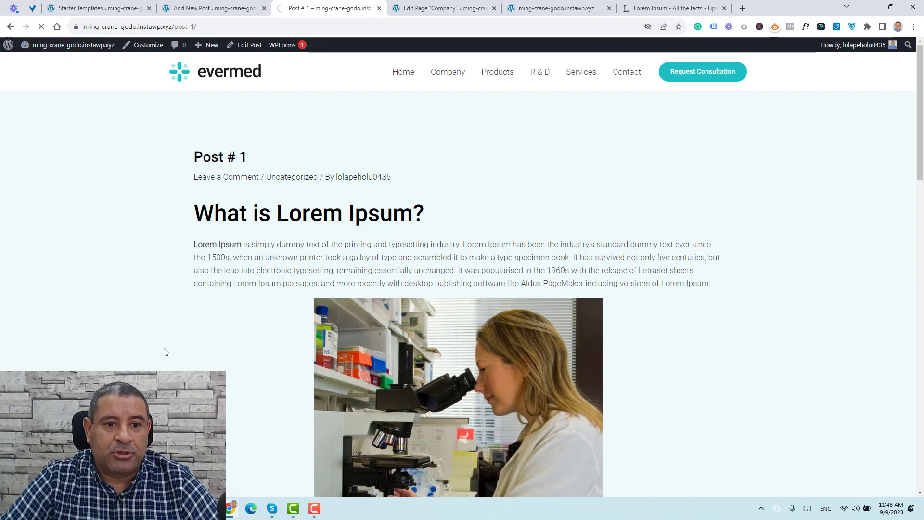
mouse_move(32, 176)
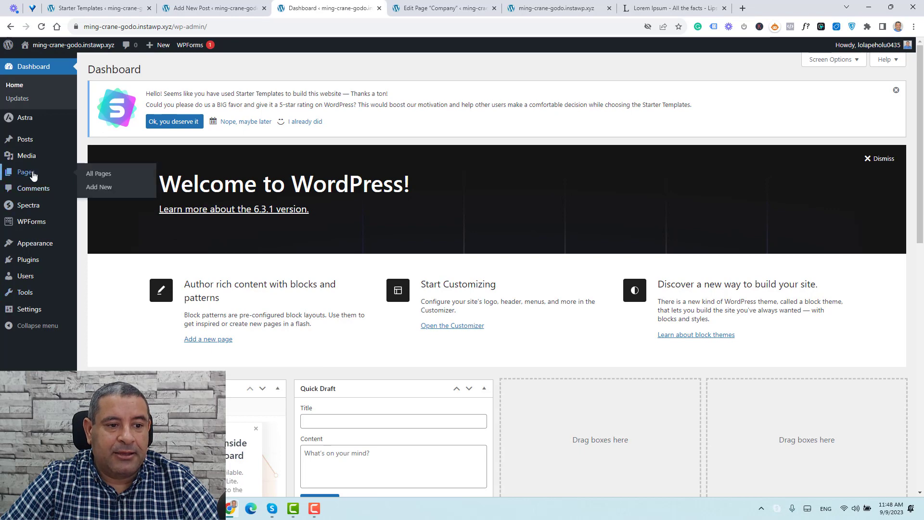
click(97, 188)
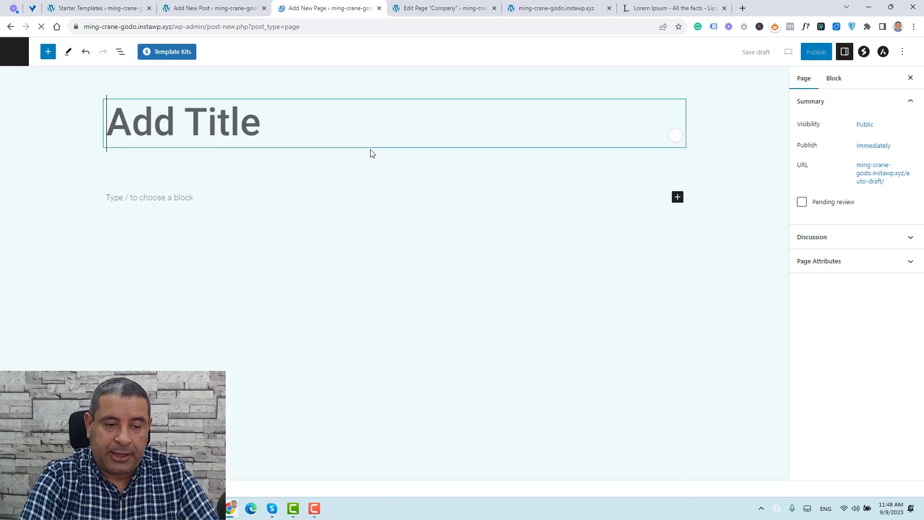
text(BLO)
key(BackSpace)
key(BackSpace)
text(log)
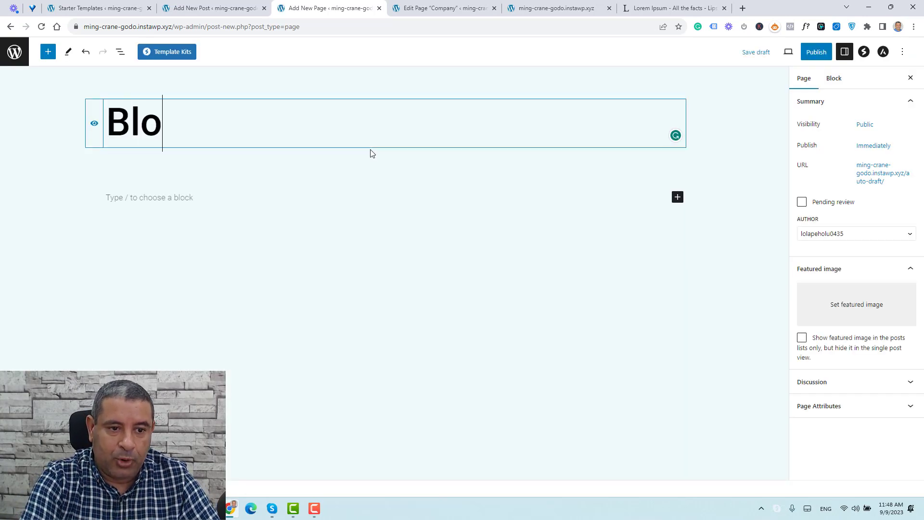
click(828, 52)
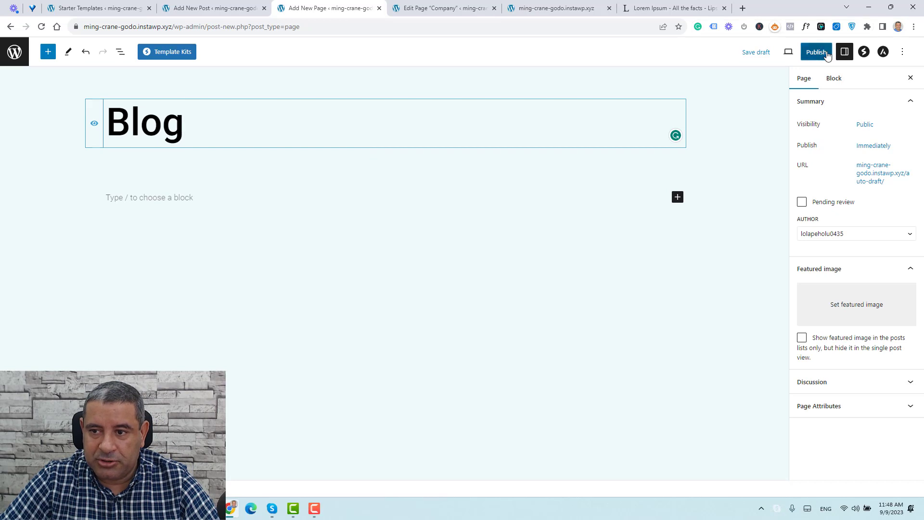
click(836, 50)
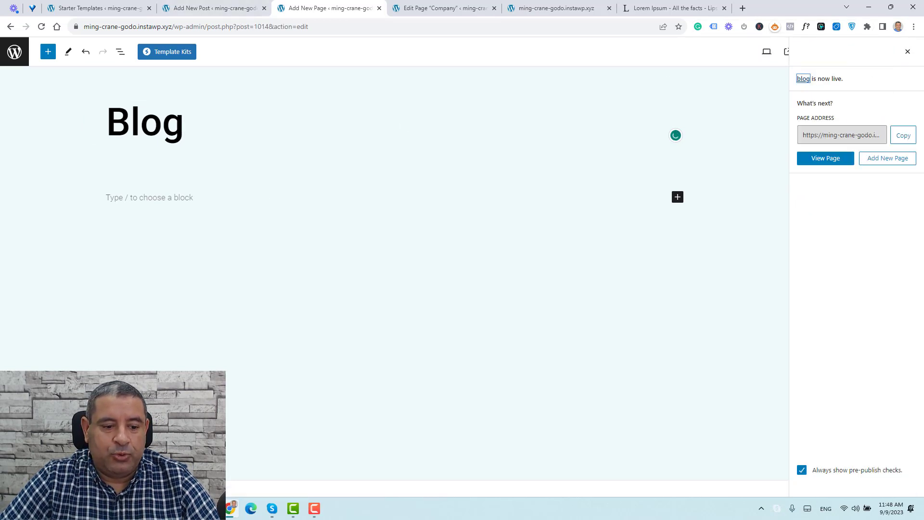
- Open the published Blog page in a new browser tab and view it on the live site
key(shift+F10)
click(144, 341)
click(403, 5)
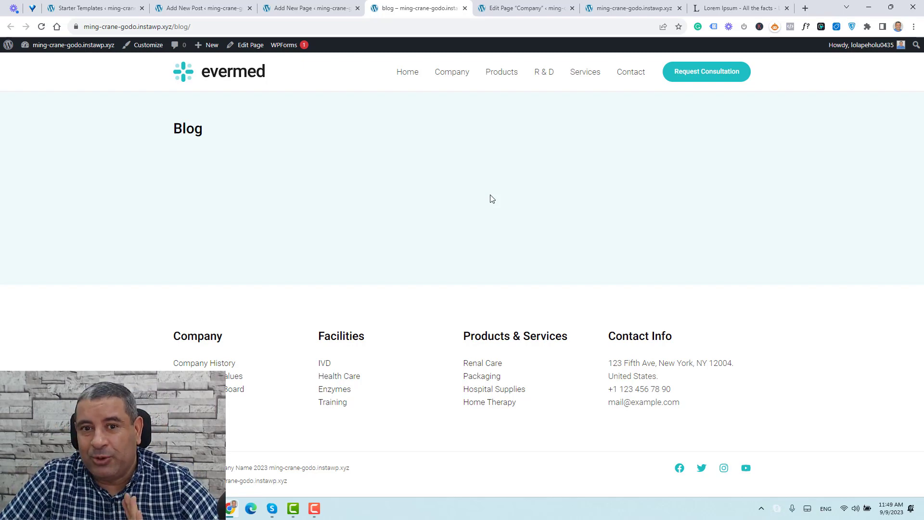
- In the WordPress Reading settings, assign the blog page as the posts page and save the changes
click(203, 9)
click(310, 8)
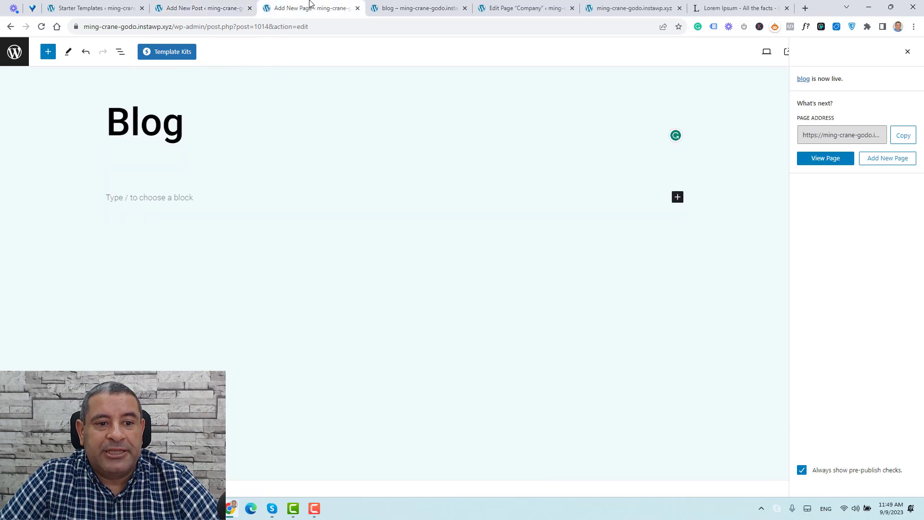
click(214, 8)
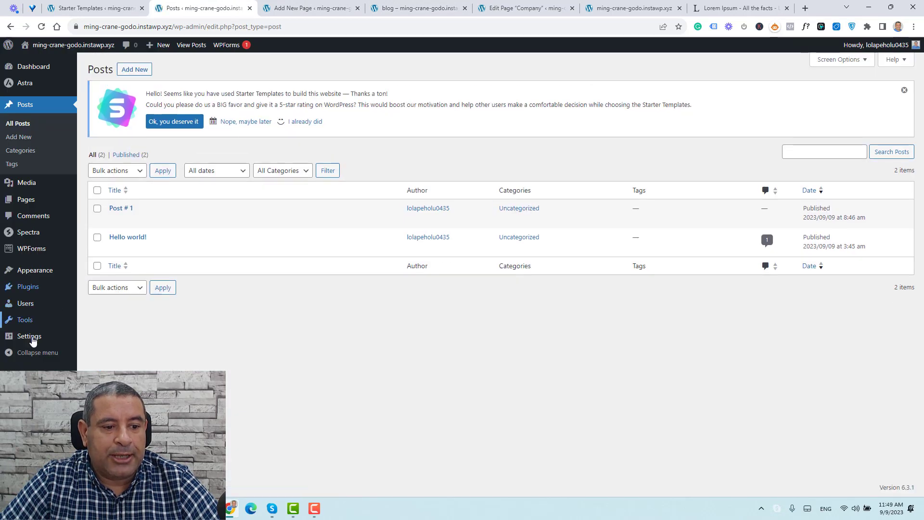
mouse_move(38, 337)
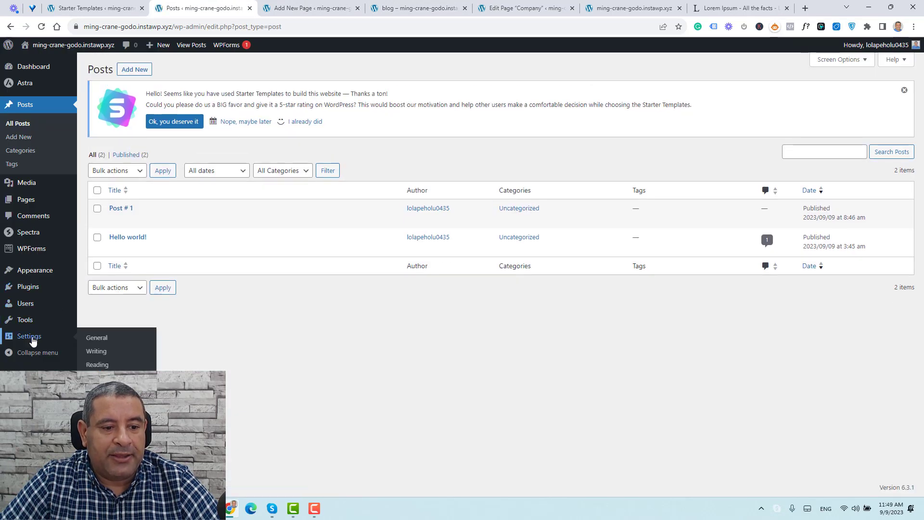
click(97, 365)
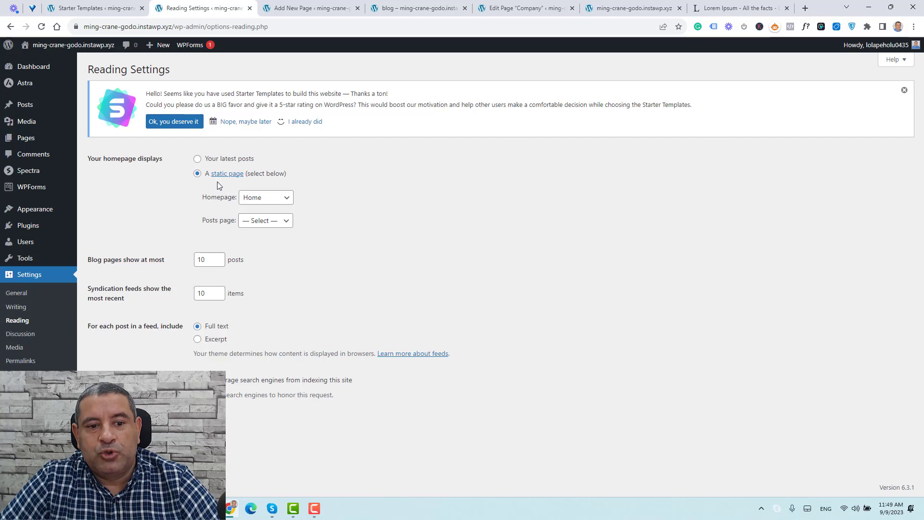
click(267, 228)
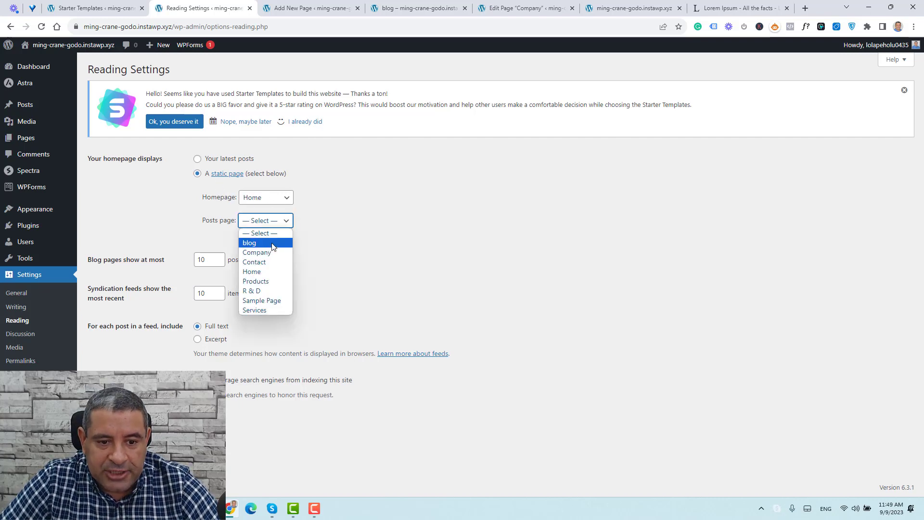
click(257, 241)
click(110, 421)
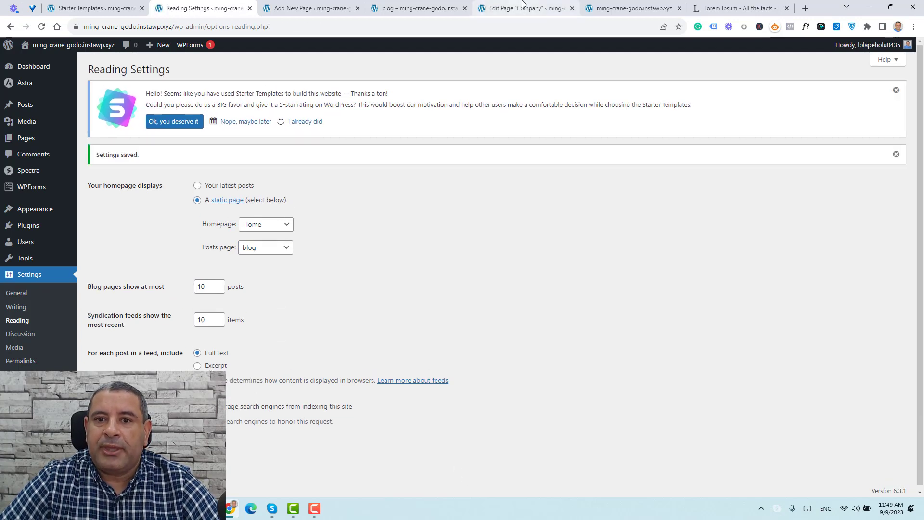
- Reload the live blog page, review its post listing, and go back to the site's homepage
click(424, 6)
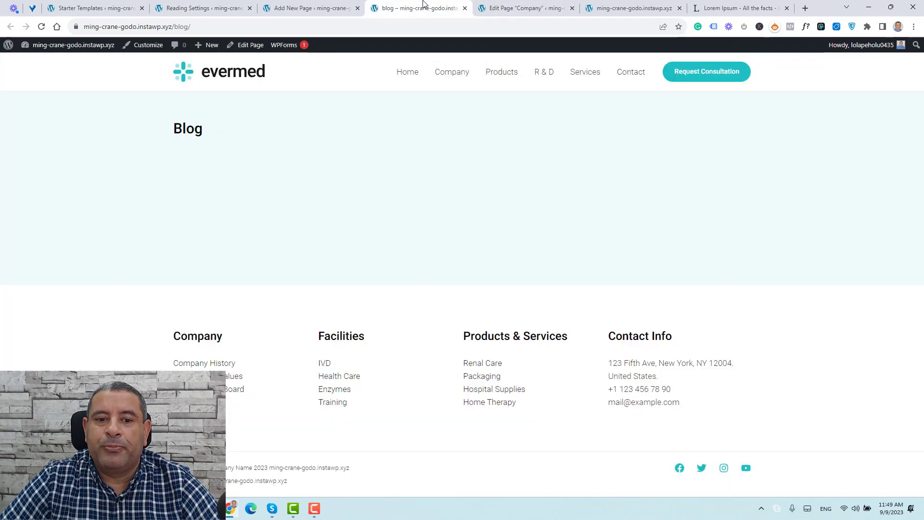
click(41, 27)
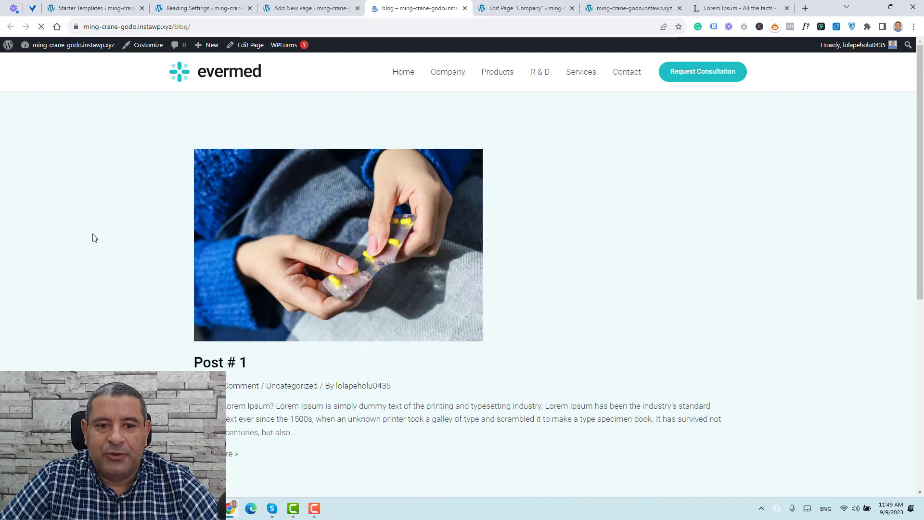
scroll(505, 304, down, 3)
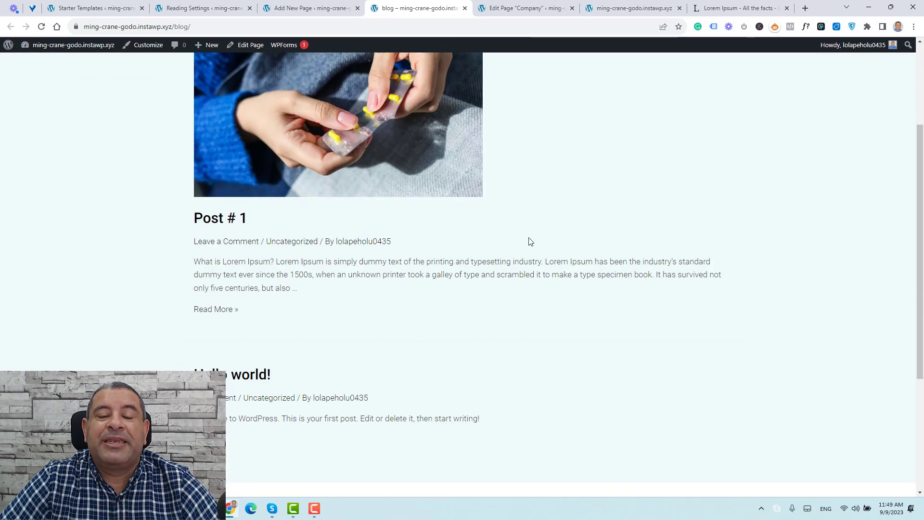
scroll(530, 242, up, 1)
scroll(529, 241, up, 3)
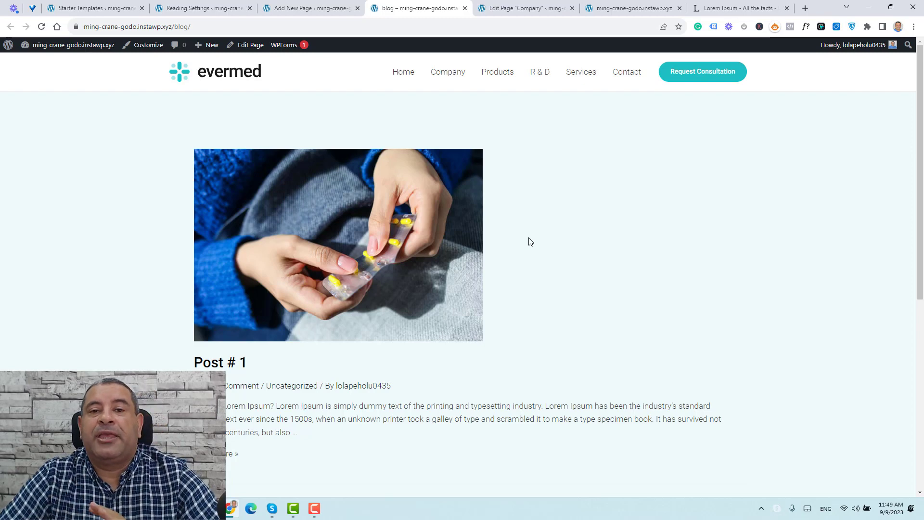
click(225, 77)
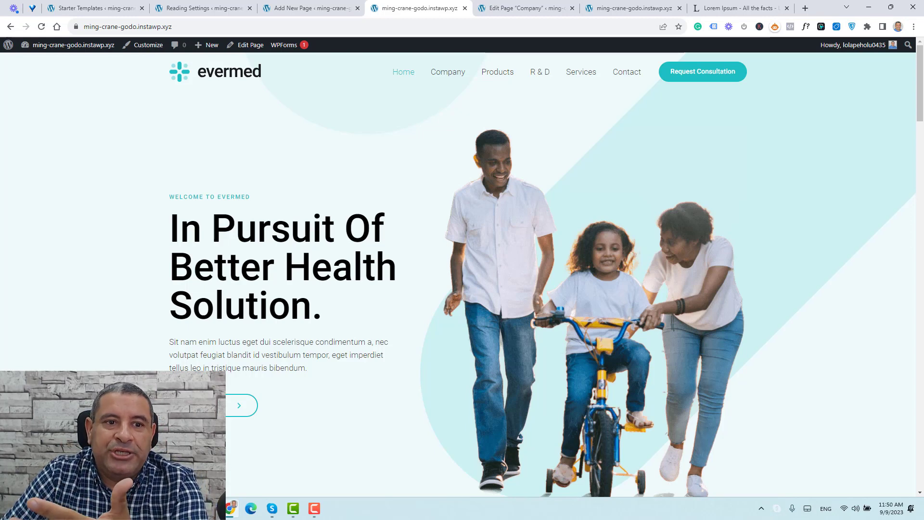
- In the dashboard's menu management, add the blog posts page to the Navigation menu and place it just before Contact
click(201, 8)
mouse_move(46, 216)
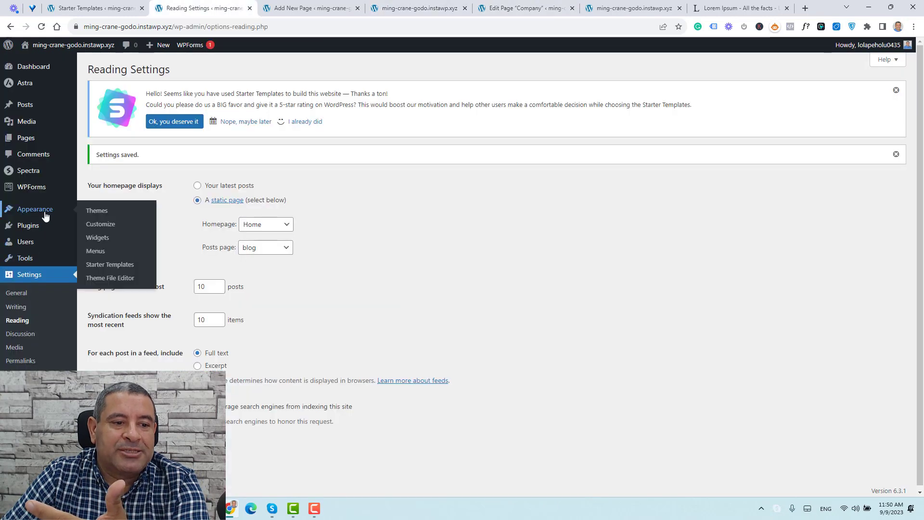
click(97, 250)
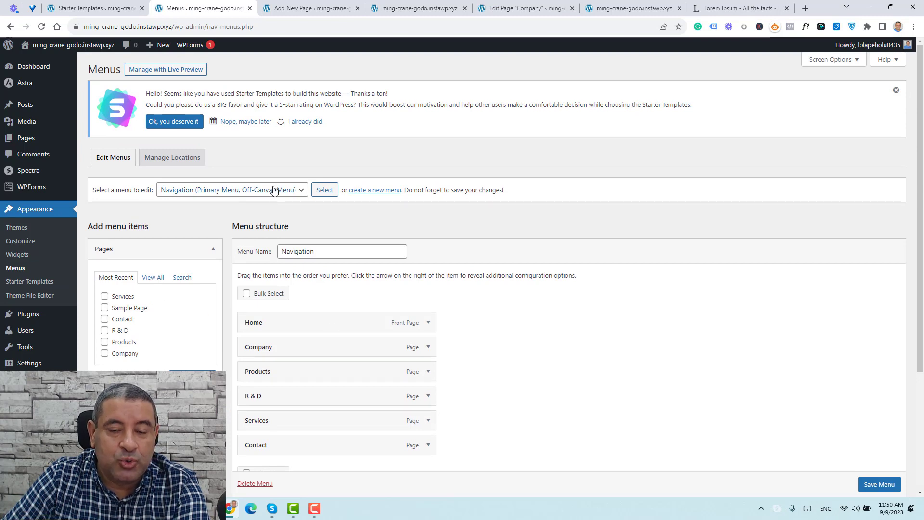
scroll(567, 284, down, 1)
scroll(567, 284, down, 3)
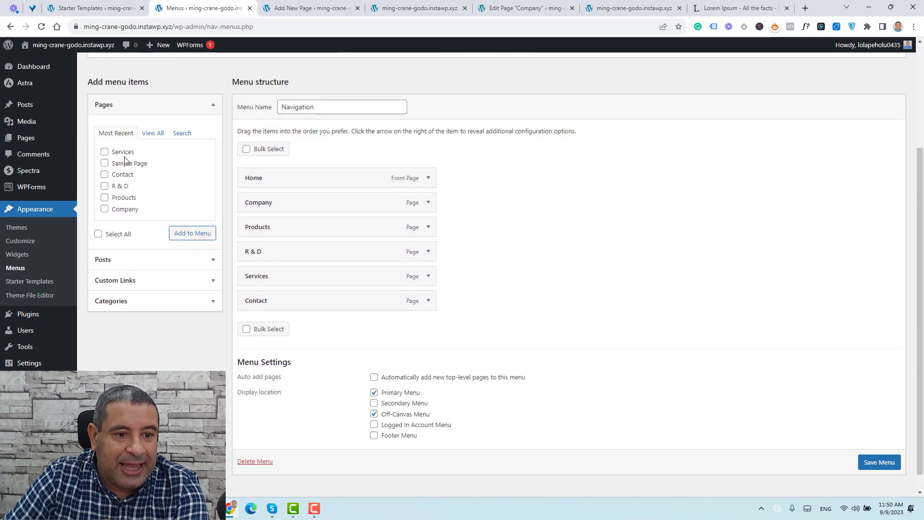
click(153, 133)
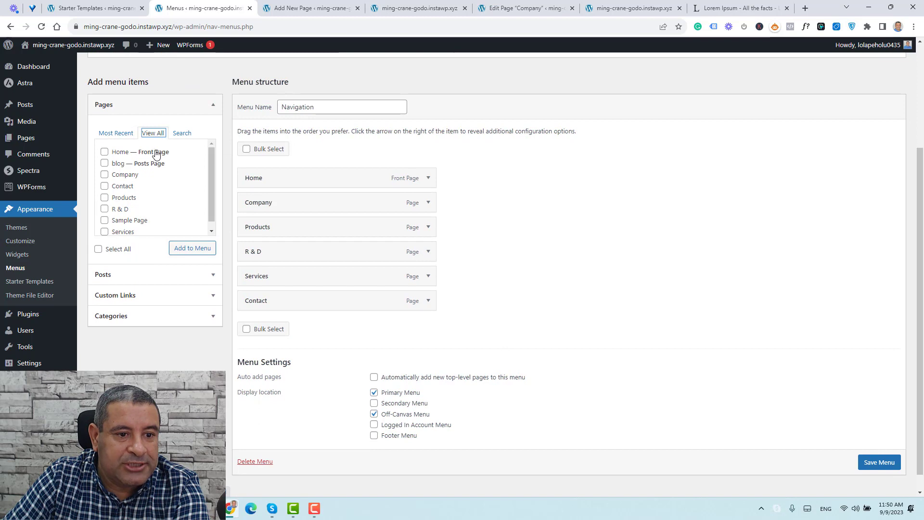
click(105, 164)
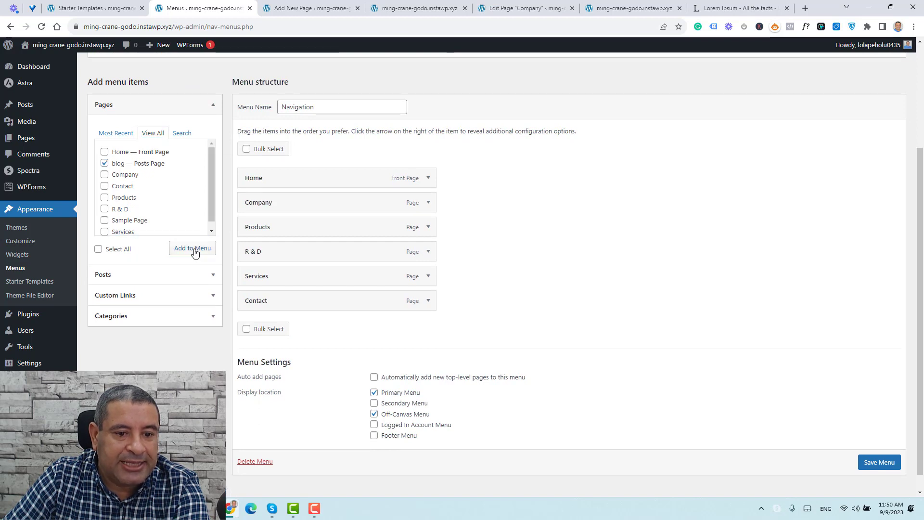
click(192, 248)
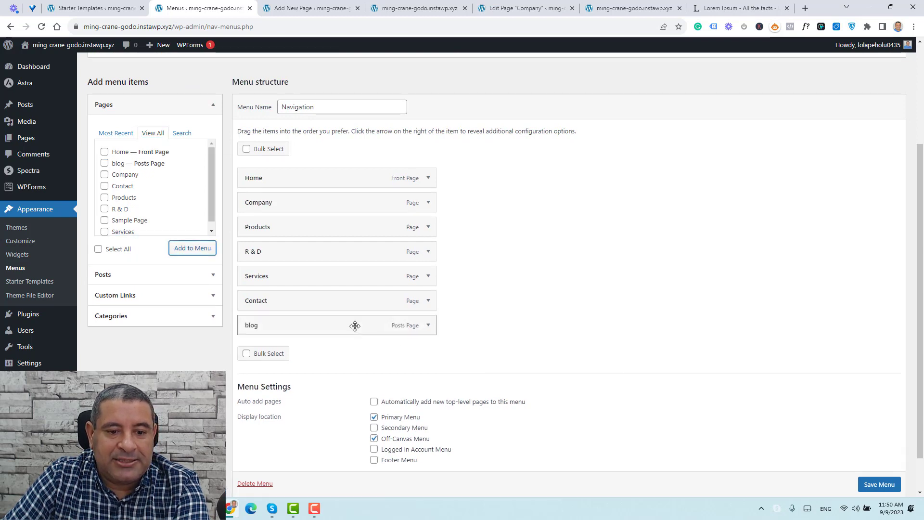
drag(355, 323, 355, 301)
- Remove the Services item from the Navigation menu and save the menu
click(428, 276)
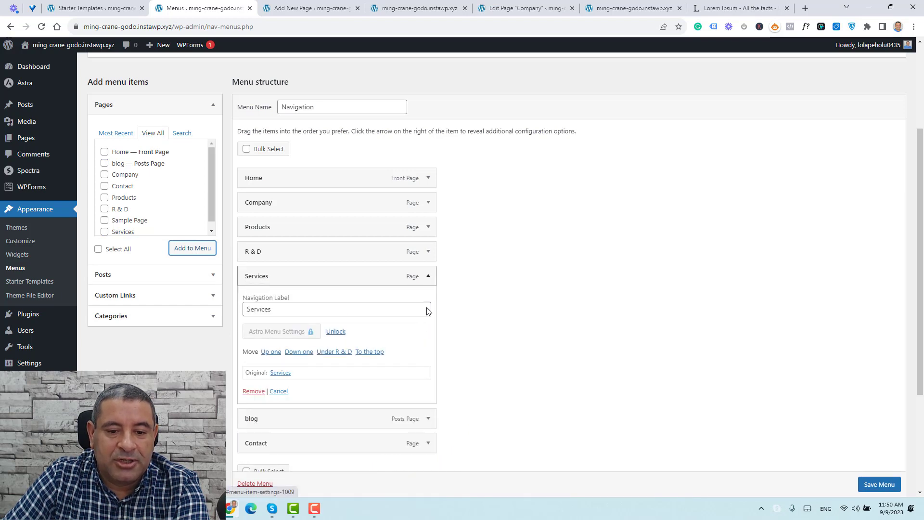
click(251, 390)
click(877, 465)
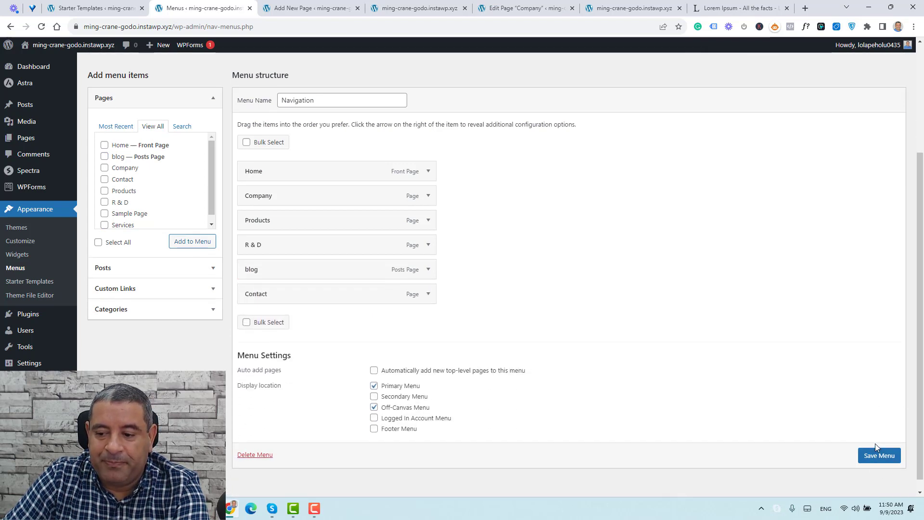
click(878, 455)
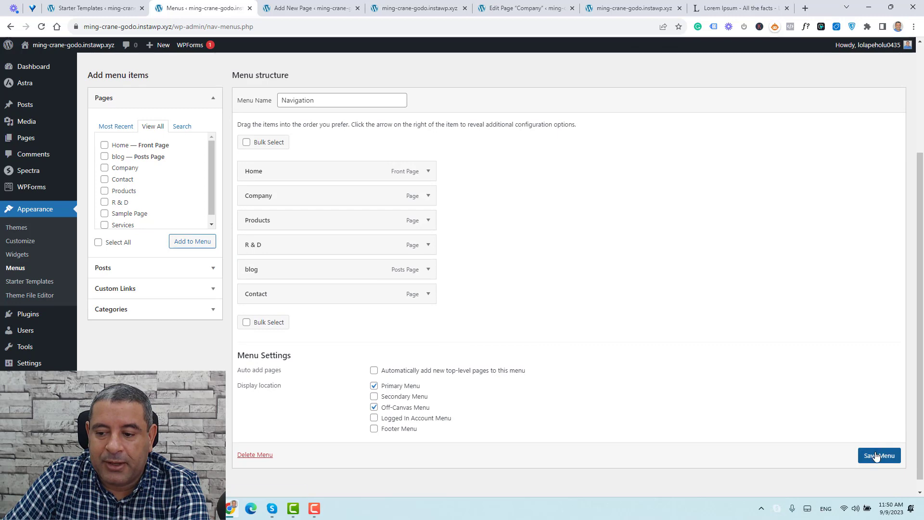
- Reload the live homepage to check its header navigation
click(416, 8)
click(42, 26)
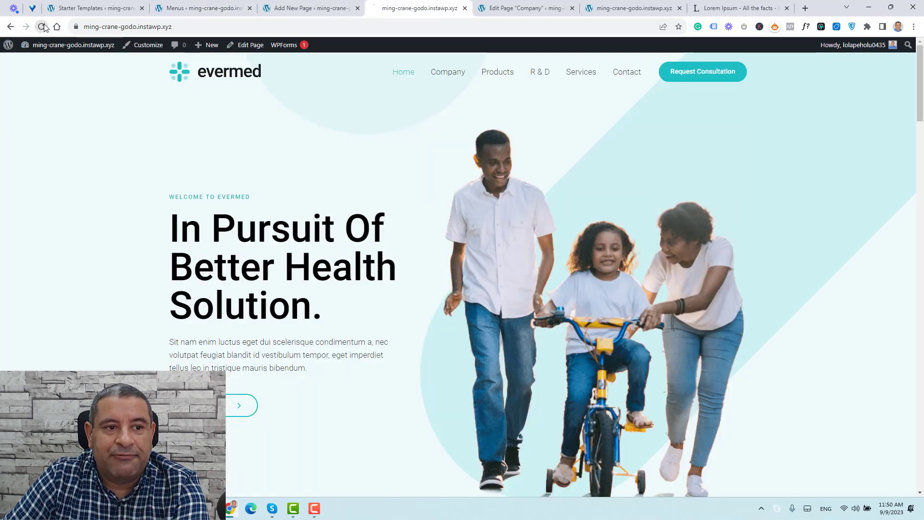